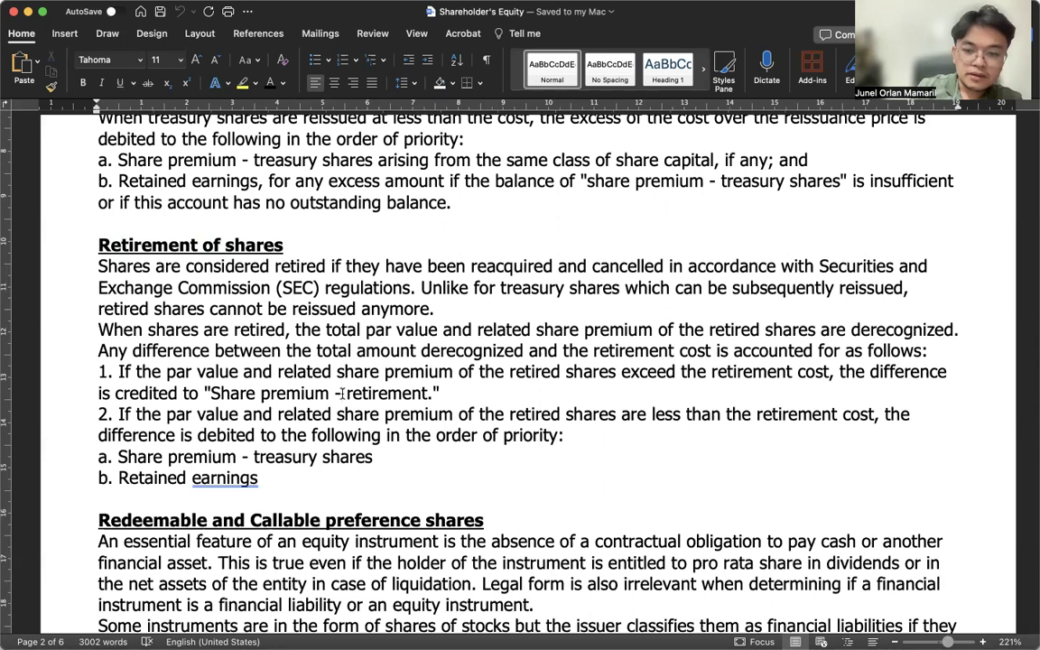
Step: Review the accounting rules for retirement of shares, including the two accounts debited in order of priority
{"action": "left_click", "coordinate": [340, 392]}
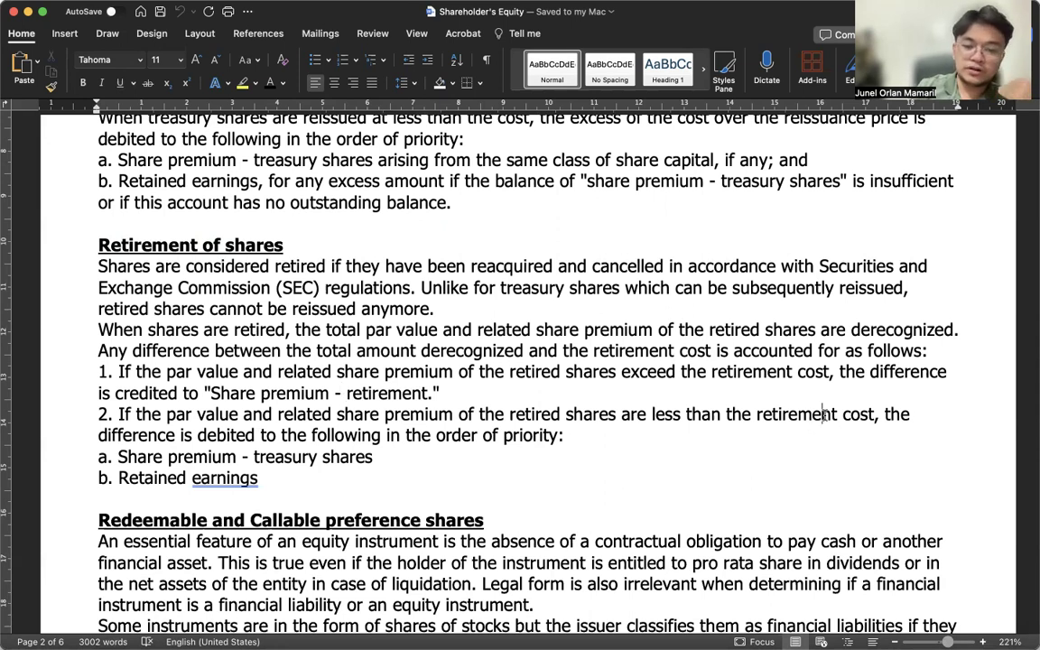
{"action": "left_click", "coordinate": [53, 464]}
{"action": "left_click", "coordinate": [53, 484]}
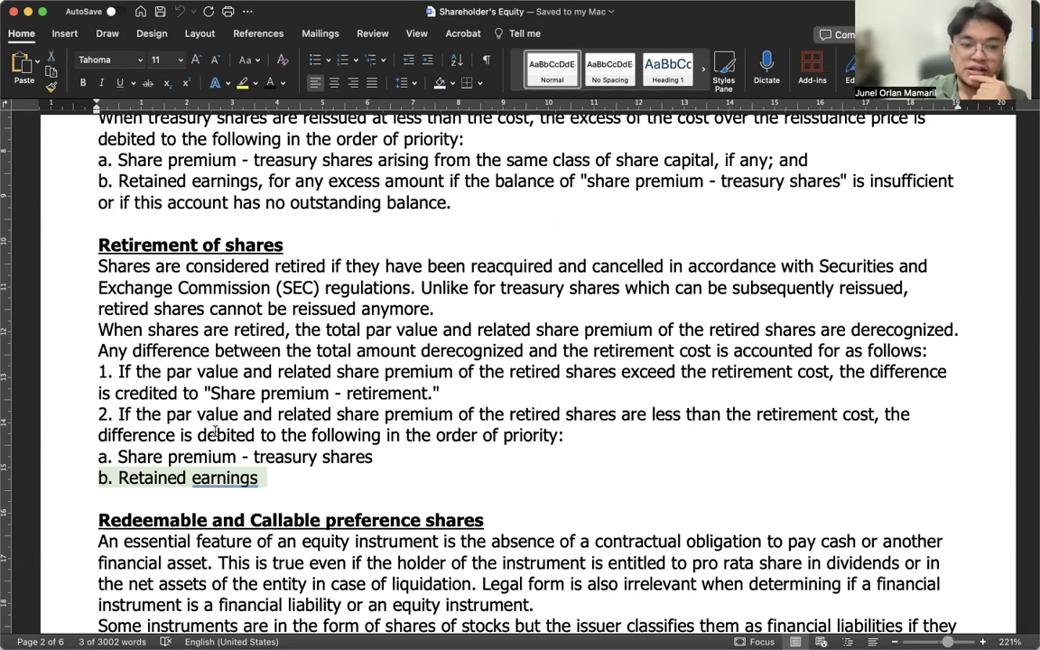
{"action": "scroll", "coordinate": [194, 388], "scroll_direction": "up", "scroll_amount": 3}
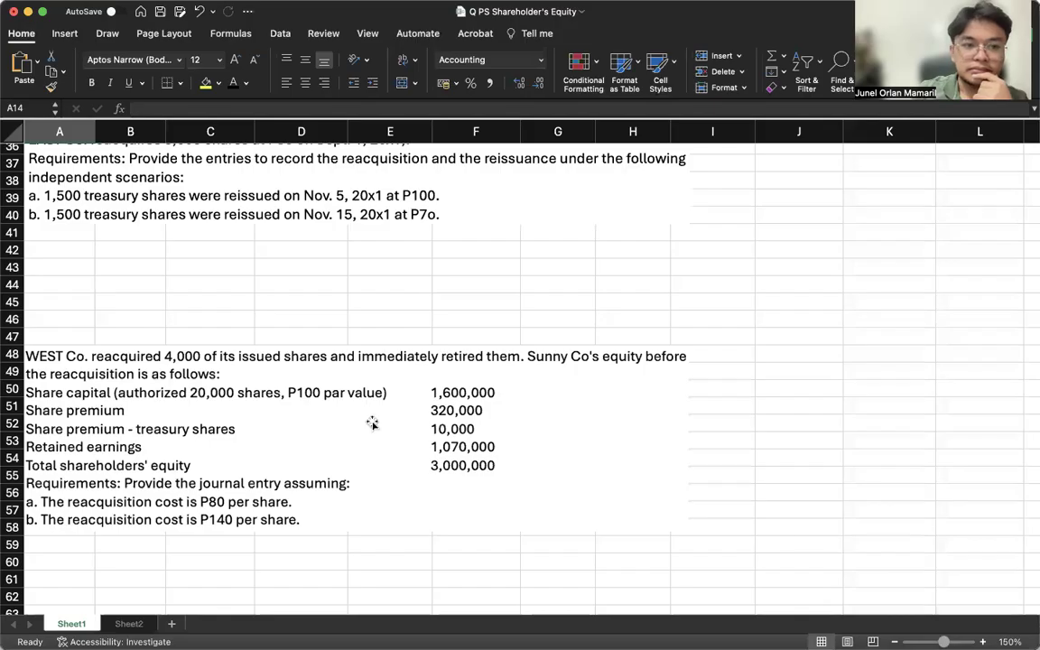
Step: Switch to the Excel workbook and label the EAST Co. reacquisition entry with Treasury Shares in A42 and Cash in B43
{"action": "scroll", "coordinate": [372, 423], "scroll_direction": "up", "scroll_amount": 7}
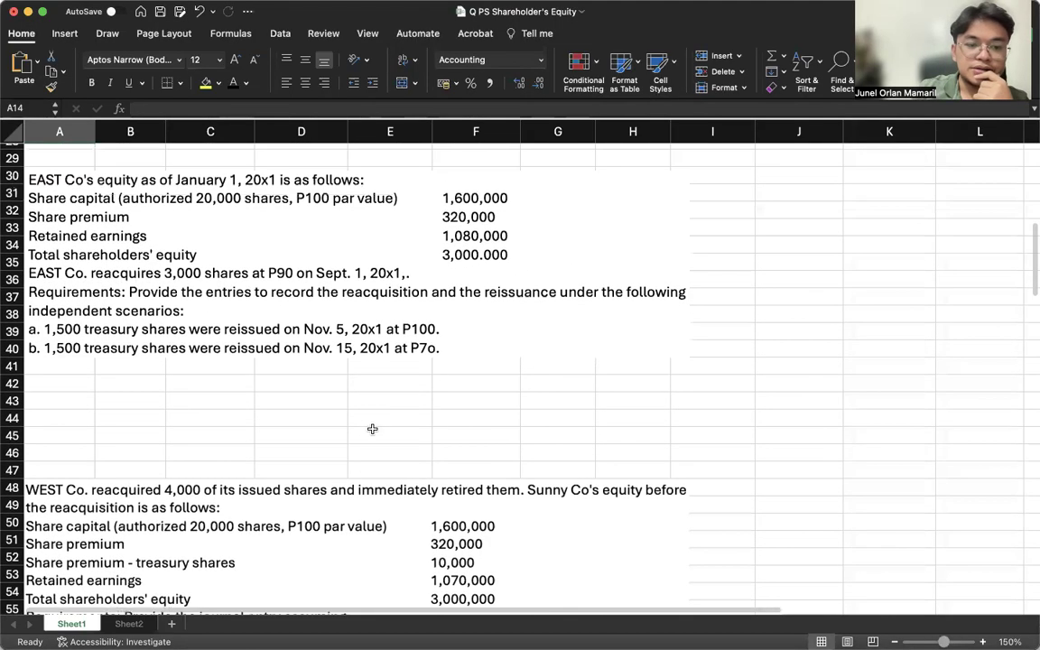
{"action": "left_click", "coordinate": [372, 430]}
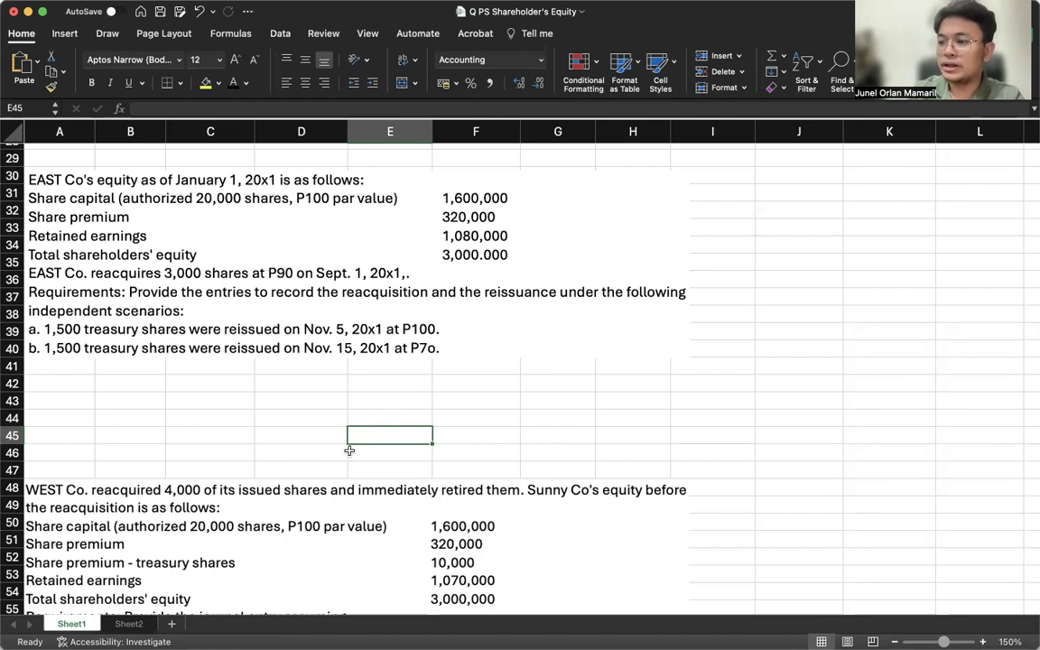
{"action": "left_click", "coordinate": [81, 384]}
{"action": "type", "text": "Treasury Shares"}
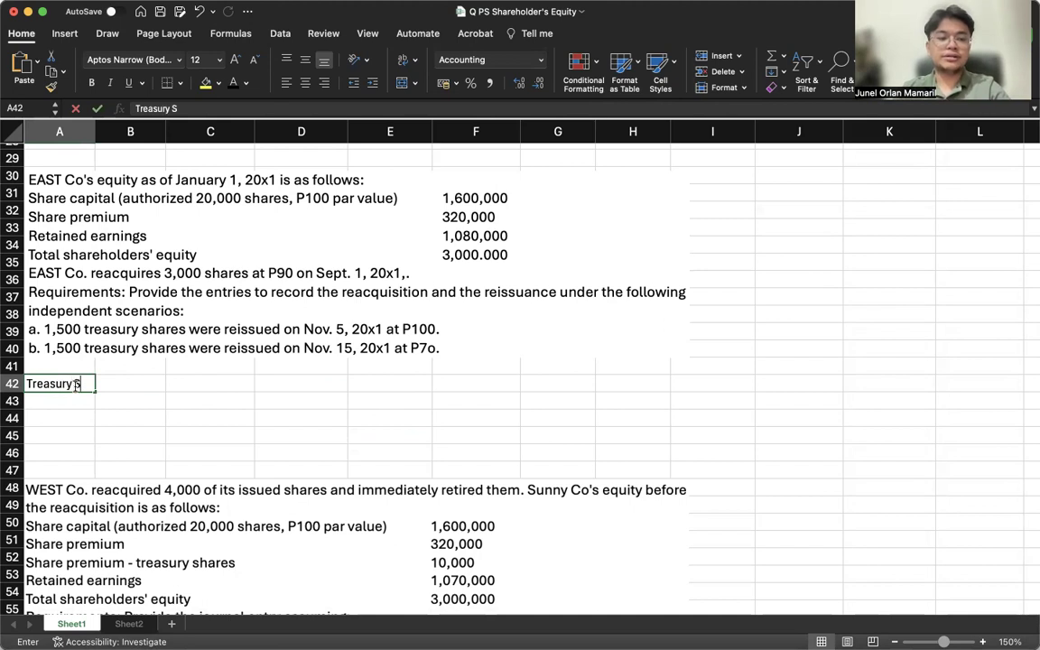
{"action": "key", "text": "Return"}
{"action": "key", "text": "Tab"}
{"action": "type", "text": "Cash"}
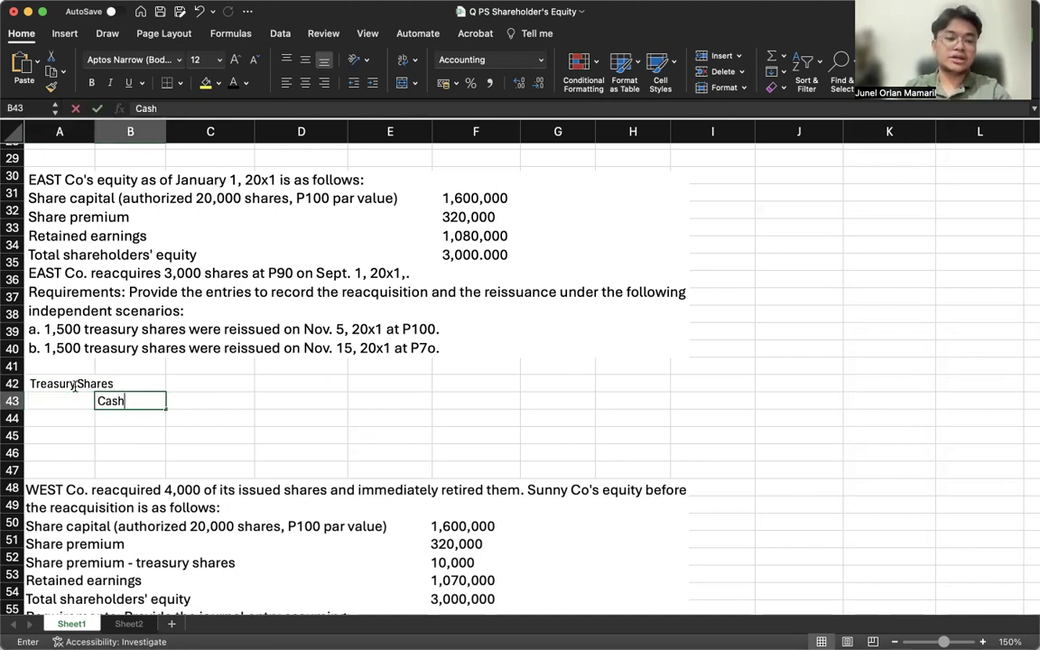
Step: Enter the reacquisition amounts as =3000*90 for the Treasury Shares debit in C42 and the Cash credit in D43
{"action": "key", "text": "Tab"}
{"action": "key", "text": "Up"}
{"action": "type", "text": "=3000*90"}
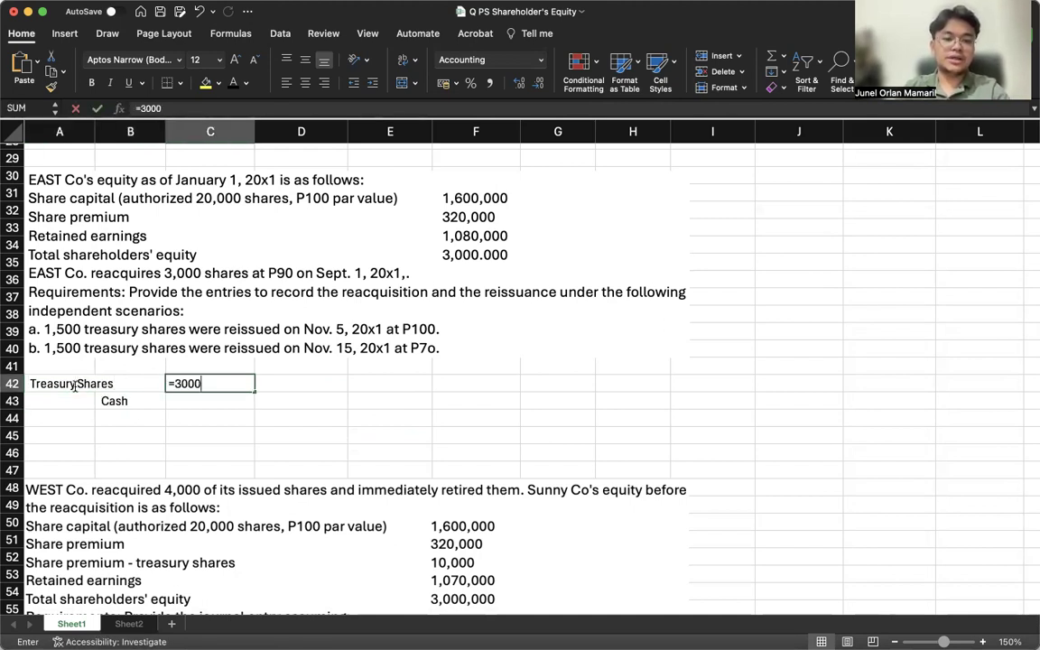
{"action": "key", "text": "Return"}
{"action": "key", "text": "Tab"}
{"action": "type", "text": "=3000"}
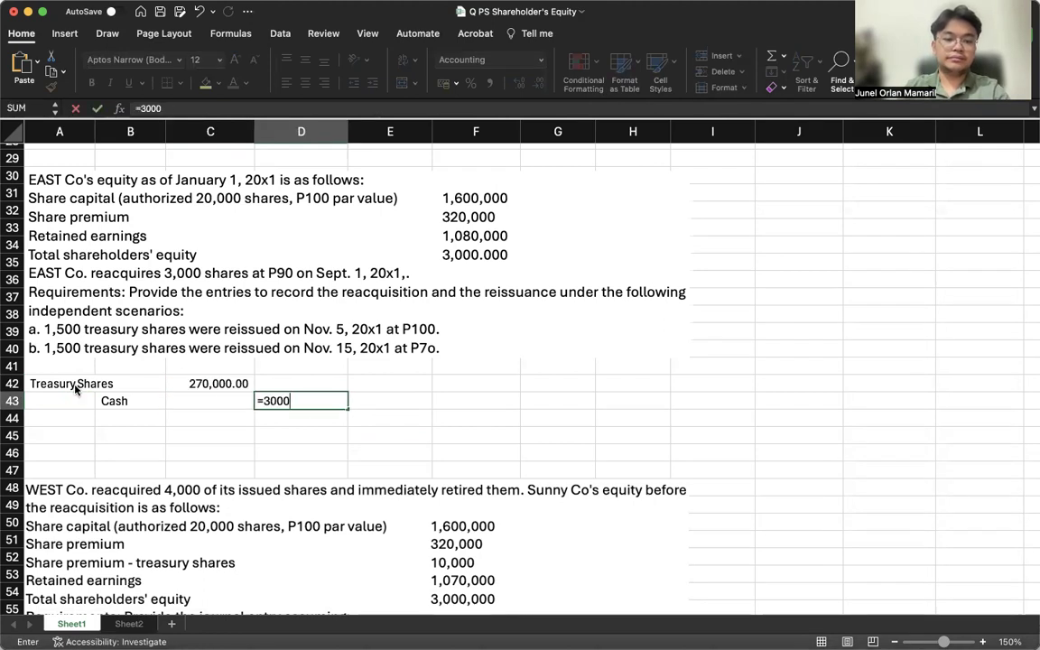
{"action": "type", "text": "*00"}
{"action": "key", "text": "Return"}
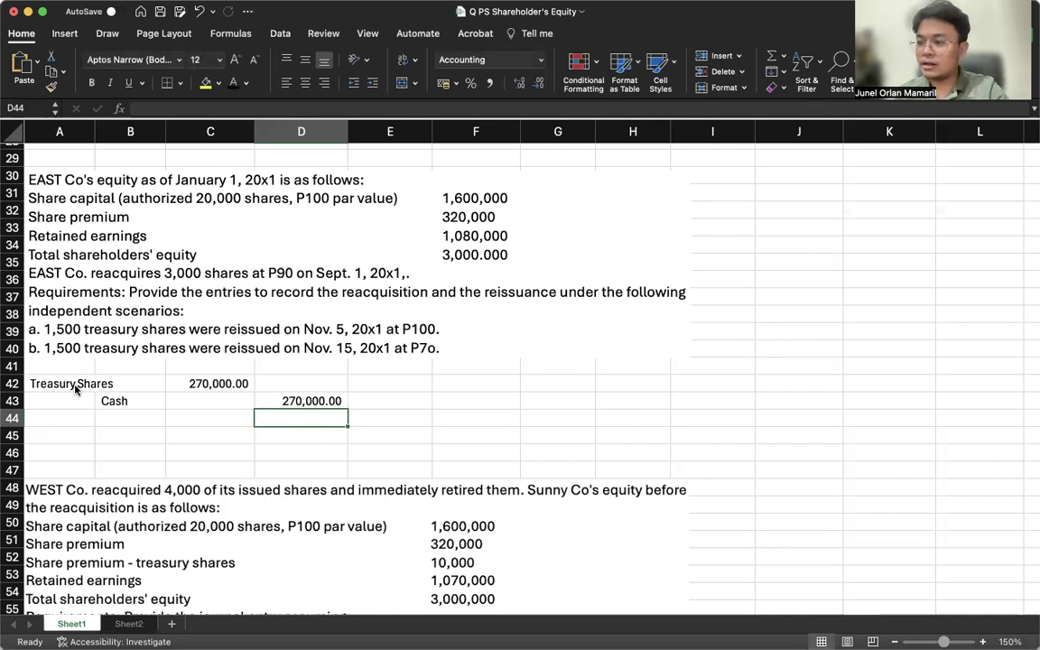
{"action": "key", "text": "Down"}
{"action": "key", "text": "Left"}
{"action": "key", "text": "Left"}
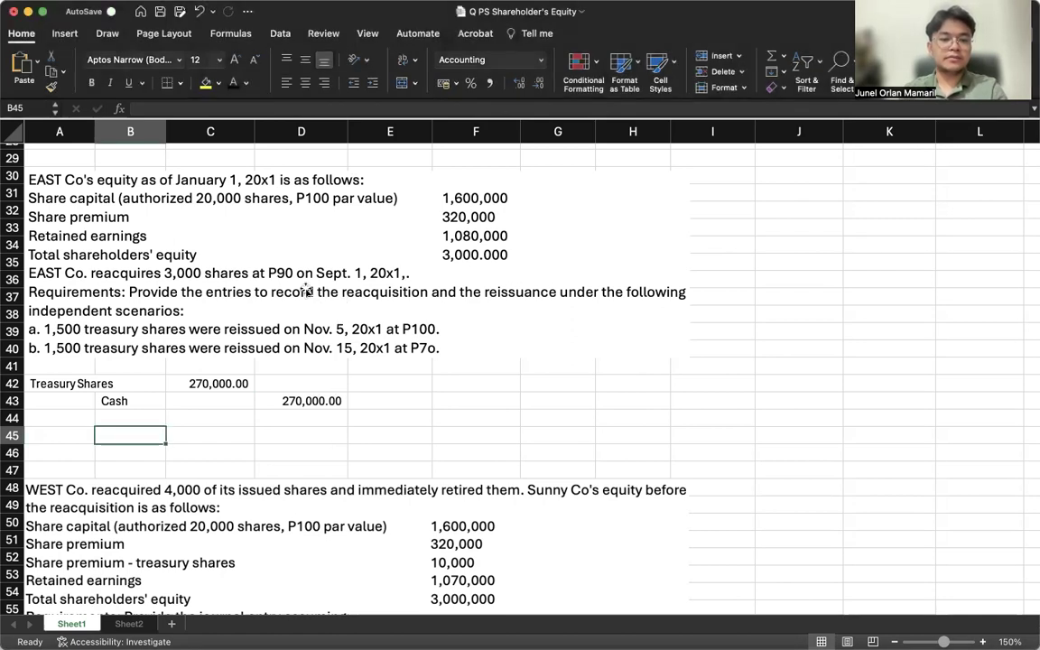
Step: Replace the EAST Co. problem picture with the copied PROBLEM 2 picture, placed above the journal entry over rows 29 to 41
{"action": "left_click", "coordinate": [343, 242]}
{"action": "key", "text": "Delete"}
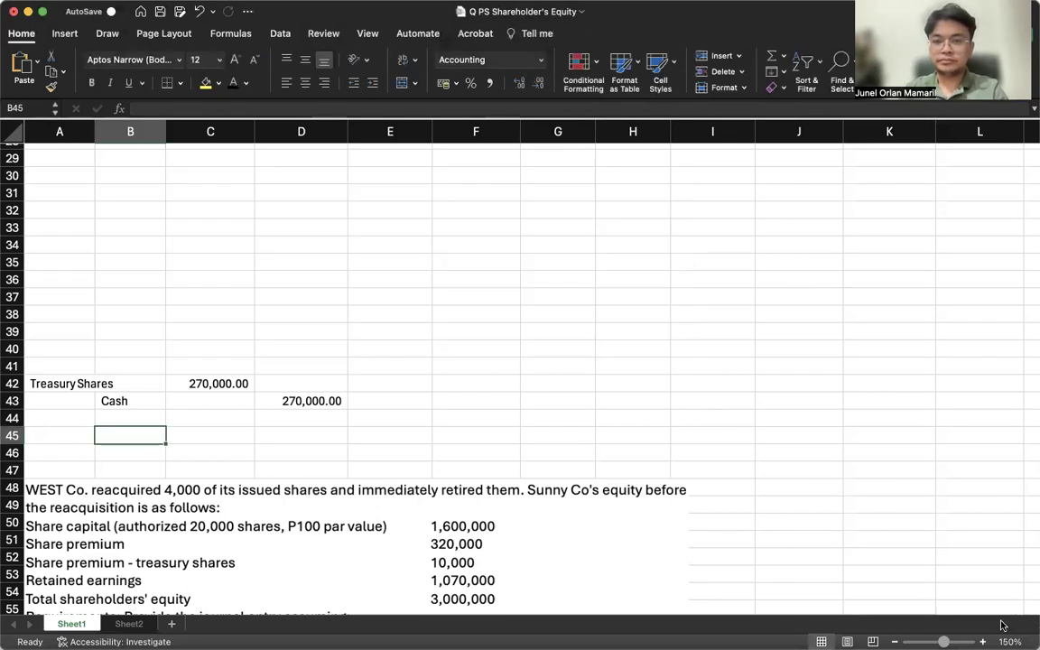
{"action": "key", "text": "super+v"}
{"action": "left_click_drag", "start_coordinate": [573, 330], "coordinate": [51, 173]}
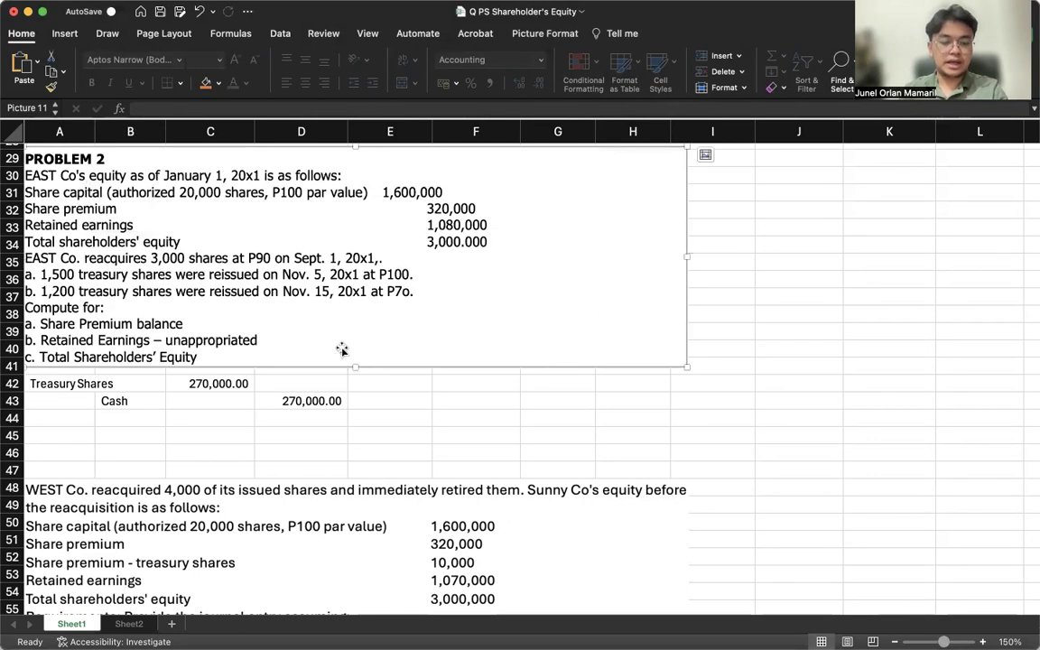
{"action": "left_click", "coordinate": [494, 403]}
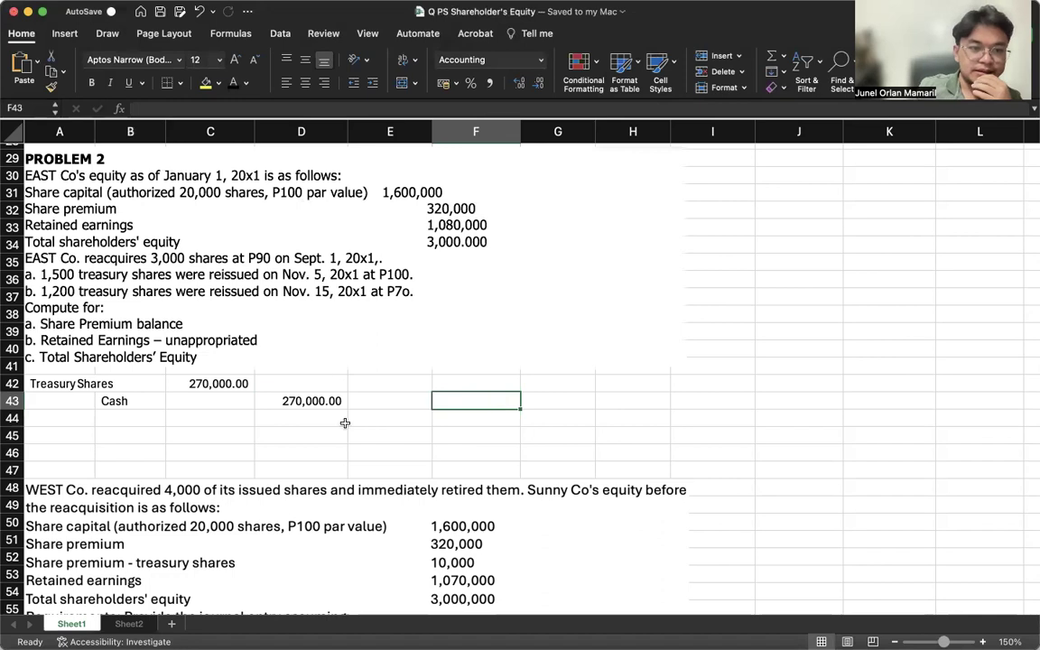
Step: Label the first reissuance entry with Cash in A45 and Treasury Shares in B46
{"action": "left_click", "coordinate": [83, 434]}
{"action": "type", "text": "Cash"}
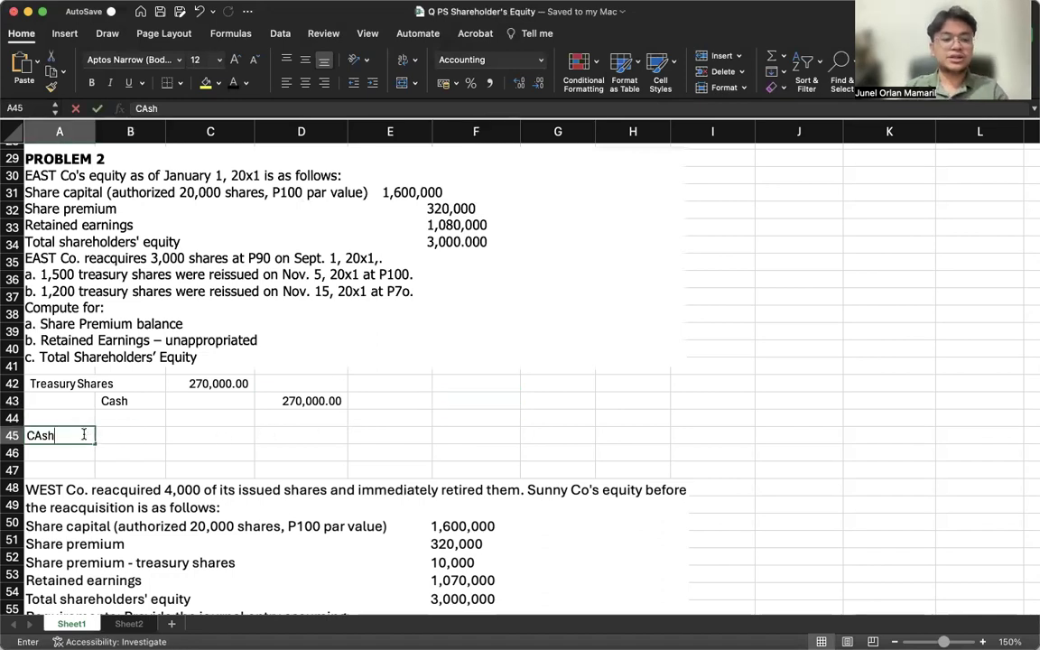
{"action": "key", "text": "Return"}
{"action": "key", "text": "Tab"}
{"action": "type", "text": "Treasury Shares"}
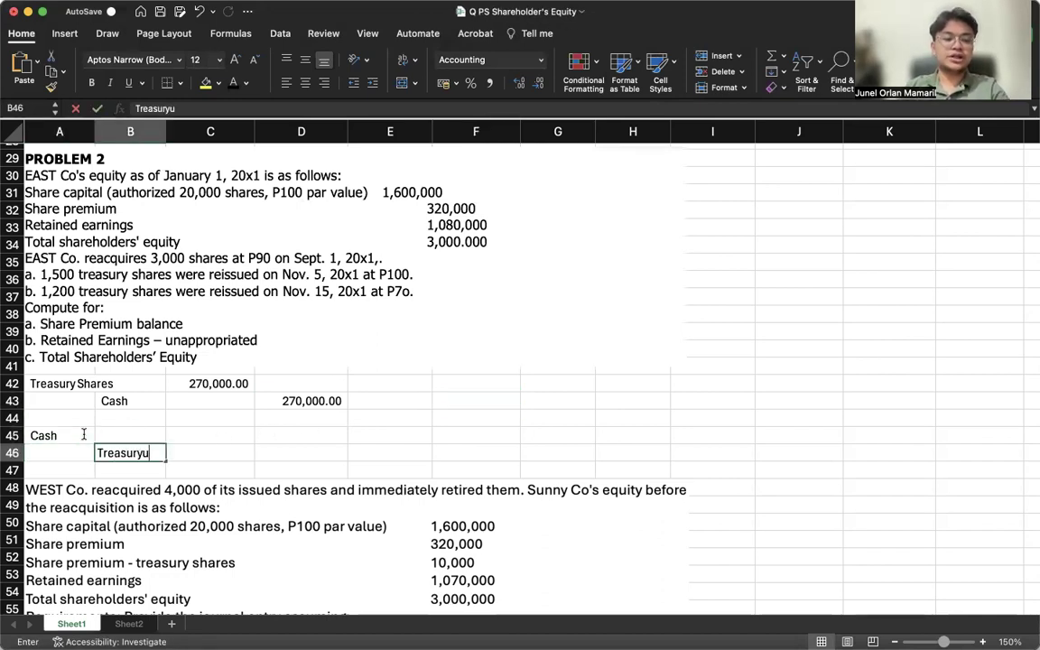
{"action": "key", "text": "Tab"}
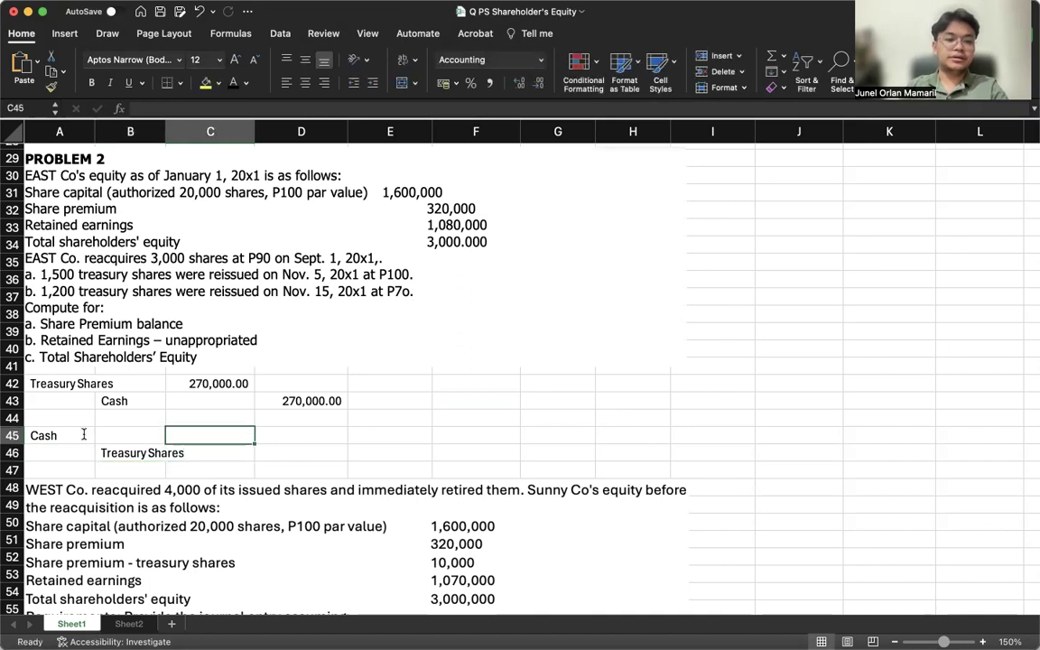
Step: Enter =1500*90 as the Treasury Shares credit in D46 and =1500*100 as the Cash debit in C45
{"action": "key", "text": "Tab"}
{"action": "key", "text": "Tab"}
{"action": "key", "text": "Left"}
{"action": "type", "text": "=1500*90"}
{"action": "key", "text": "Return"}
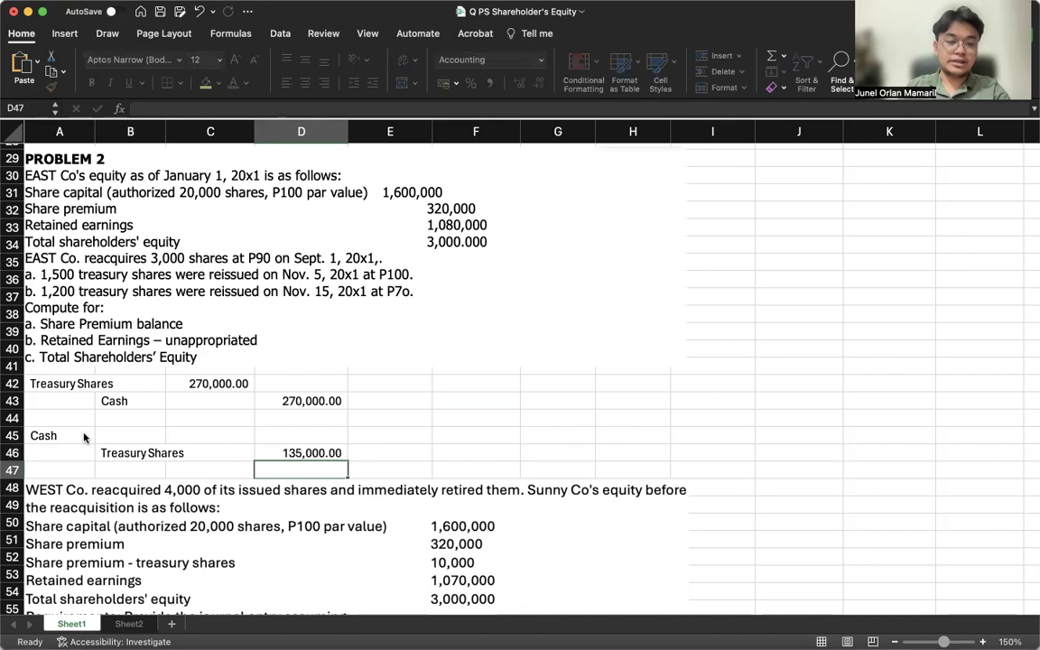
{"action": "key", "text": "Up"}
{"action": "key", "text": "Up"}
{"action": "key", "text": "Left"}
{"action": "type", "text": "=1500*100"}
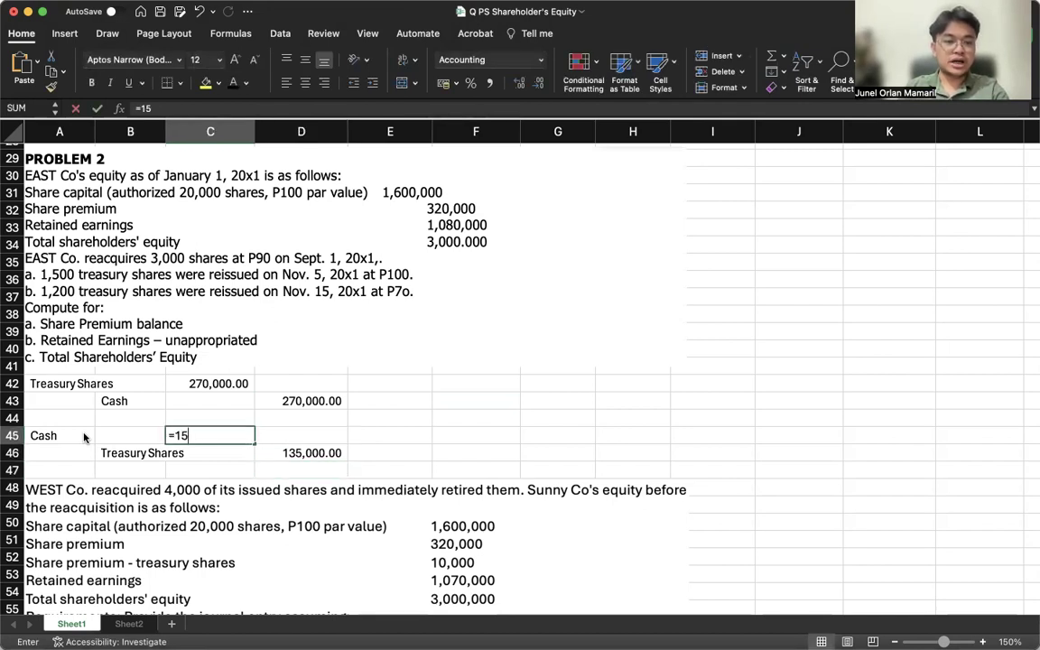
{"action": "key", "text": "Return"}
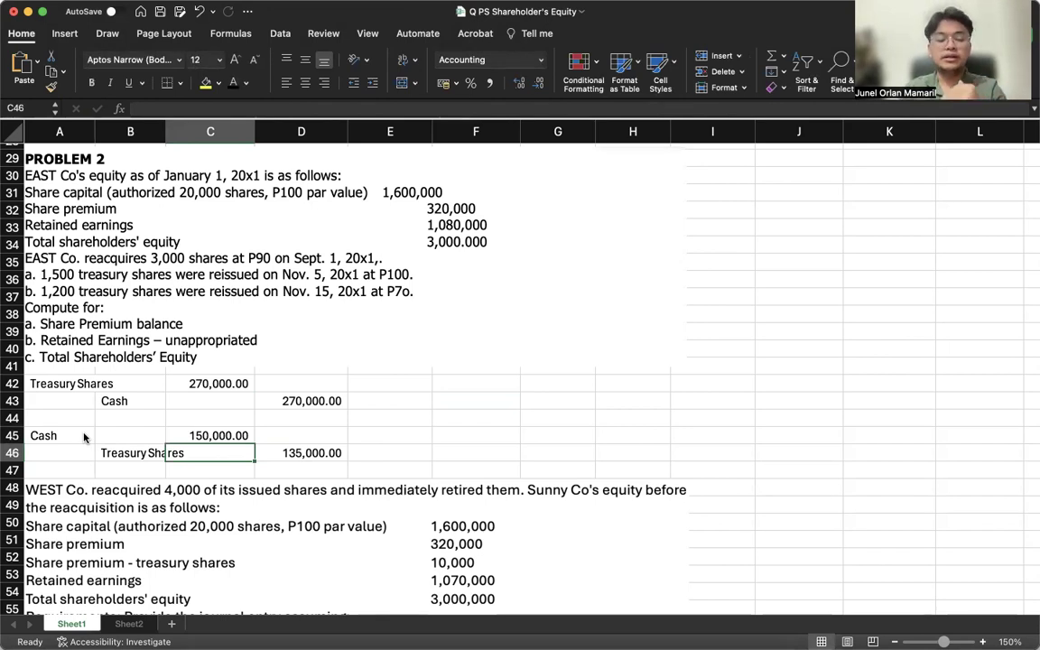
Step: Add a Share Premium- TS line in B47 and compute its credit in D47 as =C45-D46
{"action": "key", "text": "Down"}
{"action": "key", "text": "Left"}
{"action": "type", "text": "Share Premium- TS"}
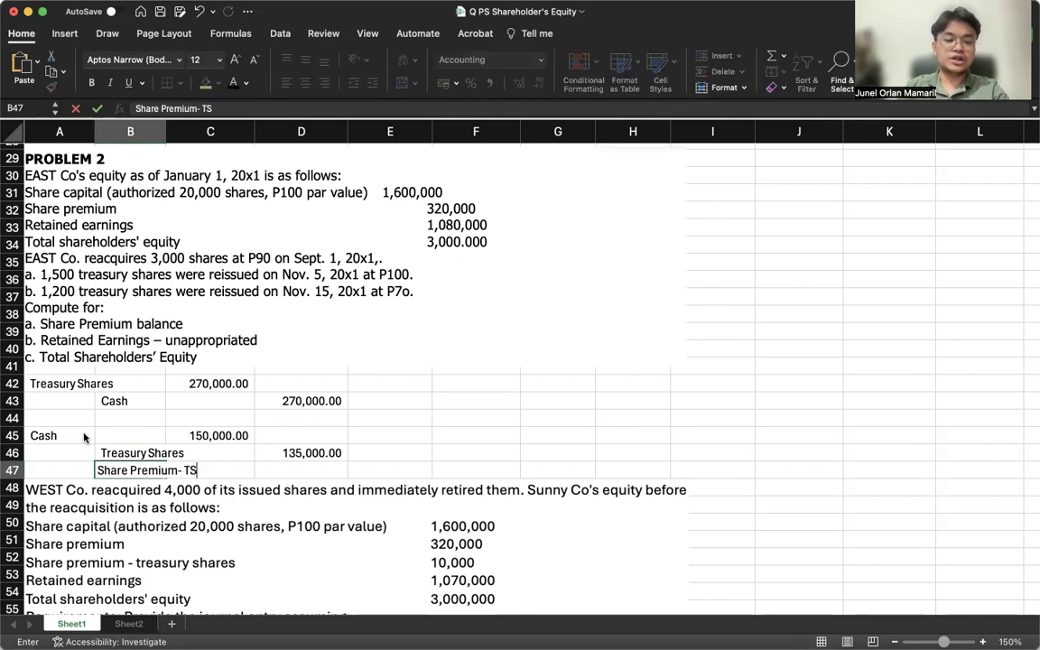
{"action": "key", "text": "Tab"}
{"action": "key", "text": "Tab"}
{"action": "type", "text": "="}
{"action": "key", "text": "Left"}
{"action": "key", "text": "Up"}
{"action": "key", "text": "Up"}
{"action": "type", "text": "-"}
{"action": "key", "text": "Up"}
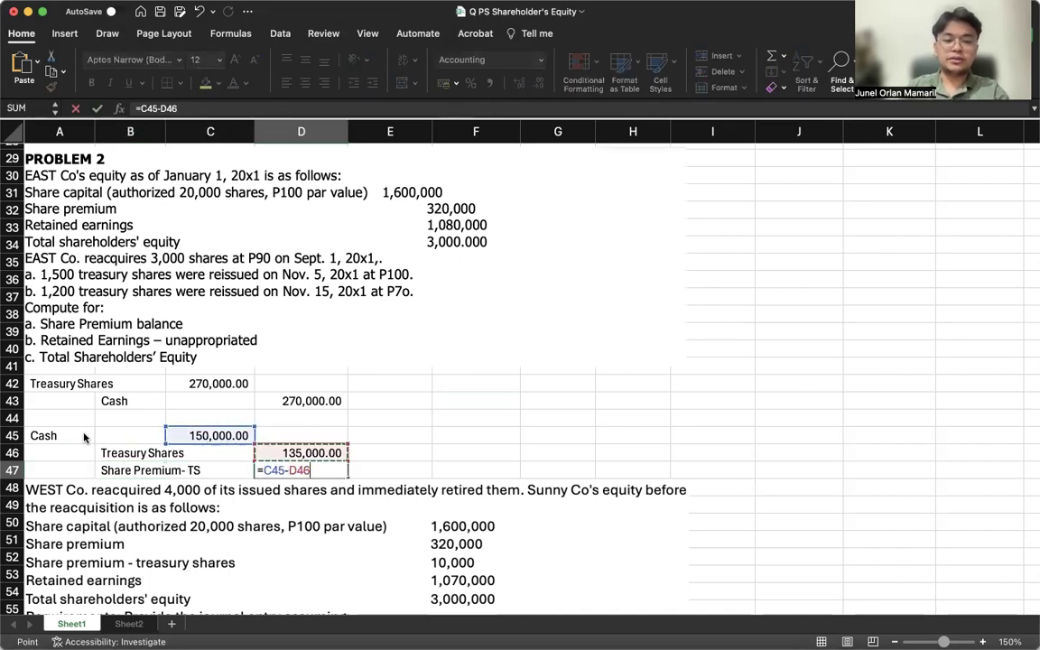
{"action": "key", "text": "Return"}
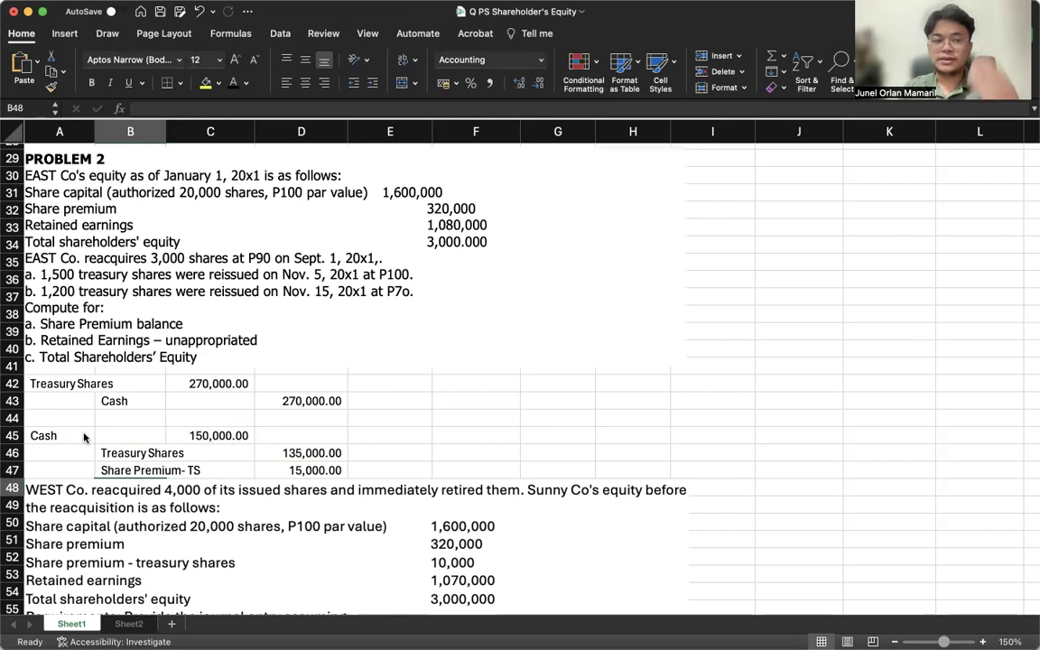
Step: Start the second reissuance entry with Cash in F42 and =1200*70 in G42
{"action": "key", "text": "Right"}
{"action": "key", "text": "Right"}
{"action": "key", "text": "Right"}
{"action": "key", "text": "Right"}
{"action": "key", "text": "Up"}
{"action": "key", "text": "Up"}
{"action": "key", "text": "Up"}
{"action": "key", "text": "Up"}
{"action": "key", "text": "Up"}
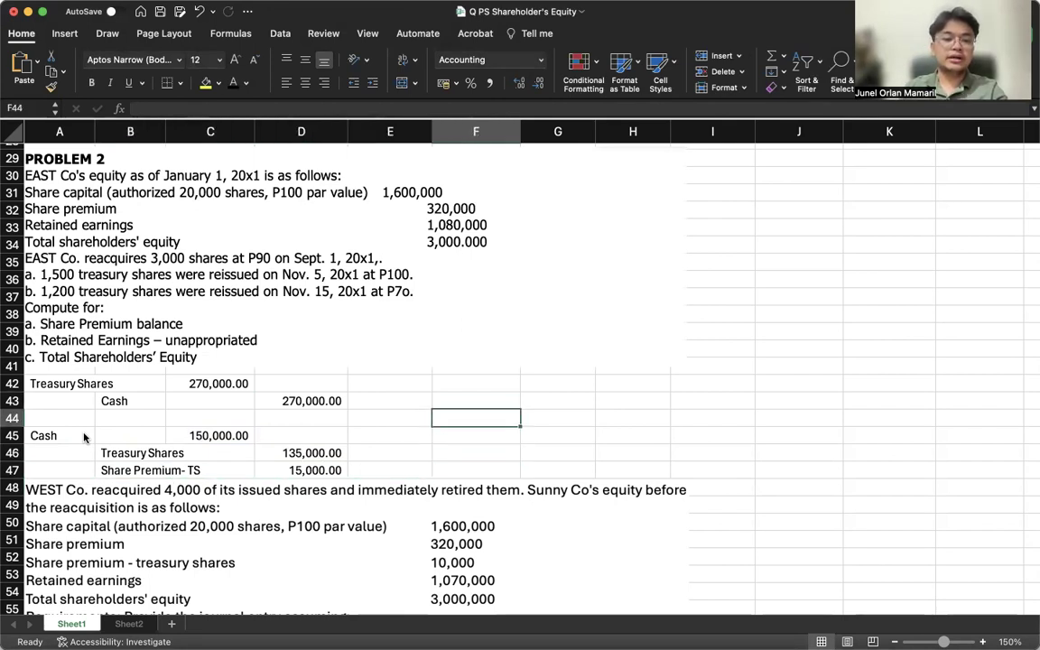
{"action": "key", "text": "Up"}
{"action": "type", "text": "Cash"}
{"action": "key", "text": "Tab"}
{"action": "type", "text": "=12"}
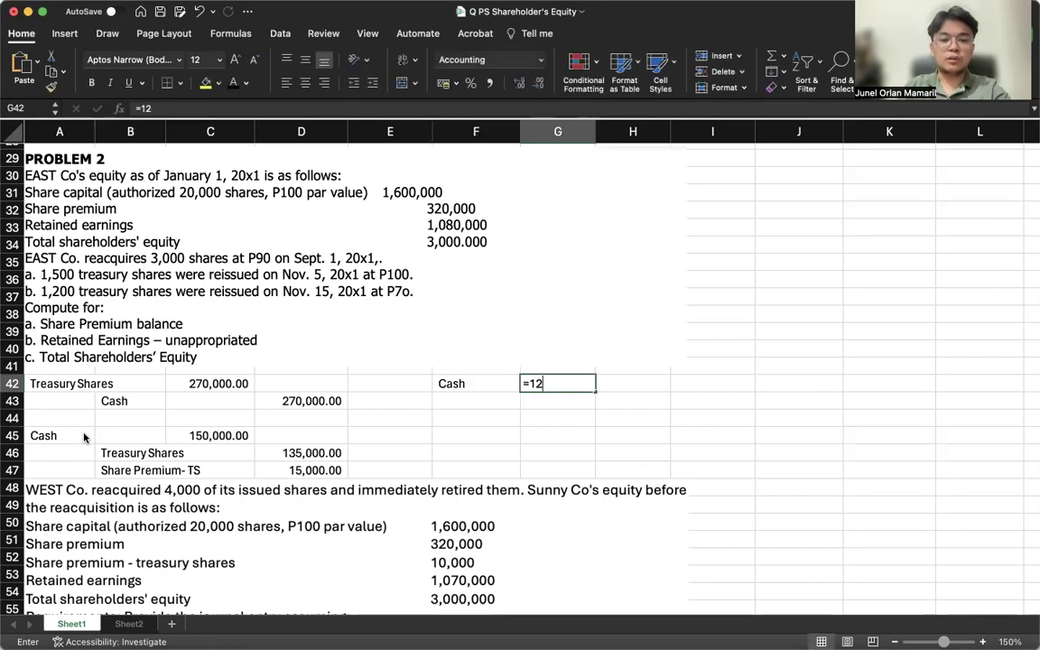
{"action": "type", "text": "00*70"}
{"action": "key", "text": "Down"}
{"action": "key", "text": "Down"}
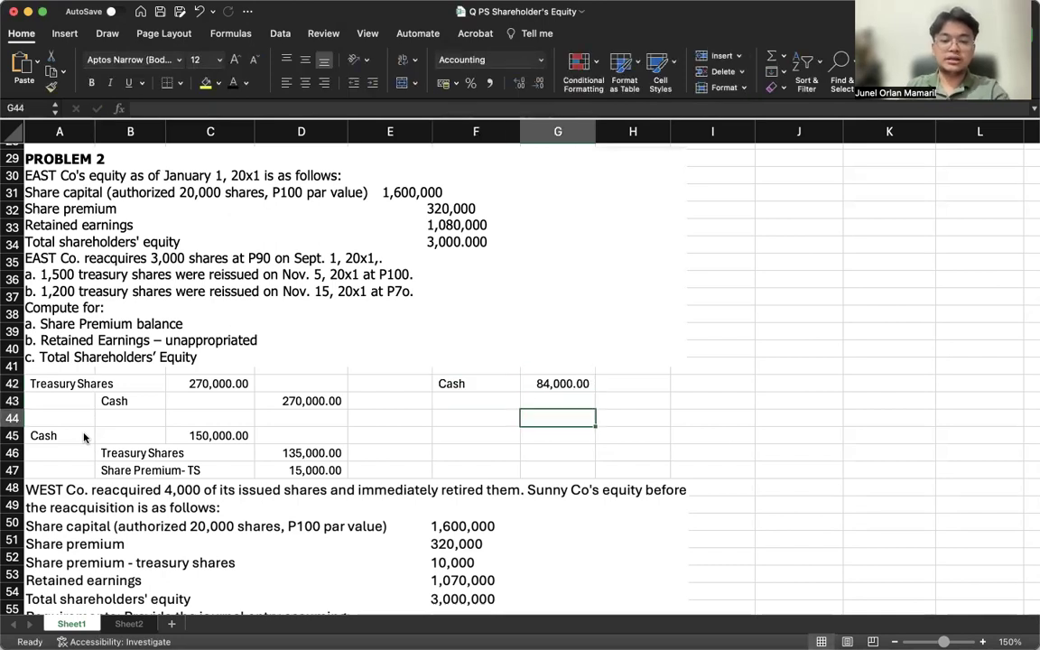
Step: Add the Treasury Shares credit line in G45 with =1200*90 in H45
{"action": "key", "text": "Down"}
{"action": "type", "text": "Treasury Shares"}
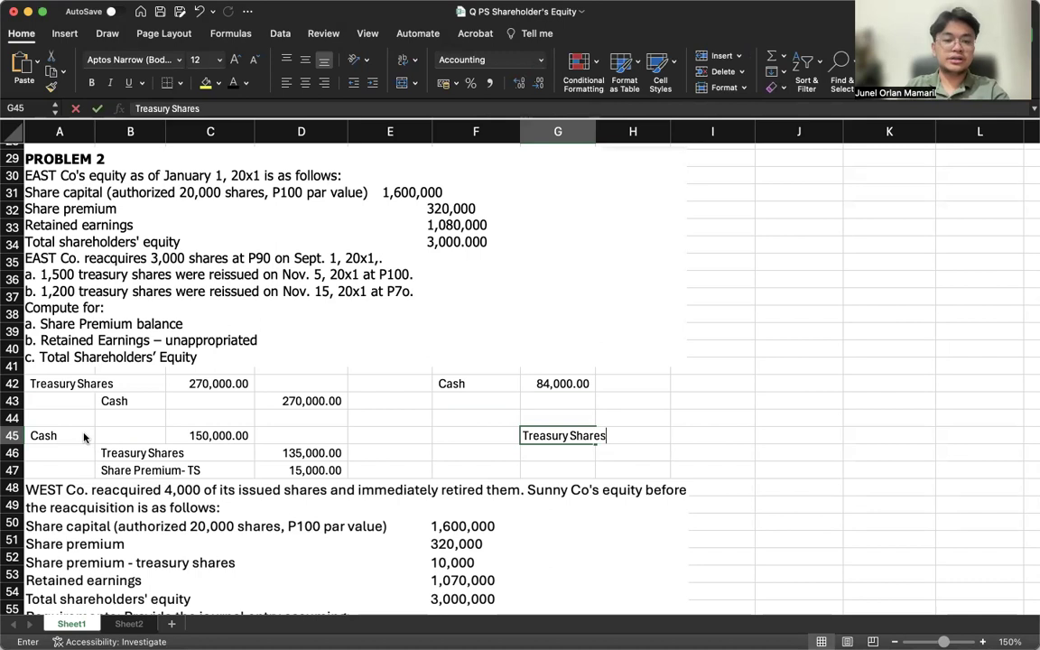
{"action": "key", "text": "Tab"}
{"action": "type", "text": "=1200*"}
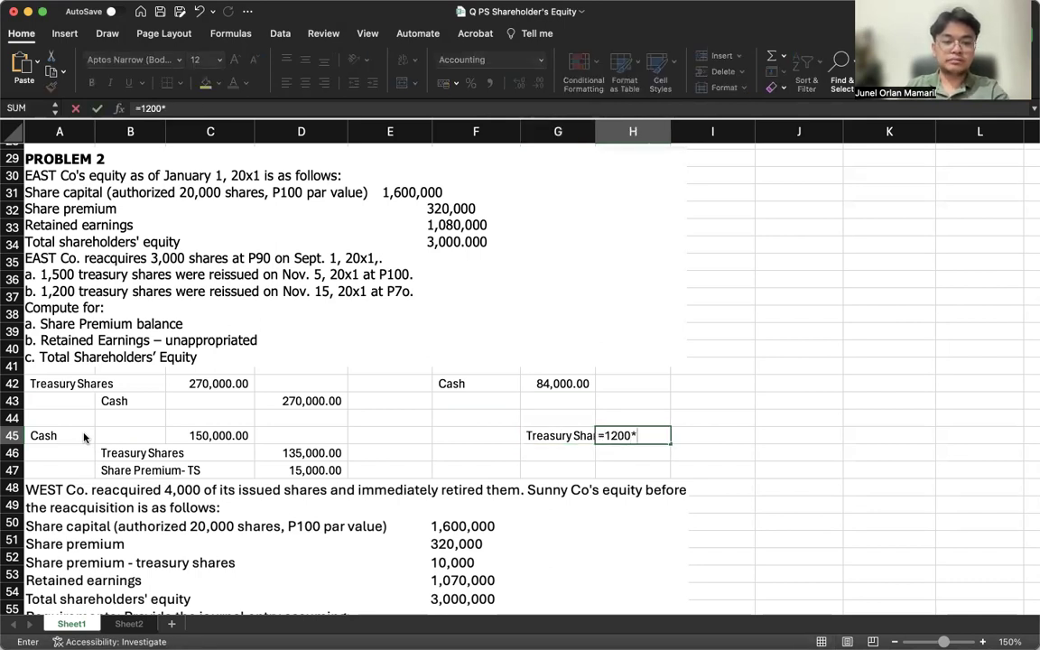
{"action": "type", "text": "90"}
{"action": "key", "text": "Return"}
Step: Move the second entry's Treasury Shares amount to I45 and its Cash amount to H42
{"action": "key", "text": "Up"}
{"action": "key", "text": "super+c"}
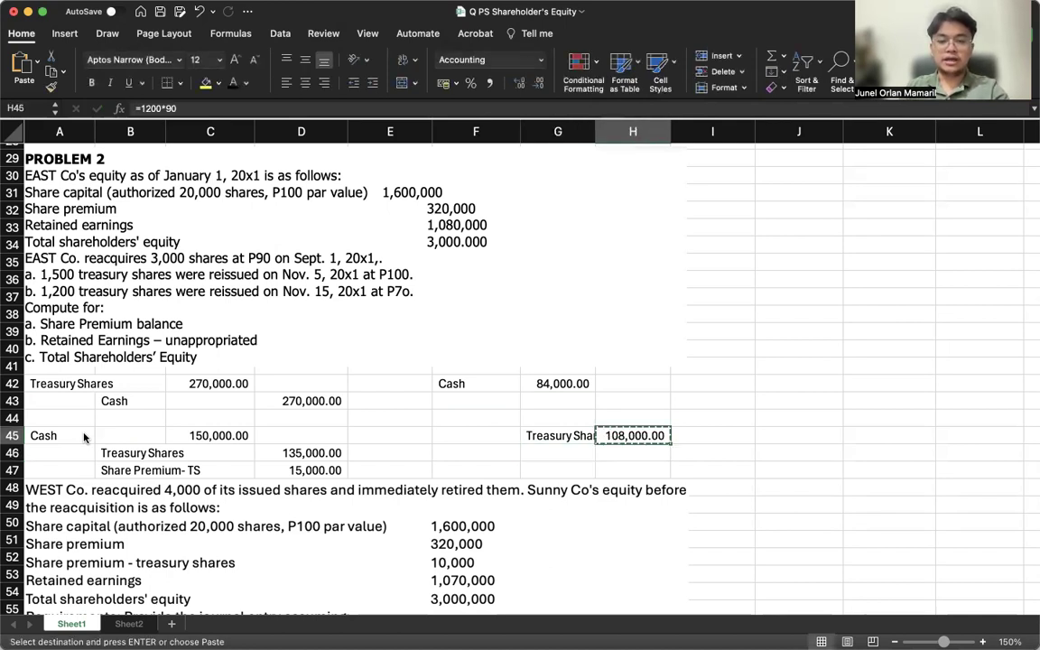
{"action": "key", "text": "Right"}
{"action": "key", "text": "super+v"}
{"action": "key", "text": "Left"}
{"action": "key", "text": "Up"}
{"action": "key", "text": "Up"}
{"action": "key", "text": "Left"}
{"action": "key", "text": "Up"}
{"action": "key", "text": "super+c"}
{"action": "key", "text": "Right"}
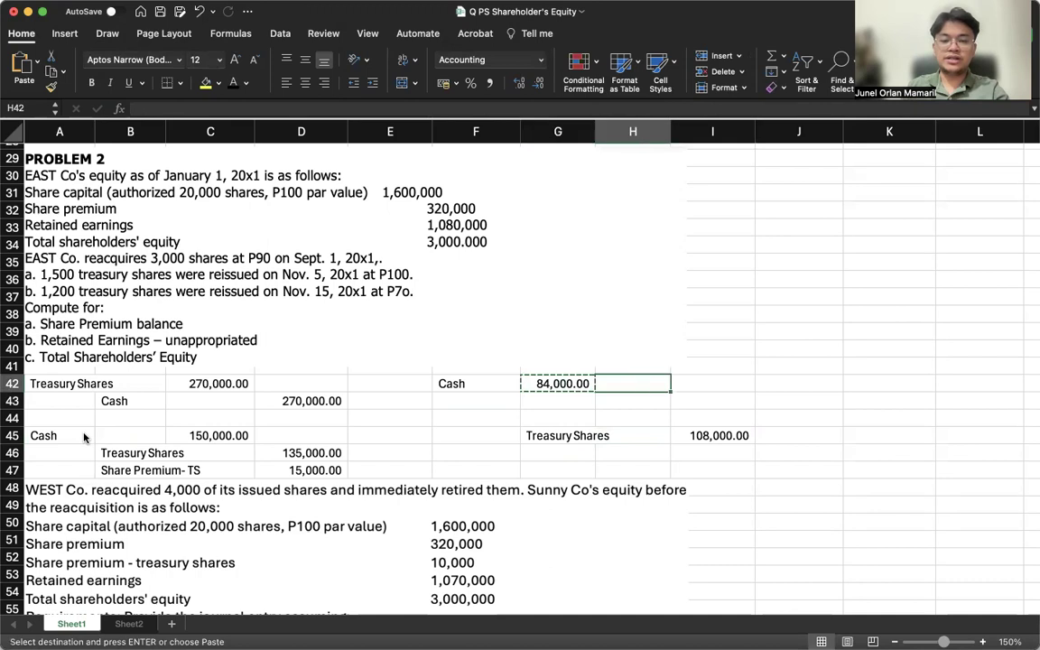
{"action": "key", "text": "super+v"}
Step: Compute the balancing debit of the second reissuance entry in H43 as =I45-H42
{"action": "key", "text": "Down"}
{"action": "type", "text": "="}
{"action": "key", "text": "Right"}
{"action": "key", "text": "Down"}
{"action": "key", "text": "Down"}
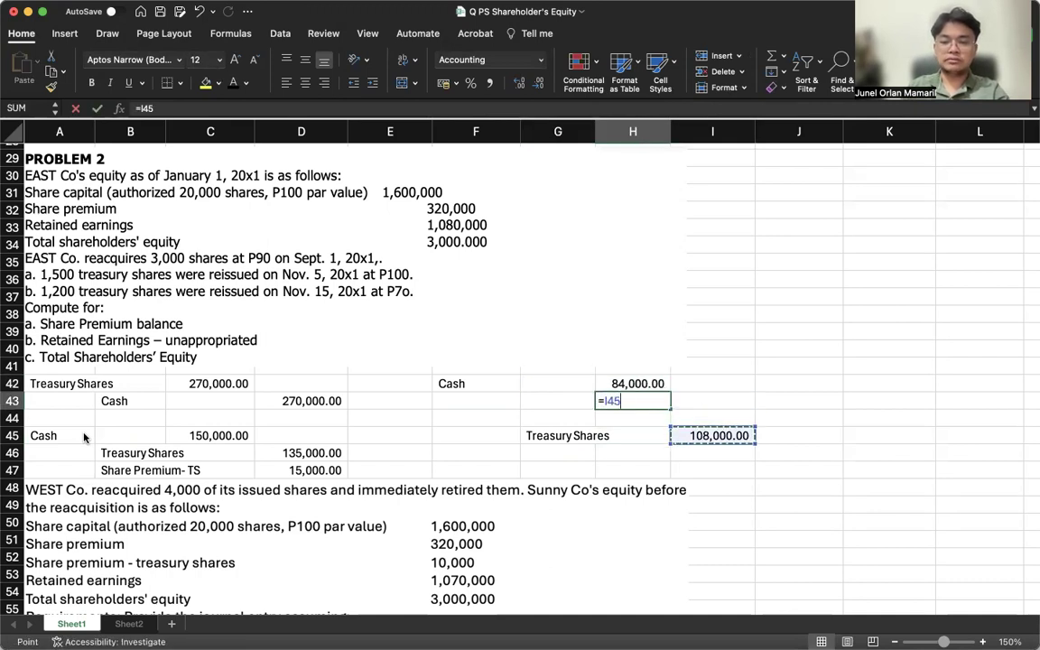
{"action": "type", "text": "-"}
{"action": "key", "text": "Up"}
{"action": "key", "text": "Return"}
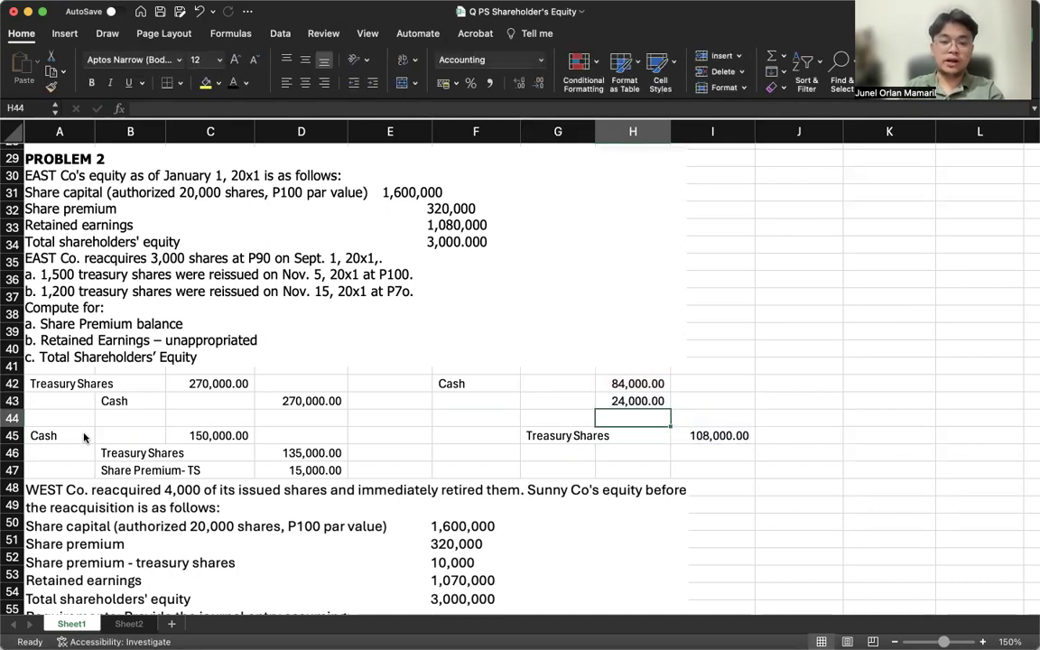
Step: Label the balancing debit line in F43 as Share Premium - TS
{"action": "key", "text": "Left"}
{"action": "key", "text": "Left"}
{"action": "key", "text": "Up"}
{"action": "type", "text": "Share "}
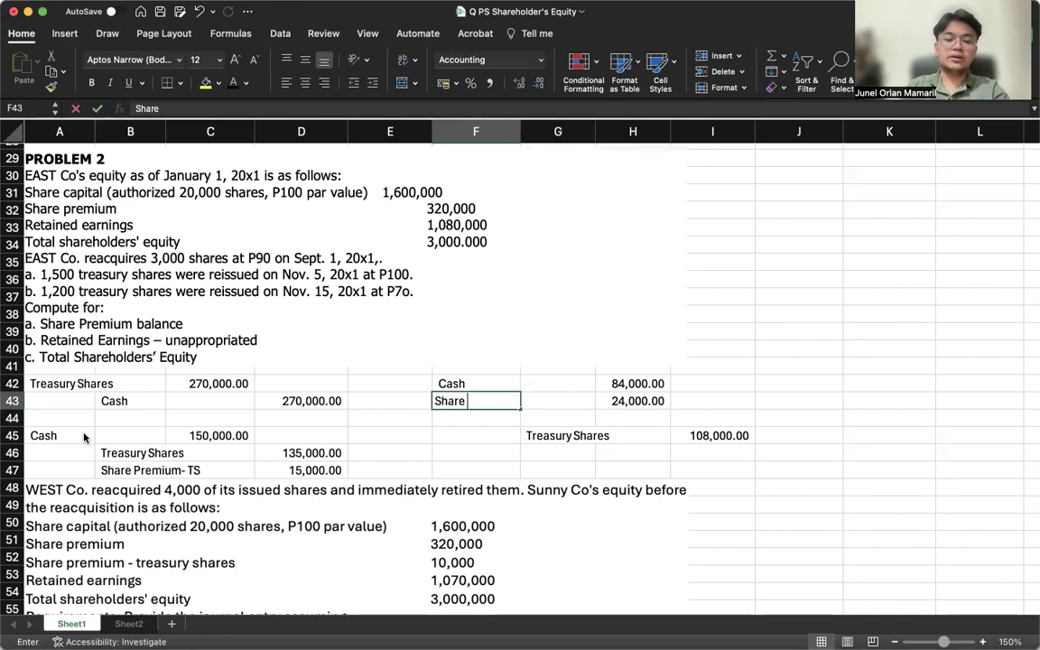
{"action": "type", "text": "Premium - TS"}
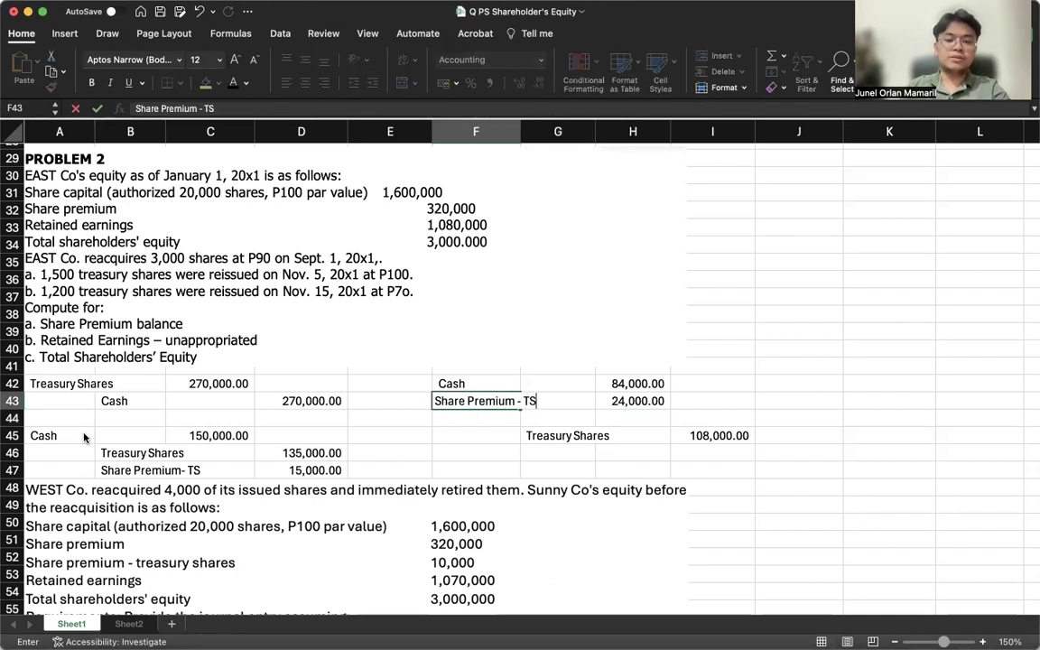
{"action": "key", "text": "Return"}
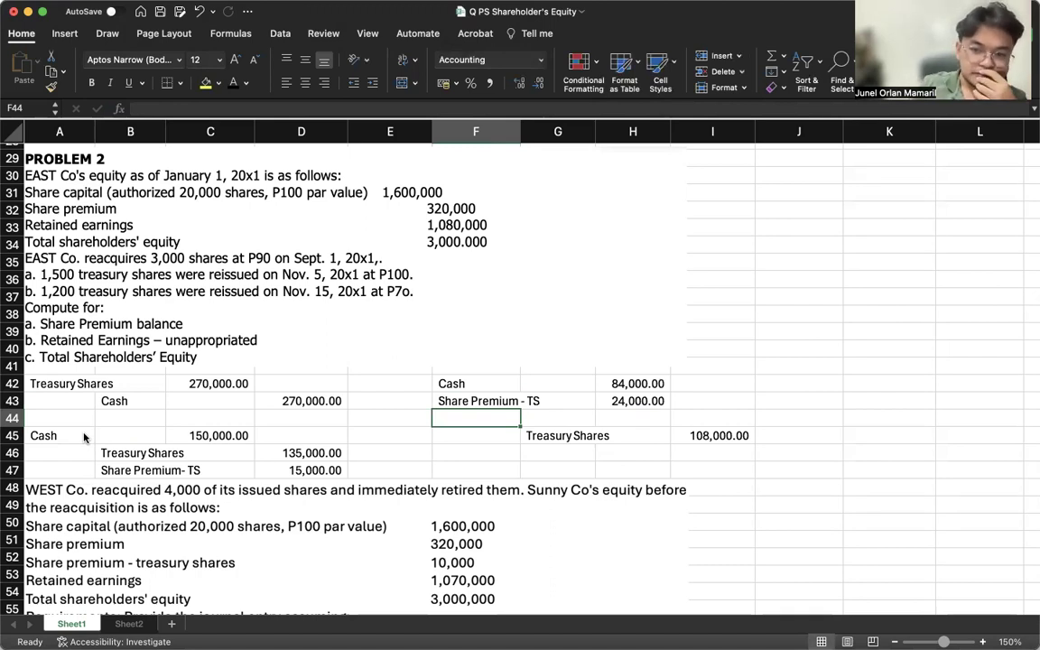
Step: Replace the Share Premium - TS debit in H43 with a reference to the first reissuance's share premium in D47
{"action": "key", "text": "Up"}
{"action": "key", "text": "Right"}
{"action": "key", "text": "Right"}
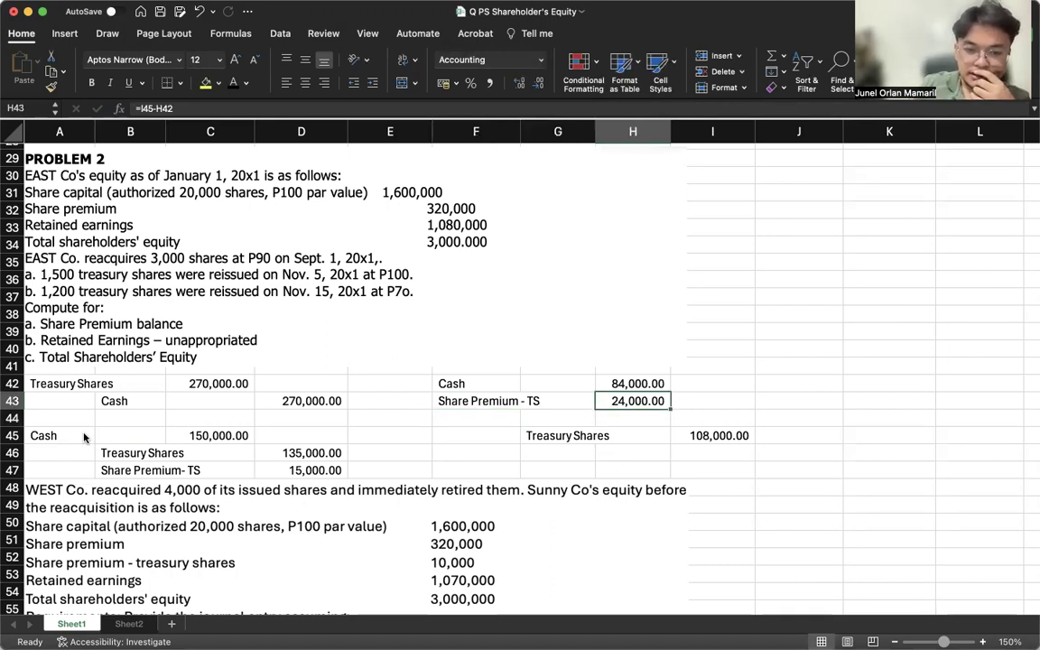
{"action": "left_click", "coordinate": [305, 472]}
{"action": "key", "text": "Return"}
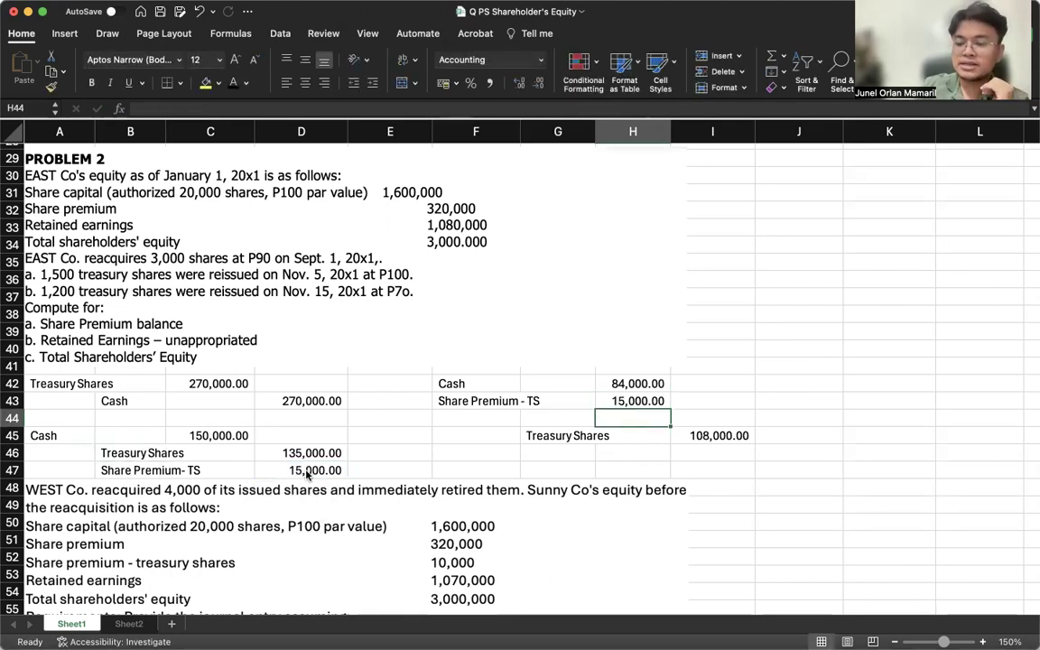
Step: Compute the remaining debit of the second reissuance entry in H44 as =I45-H42-H43
{"action": "type", "text": "=I45-"}
{"action": "key", "text": "Up"}
{"action": "key", "text": "Up"}
{"action": "type", "text": "-"}
{"action": "key", "text": "Up"}
{"action": "key", "text": "Return"}
Step: Label the remaining debit line in F44 as Retained Earnings
{"action": "key", "text": "Up"}
{"action": "key", "text": "Left"}
{"action": "key", "text": "Left"}
{"action": "type", "text": "Re"}
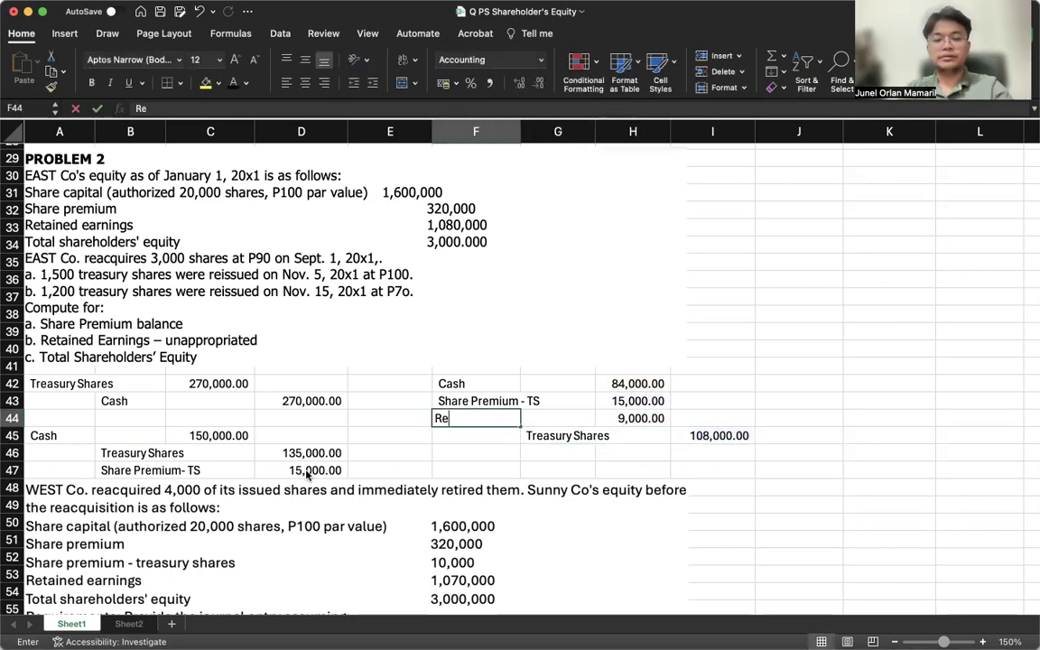
{"action": "type", "text": "tained Earnings"}
{"action": "key", "text": "Return"}
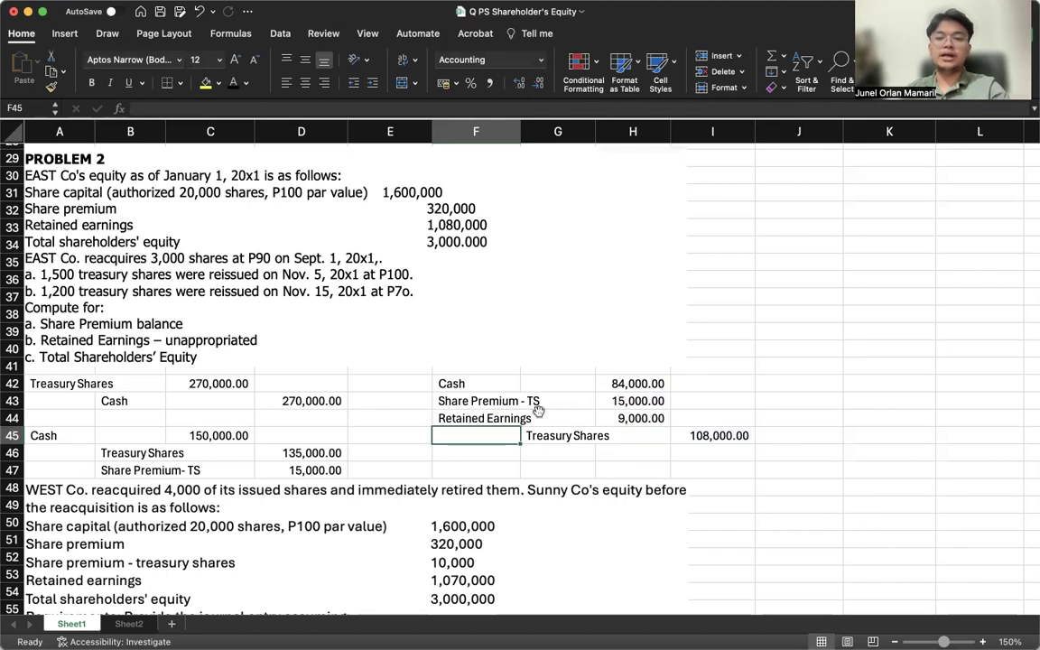
Step: Shrink the Problem 2 text picture so it ends above row 40, clear of the journal entries
{"action": "left_click", "coordinate": [583, 295]}
{"action": "left_click_drag", "start_coordinate": [687, 365], "coordinate": [619, 336]}
Step: Start an equity summary beside the problem with the labels Share Capital in I30 and Share Premium Balance in I31
{"action": "left_click", "coordinate": [718, 187]}
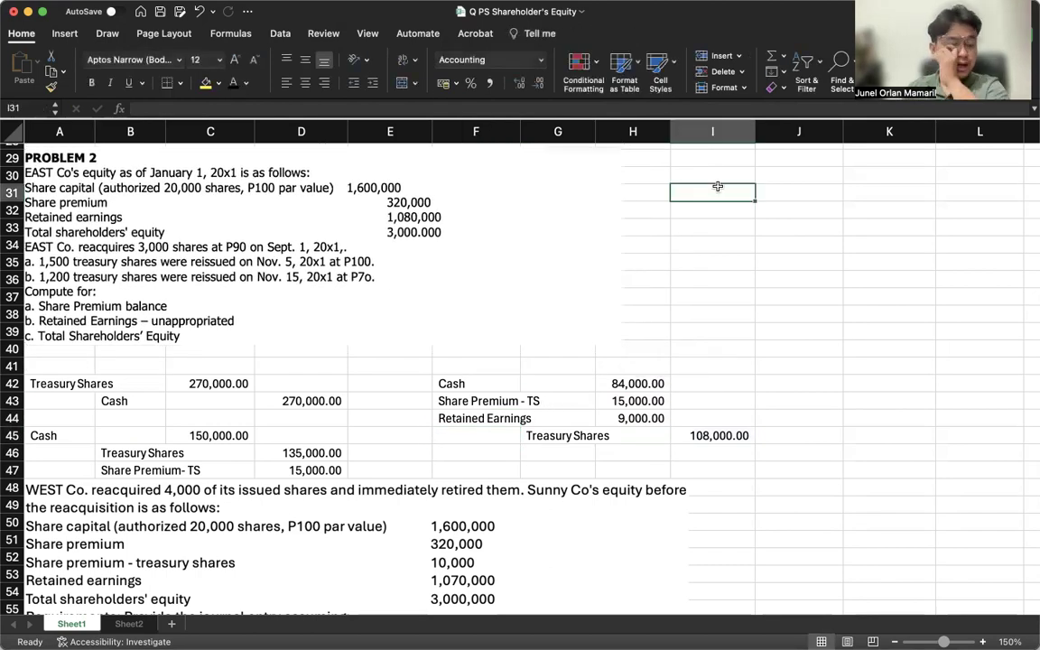
{"action": "type", "text": "Share "}
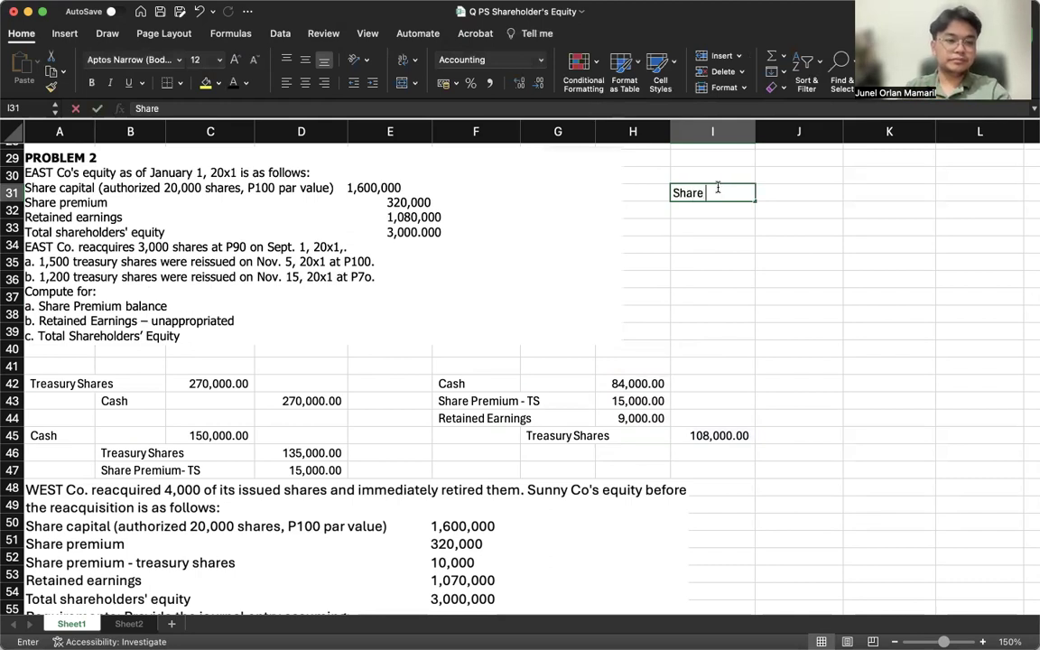
{"action": "type", "text": "Premium Balan"}
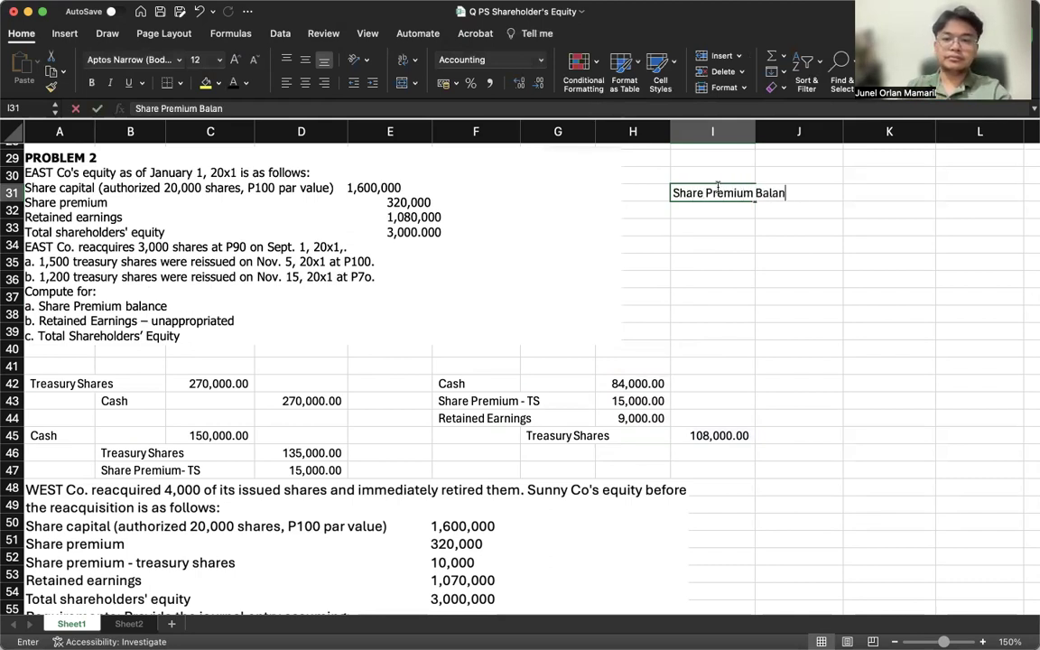
{"action": "type", "text": "ce"}
{"action": "key", "text": "Return"}
{"action": "key", "text": "Up"}
{"action": "key", "text": "Up"}
{"action": "type", "text": "Sar"}
{"action": "type", "text": "hare Capital"}
{"action": "key", "text": "Return"}
Step: Enter the Share Capital amount 1,600,000 in K30 and the Share Premium Balance 320,000 in K31
{"action": "key", "text": "Right"}
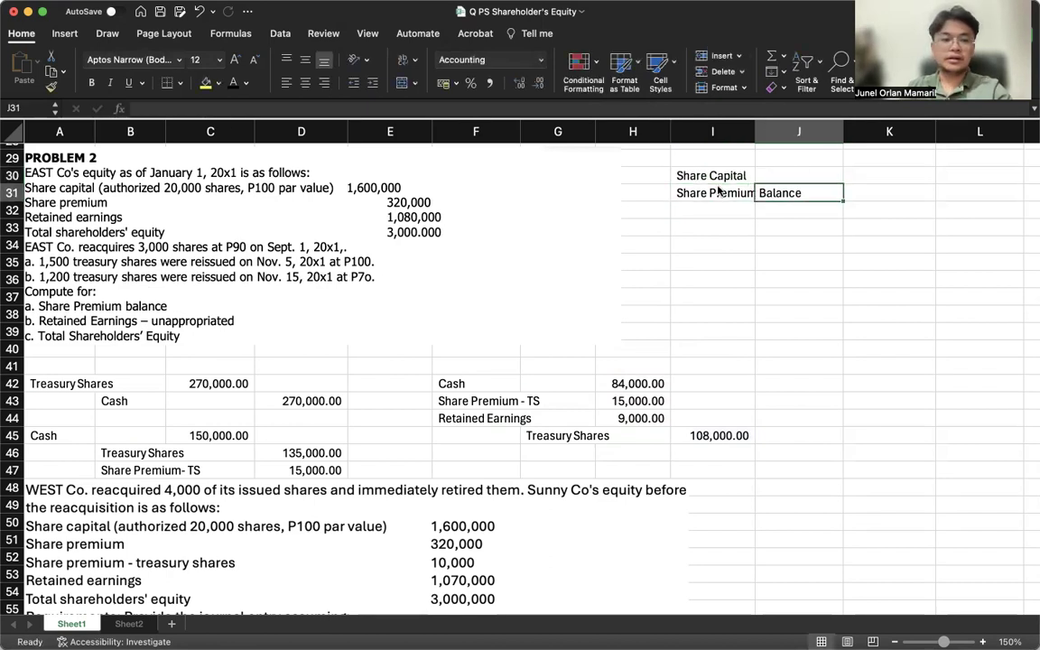
{"action": "key", "text": "Up"}
{"action": "key", "text": "Right"}
{"action": "type", "text": "1,600"}
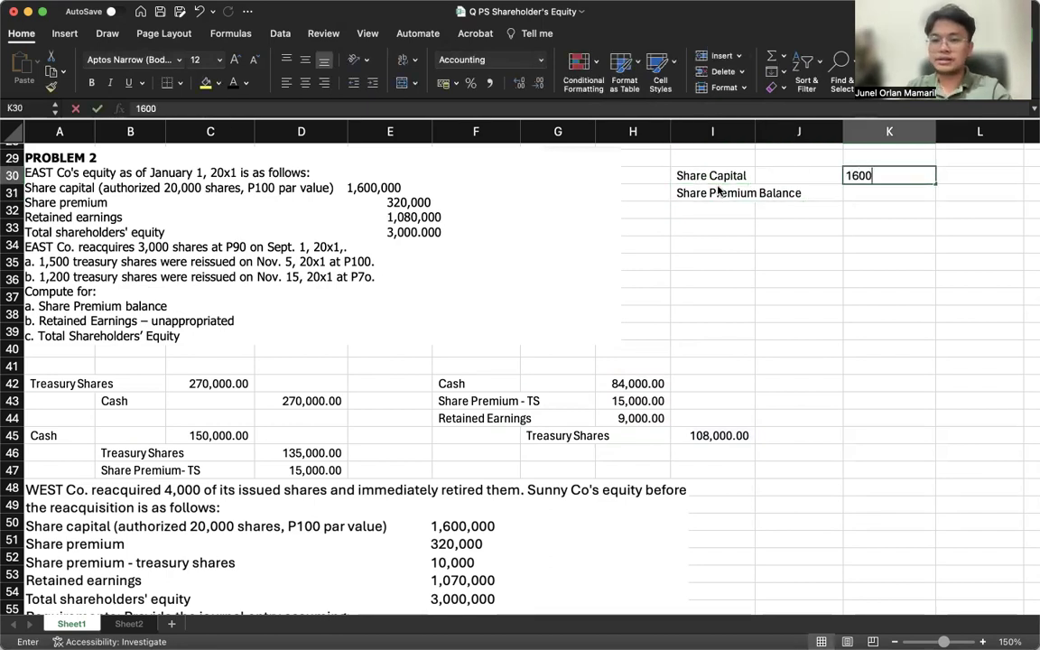
{"action": "type", "text": ",000"}
{"action": "key", "text": "Return"}
{"action": "type", "text": "320000"}
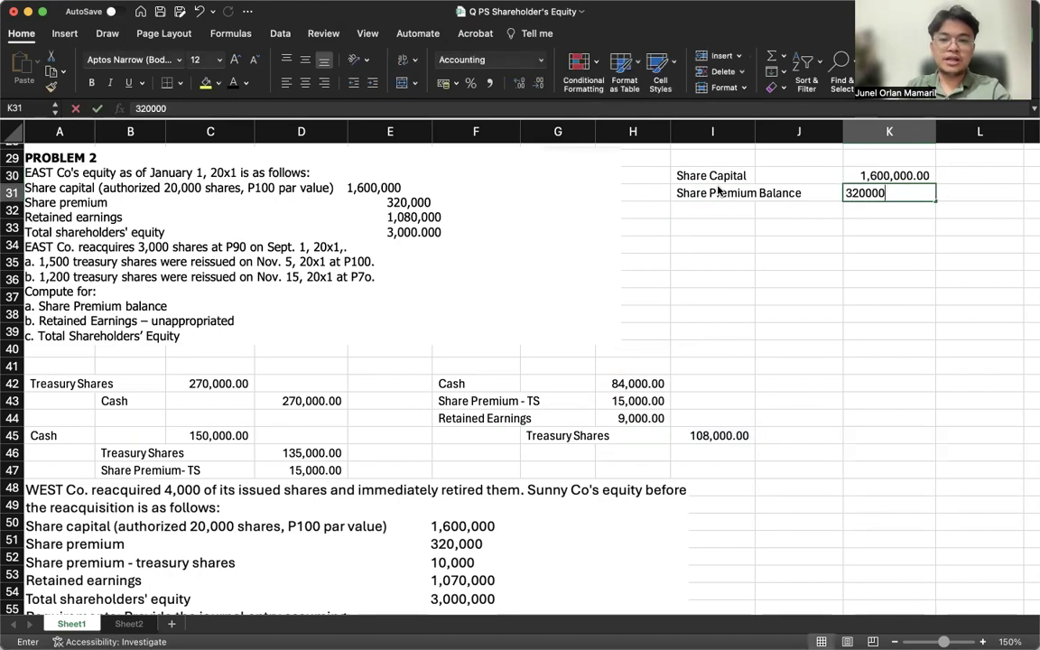
{"action": "key", "text": "Return"}
Step: Add a Share Premium -TS line in I32 with an amount of 0 in K32
{"action": "key", "text": "Left"}
{"action": "key", "text": "Left"}
{"action": "type", "text": "Share Premium 0"}
{"action": "type", "text": "TS"}
{"action": "key", "text": "BackSpace"}
{"action": "key", "text": "BackSpace"}
{"action": "key", "text": "BackSpace"}
{"action": "type", "text": "-TS"}
{"action": "key", "text": "Tab"}
{"action": "key", "text": "Tab"}
{"action": "type", "text": "0"}
{"action": "key", "text": "Return"}
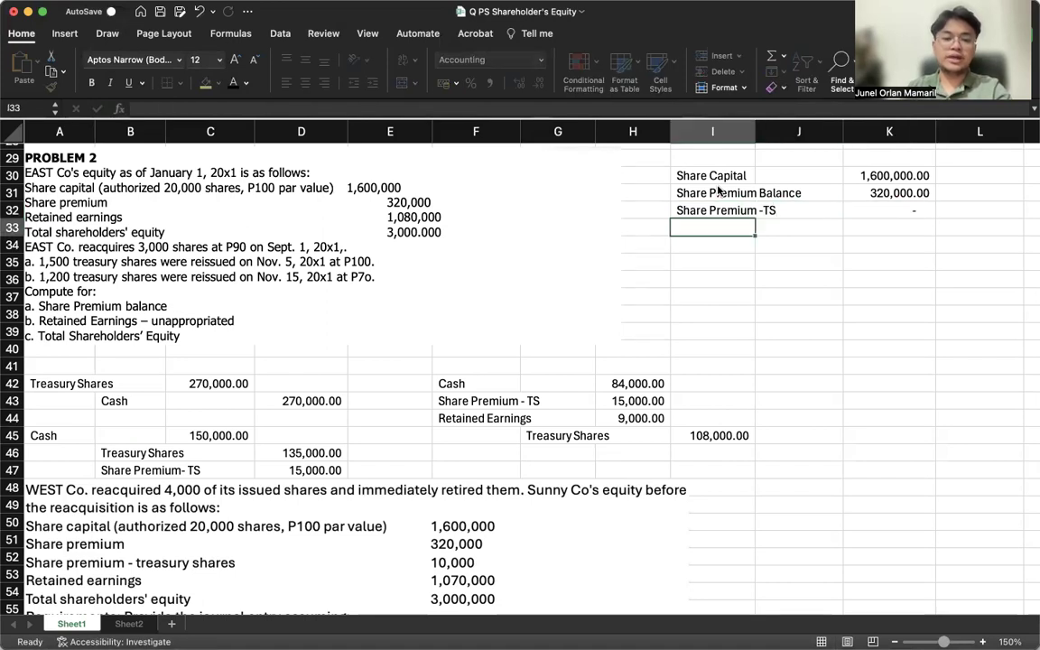
Step: Add a Retained Earnings line in I33 with the formula =1080000-H44 in K33
{"action": "type", "text": "Retained Earnings"}
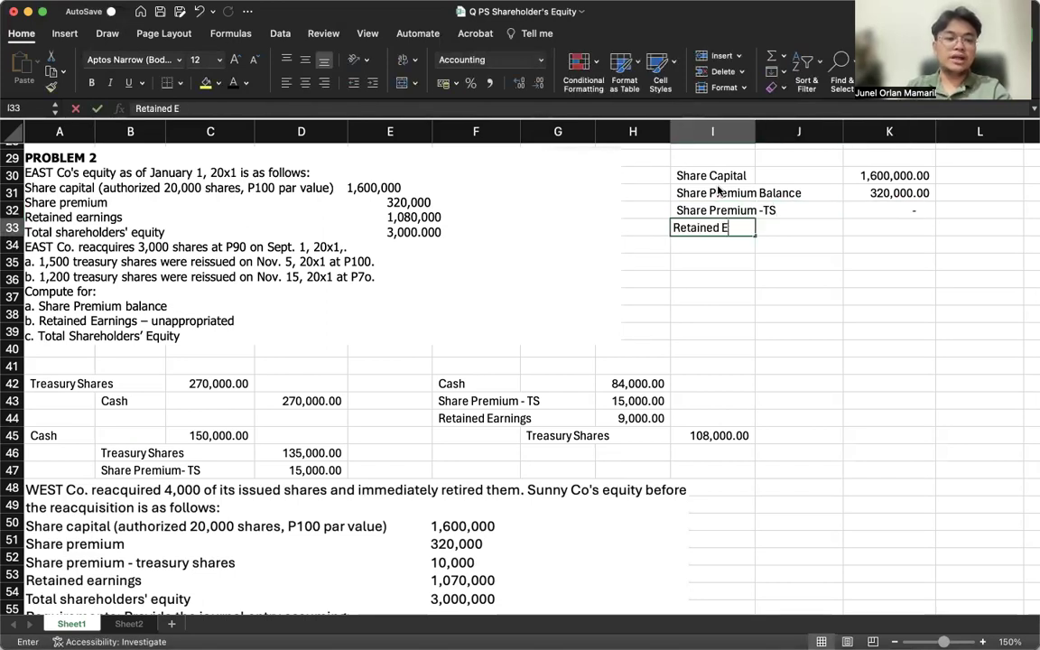
{"action": "key", "text": "Tab"}
{"action": "key", "text": "Tab"}
{"action": "type", "text": "=1080000-"}
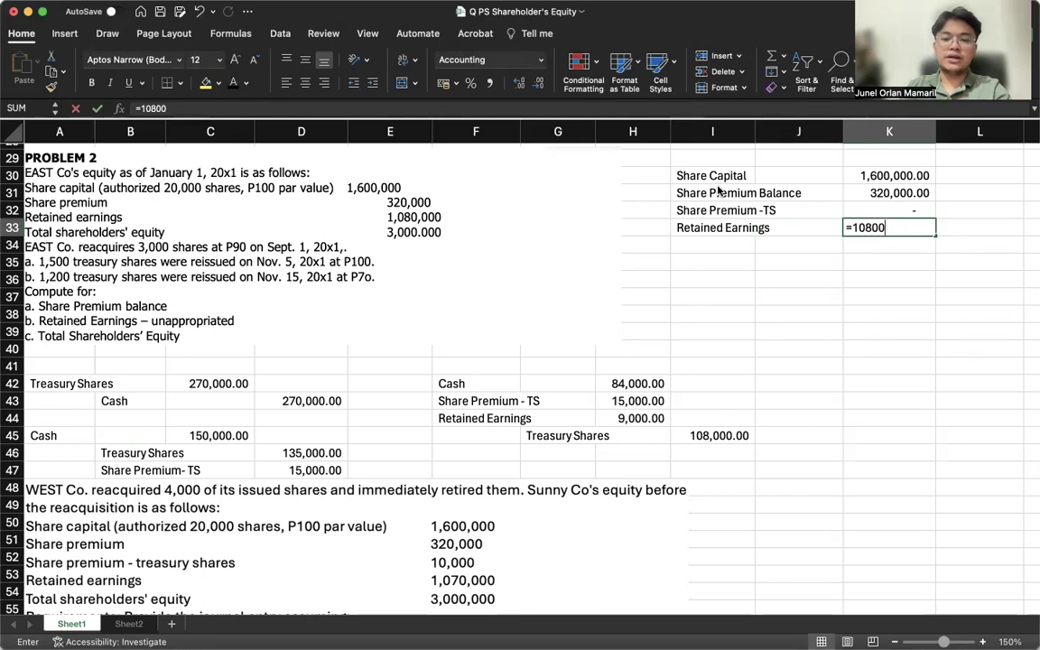
{"action": "left_click", "coordinate": [658, 421]}
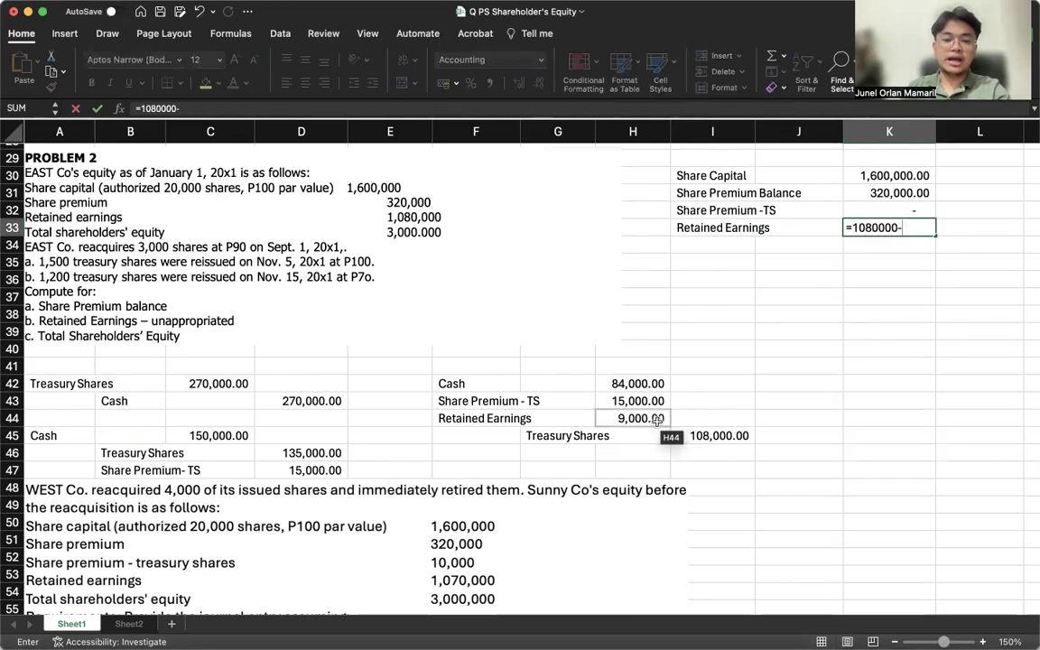
{"action": "key", "text": "Return"}
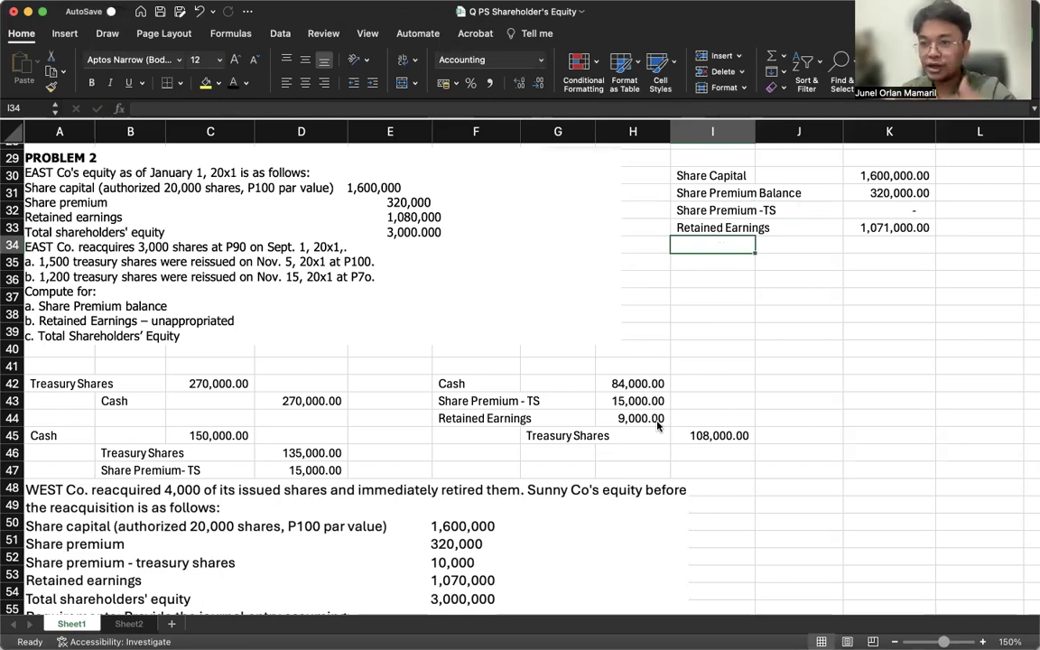
{"action": "type", "text": "Treas"}
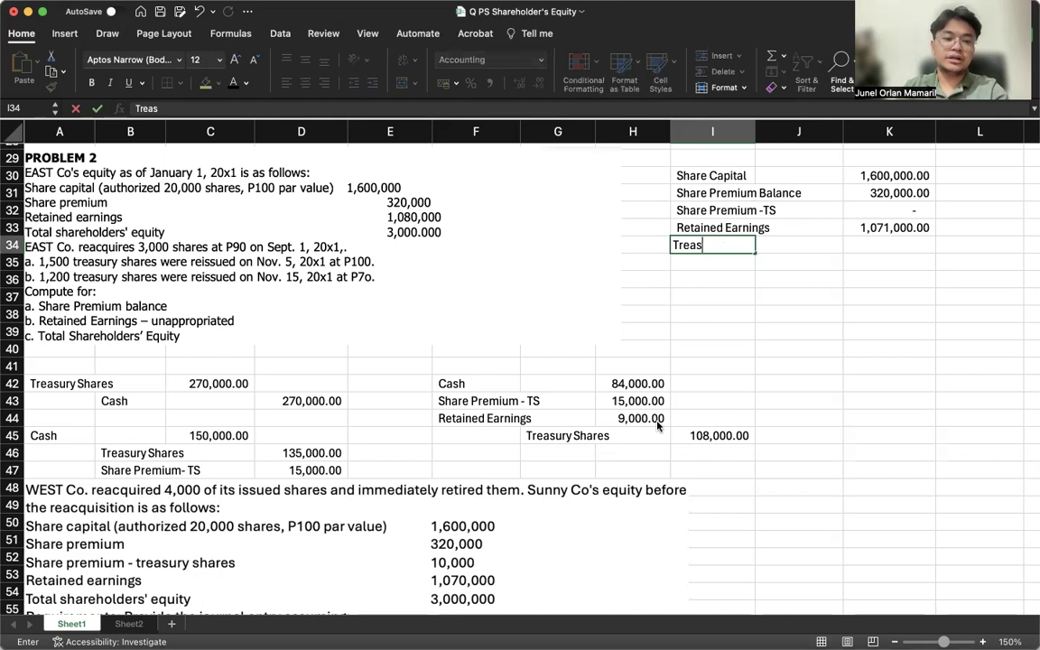
{"action": "key", "text": "BackSpace"}
{"action": "key", "text": "BackSpace"}
{"action": "key", "text": "BackSpace"}
{"action": "key", "text": "BackSpace"}
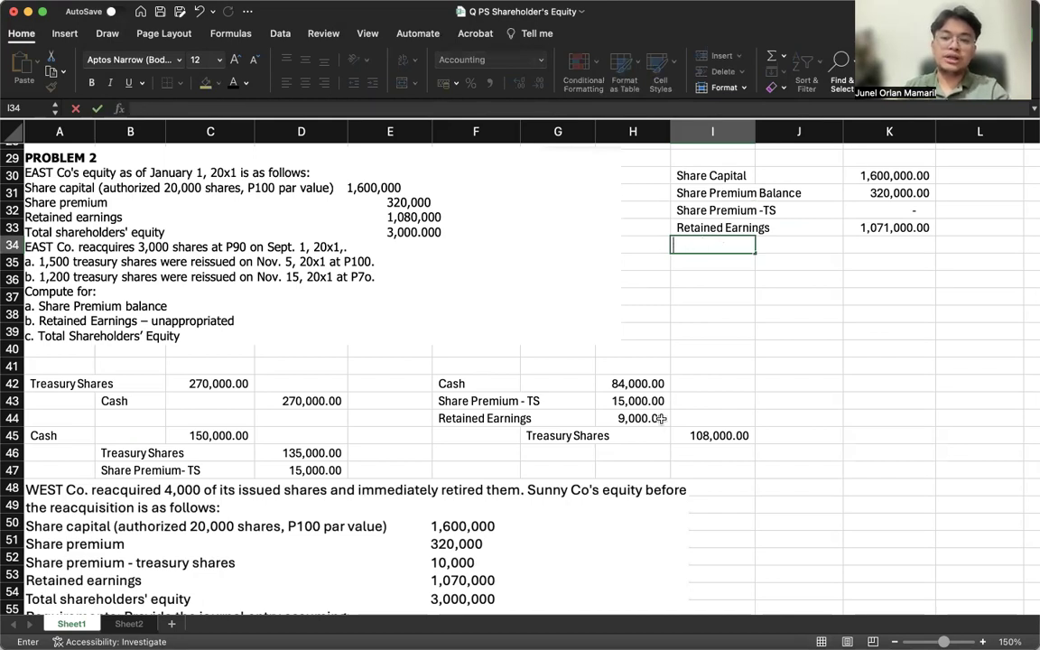
Step: Extend the label in I33 to Retained Earnings-unappropriated
{"action": "double_click", "coordinate": [747, 227]}
{"action": "type", "text": "-unappropriated"}
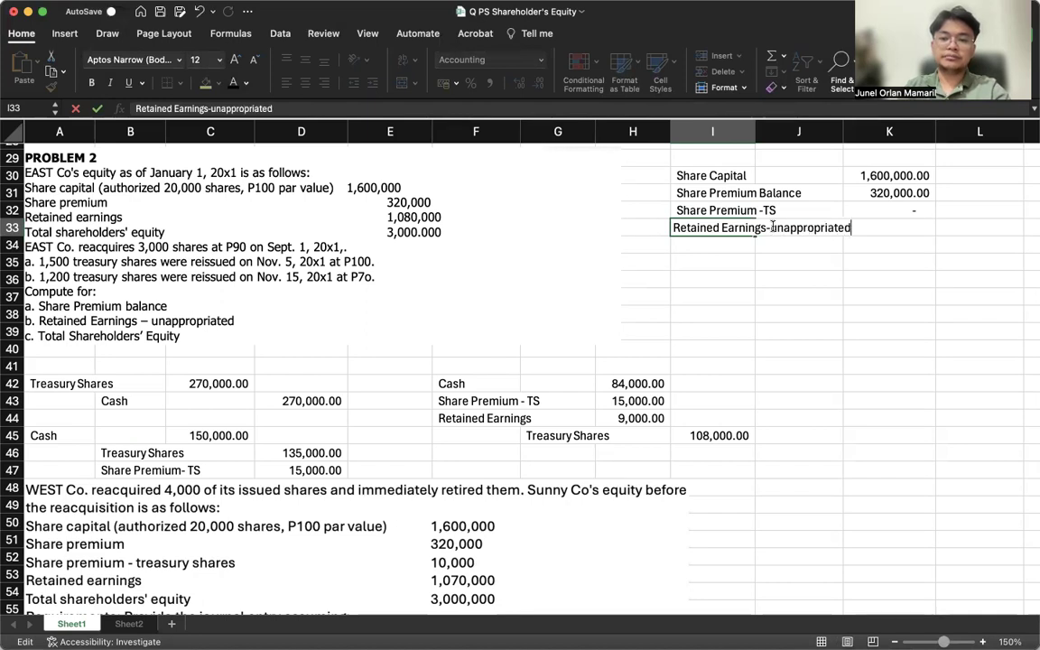
{"action": "key", "text": "Return"}
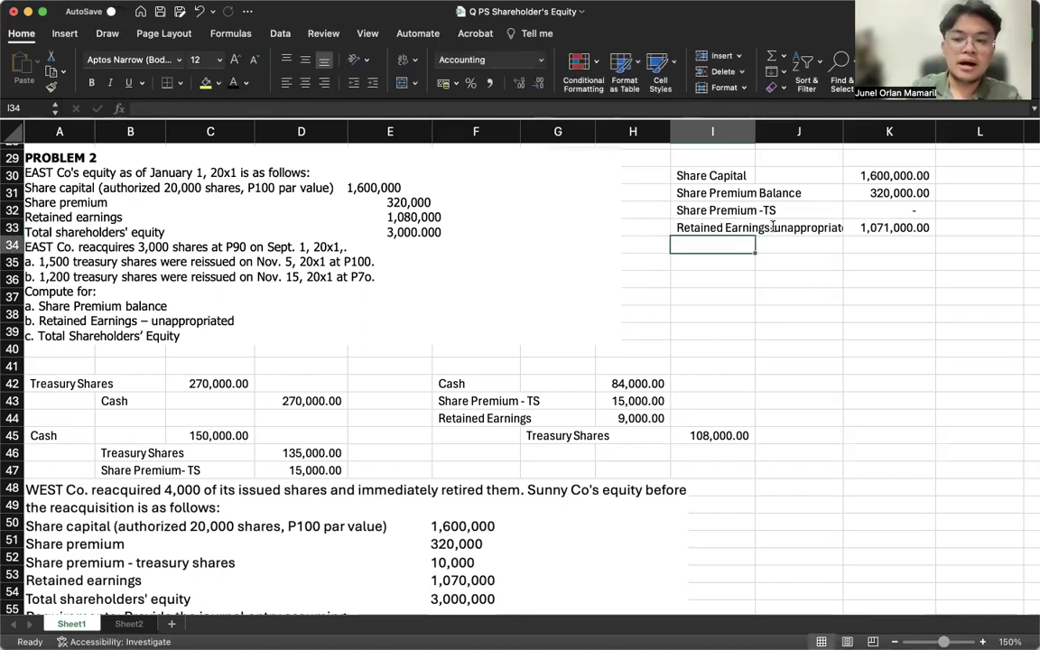
Step: Deduct the appropriation for treasury shares in K33 by extending its formula to =1080000-H44-(C42-I45)
{"action": "left_click", "coordinate": [858, 241]}
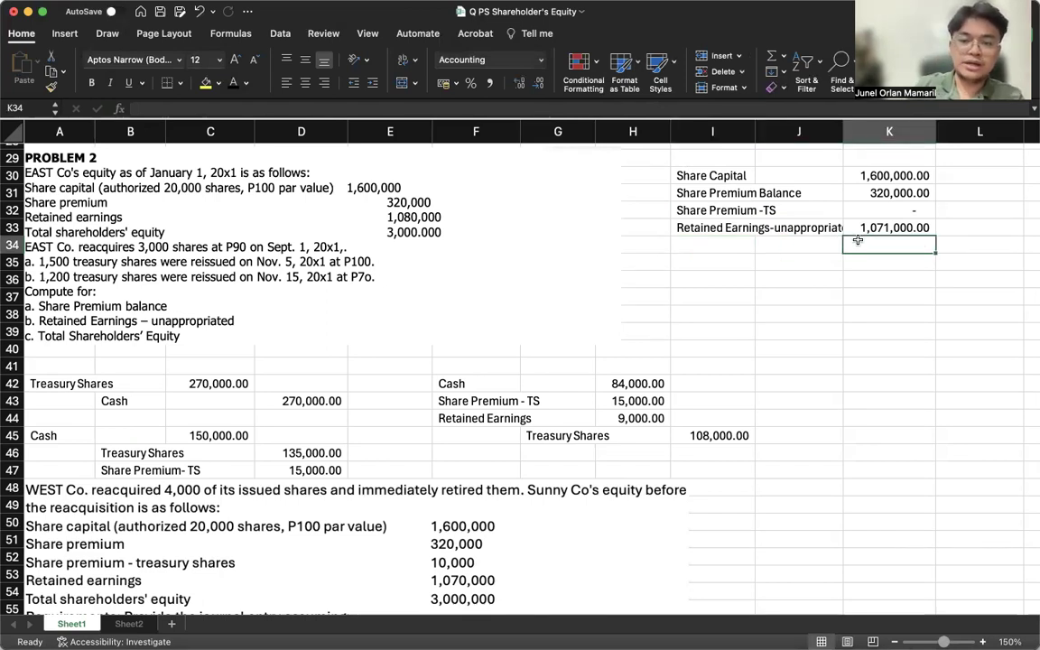
{"action": "key", "text": "Up"}
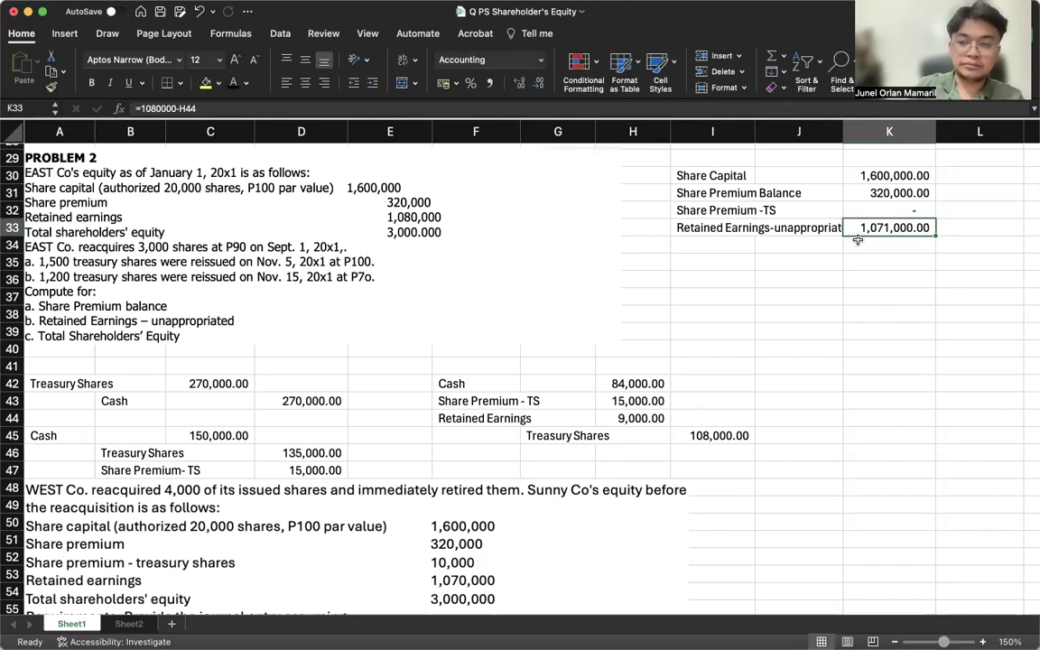
{"action": "double_click", "coordinate": [853, 225]}
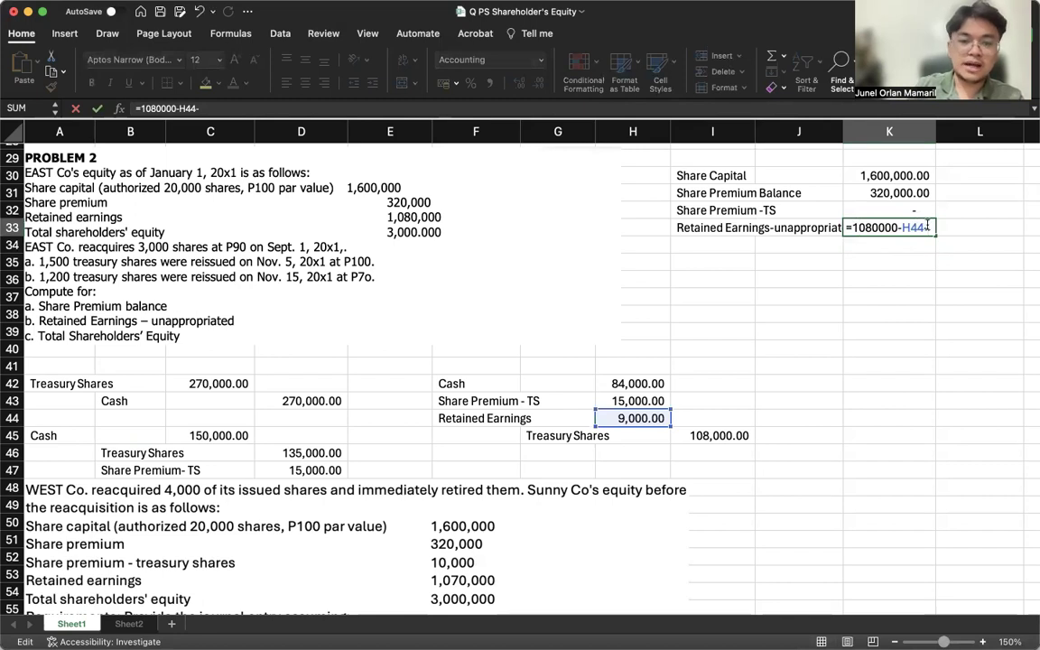
{"action": "type", "text": "-("}
{"action": "left_click", "coordinate": [221, 383]}
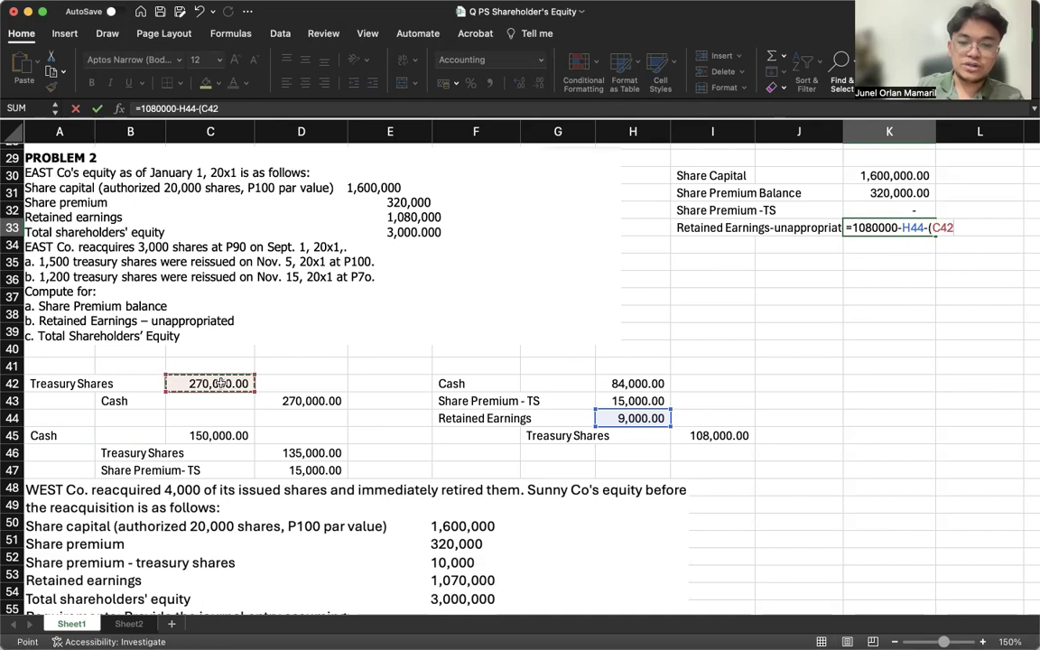
{"action": "type", "text": "-"}
{"action": "left_click", "coordinate": [692, 436]}
{"action": "type", "text": ")"}
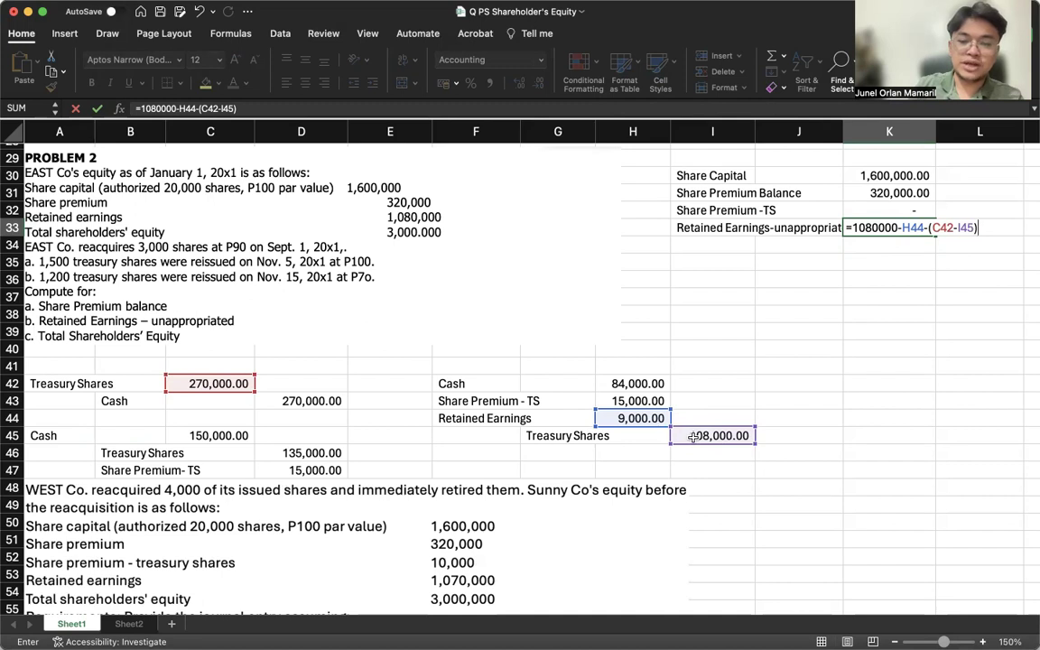
{"action": "key", "text": "Return"}
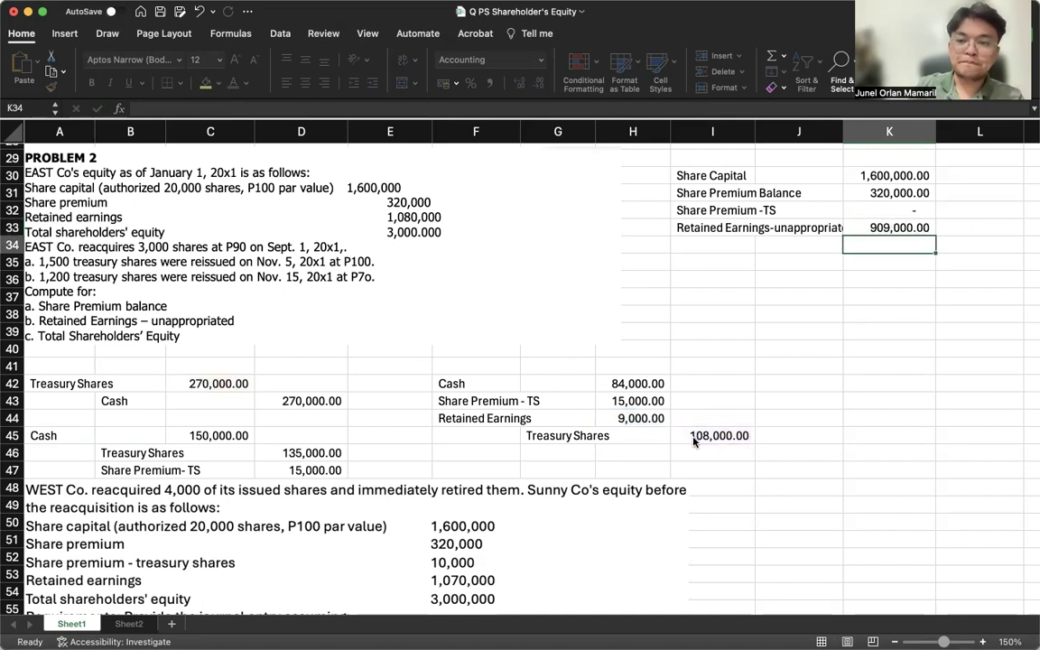
Step: Label I34 as Retained Earnings- appropriated
{"action": "key", "text": "Left"}
{"action": "key", "text": "Left"}
{"action": "type", "text": "Retained "}
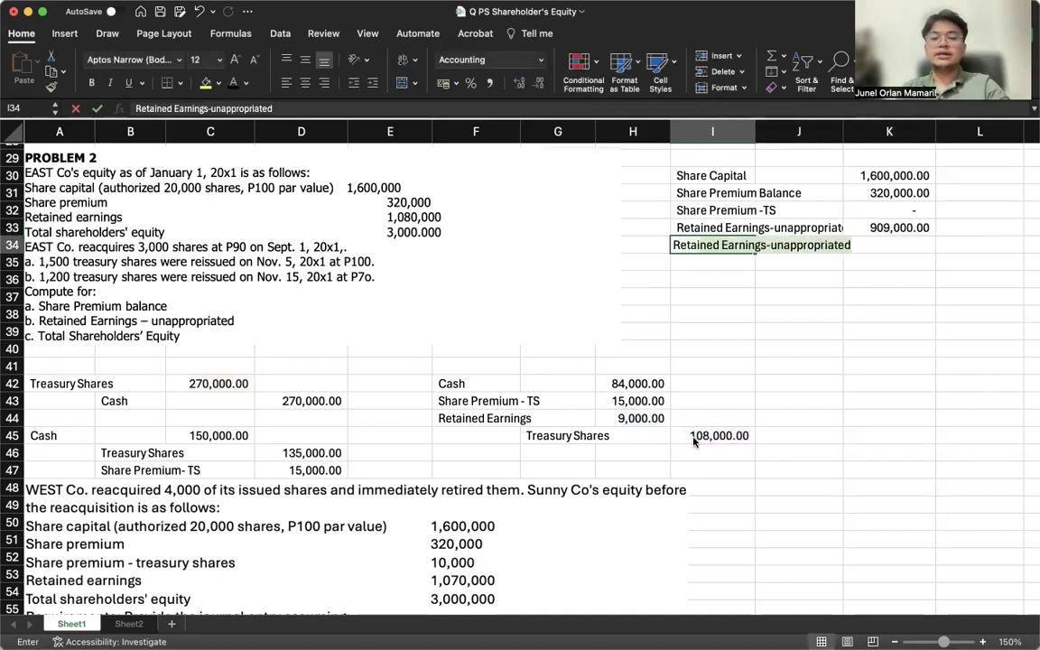
{"action": "type", "text": "Earnings"}
{"action": "key", "text": "BackSpace"}
{"action": "type", "text": "- appro"}
{"action": "type", "text": "pati"}
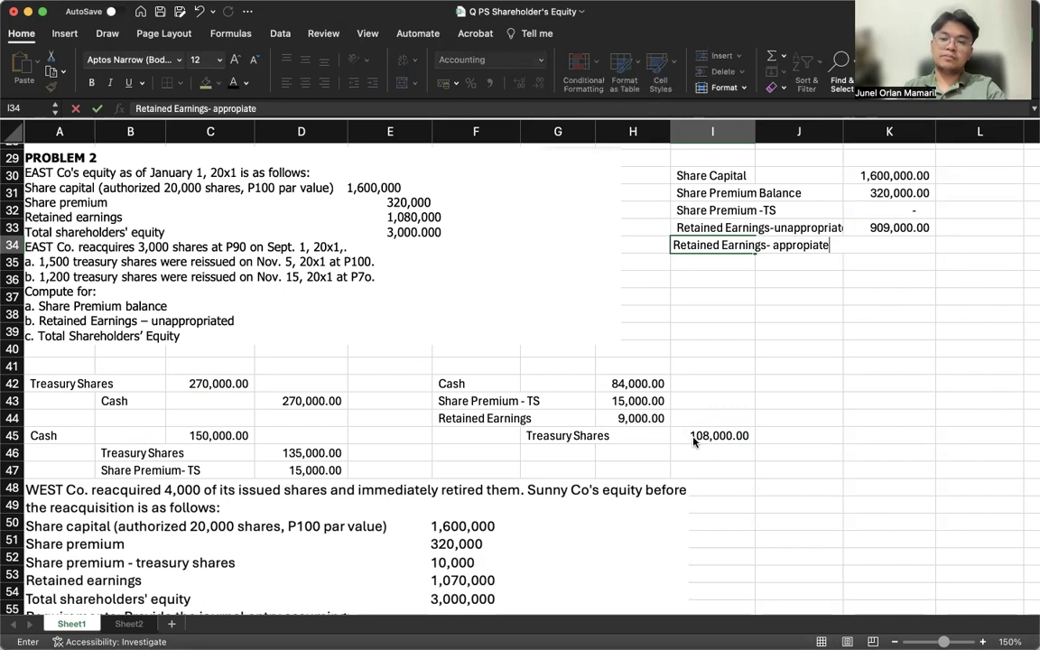
{"action": "key", "text": "BackSpace"}
{"action": "key", "text": "BackSpace"}
{"action": "key", "text": "BackSpace"}
{"action": "type", "text": "riated"}
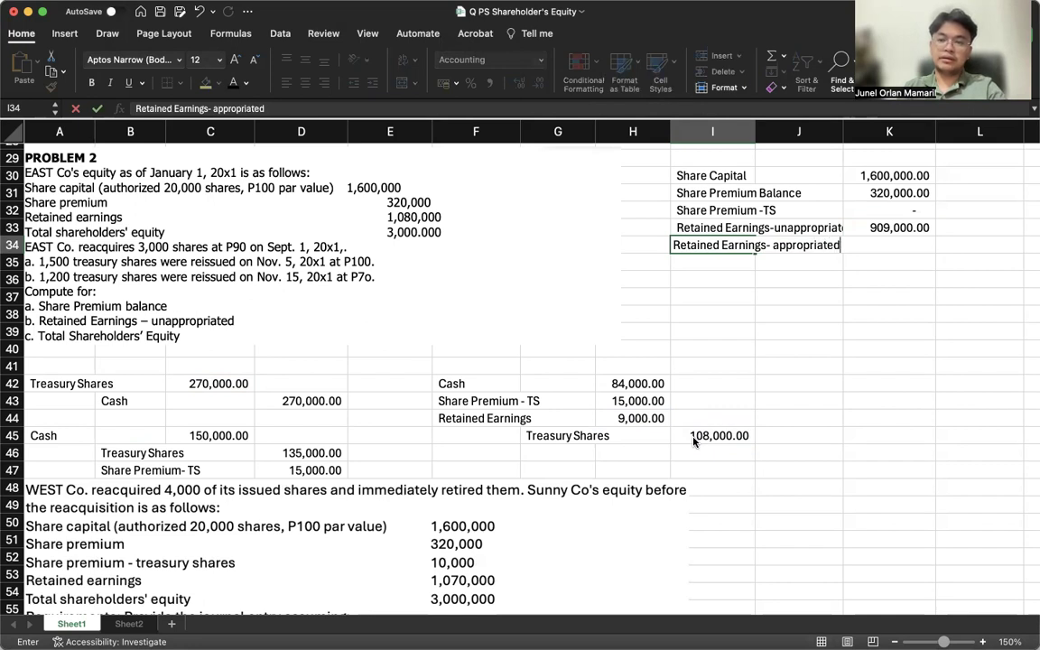
Step: Compute the appropriated retained earnings in K34 as =C42-I45
{"action": "key", "text": "Tab"}
{"action": "key", "text": "Tab"}
{"action": "type", "text": "="}
{"action": "left_click", "coordinate": [214, 379]}
{"action": "type", "text": "-"}
{"action": "left_click", "coordinate": [633, 435]}
{"action": "key", "text": "Return"}
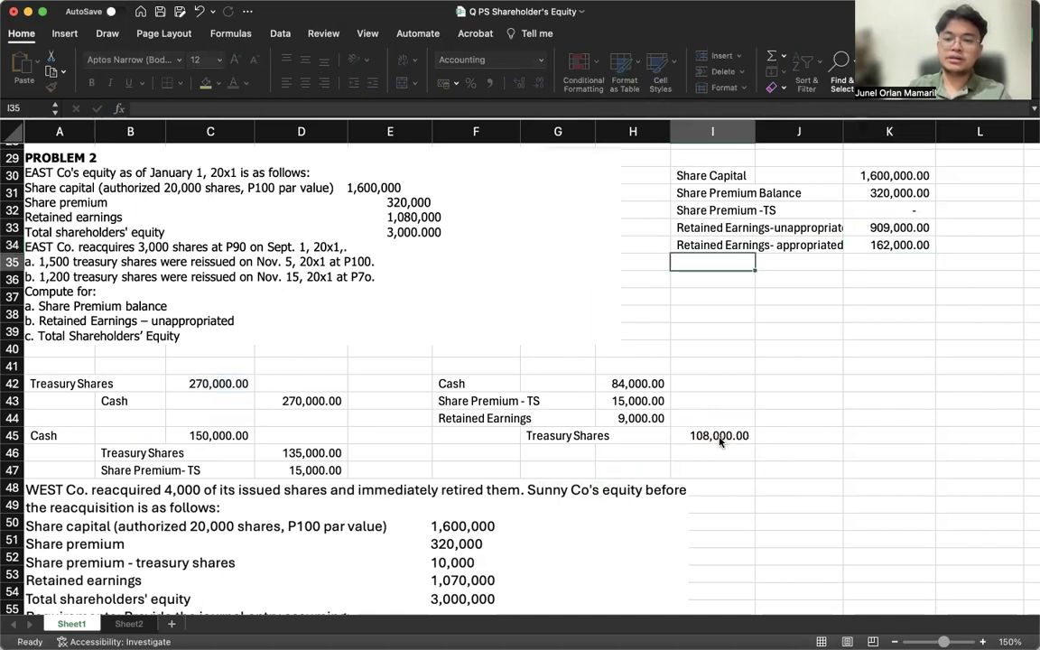
Step: Insert three blank rows above row 46, between the Cash debit and the Treasury Shares credit
{"action": "left_click", "coordinate": [18, 418]}
{"action": "left_click", "coordinate": [18, 435]}
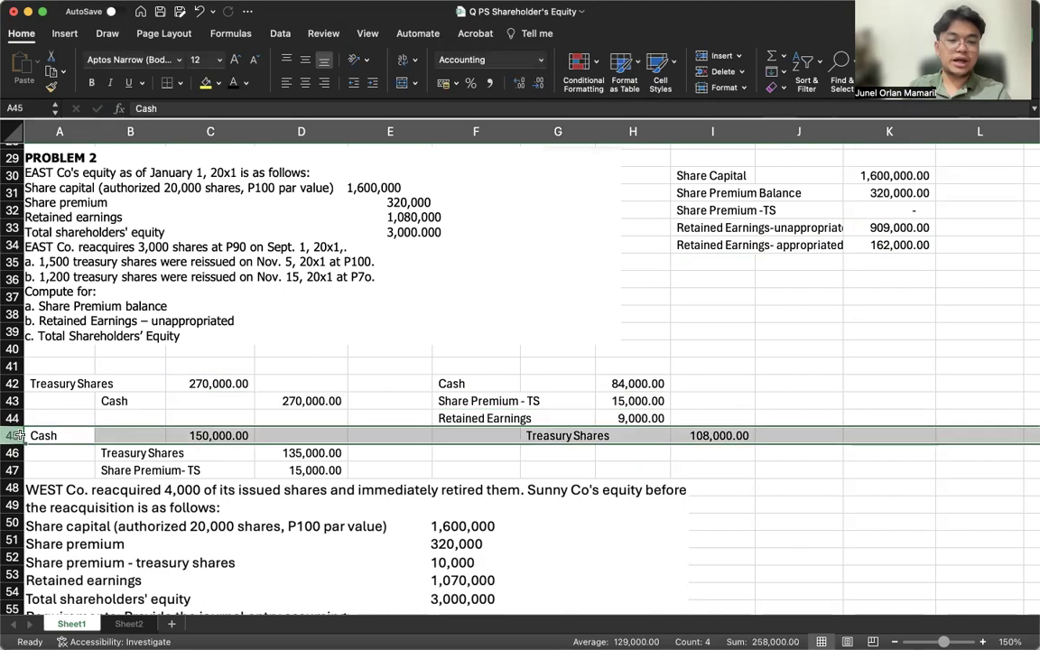
{"action": "left_click", "coordinate": [18, 453]}
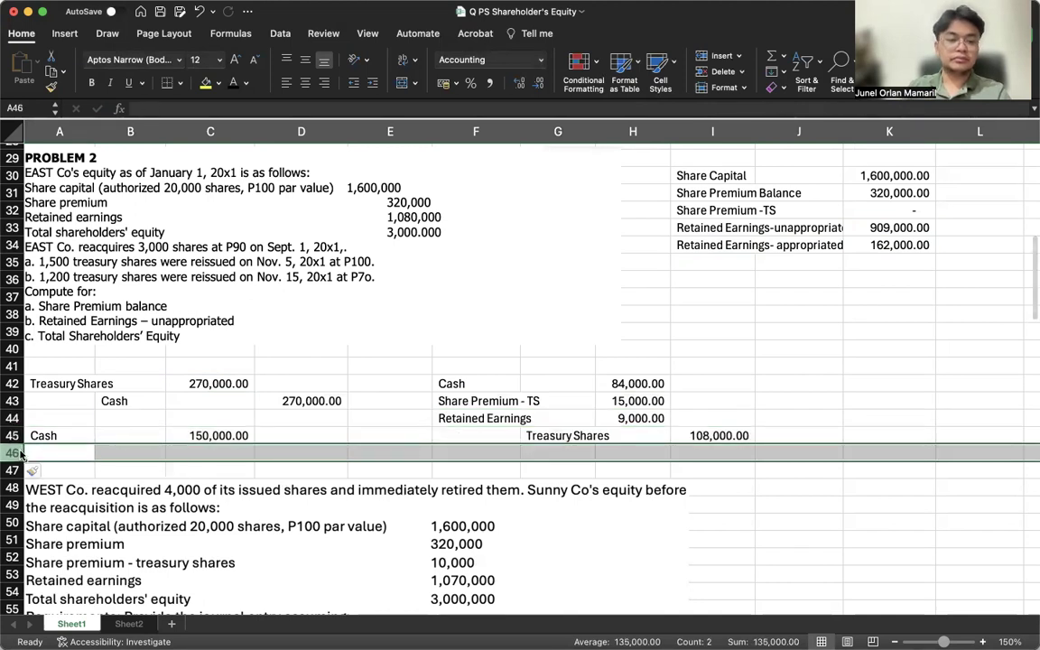
{"action": "key", "text": "ctrl+shift+equal"}
{"action": "key", "text": "ctrl+shift+equal"}
{"action": "key", "text": "ctrl+shift+equal"}
Step: Move the first reissuance's Cash debit line from A45:C45 down to row 48, directly above its credits
{"action": "scroll", "coordinate": [179, 379], "scroll_direction": "down", "scroll_amount": 2}
{"action": "left_click_drag", "start_coordinate": [40, 400], "coordinate": [190, 404]}
{"action": "key", "text": "super+x"}
{"action": "left_click", "coordinate": [82, 455]}
{"action": "key", "text": "Return"}
Step: Label the appropriation entry with Retained earnings - unappropriated in A45 and Retained earnings- appropriated in B46
{"action": "left_click", "coordinate": [78, 407]}
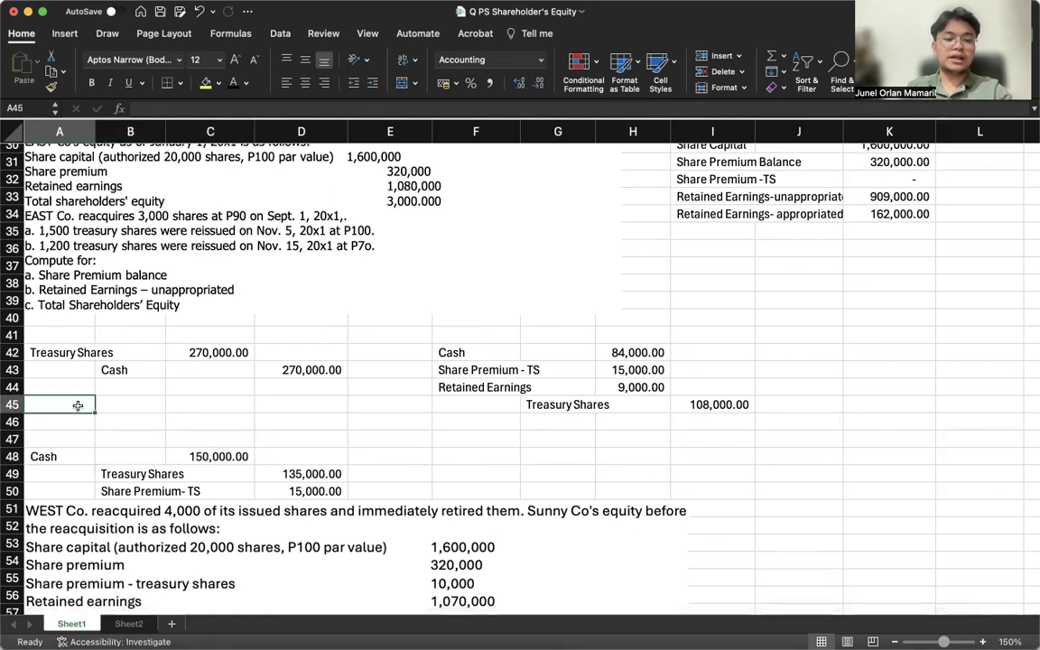
{"action": "type", "text": "Retained earnings - unappropriated"}
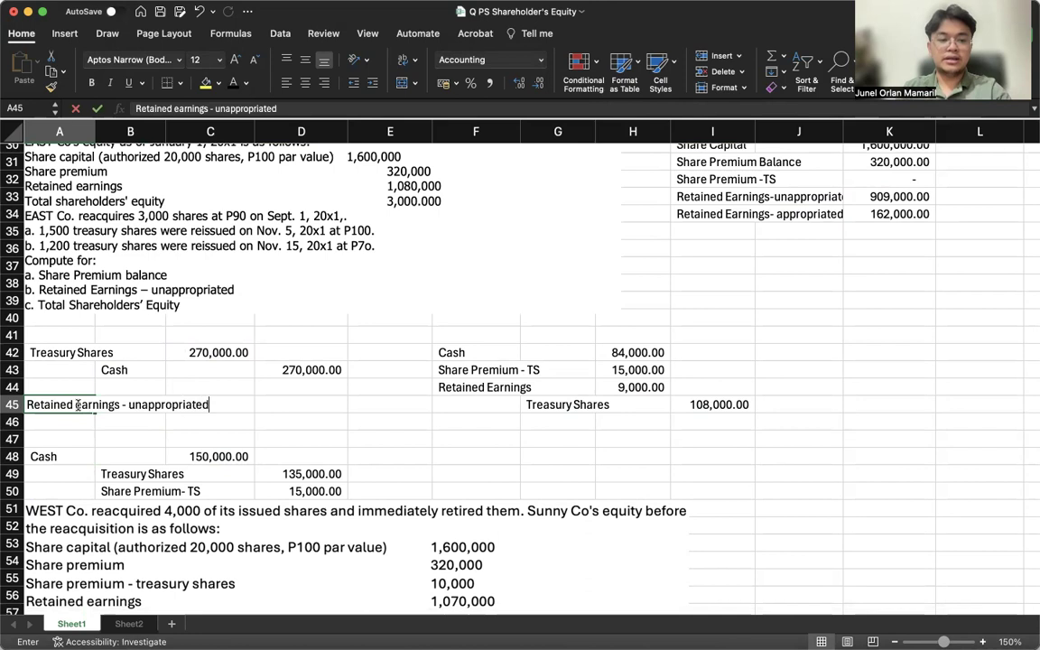
{"action": "key", "text": "Return"}
{"action": "type", "text": "Retai"}
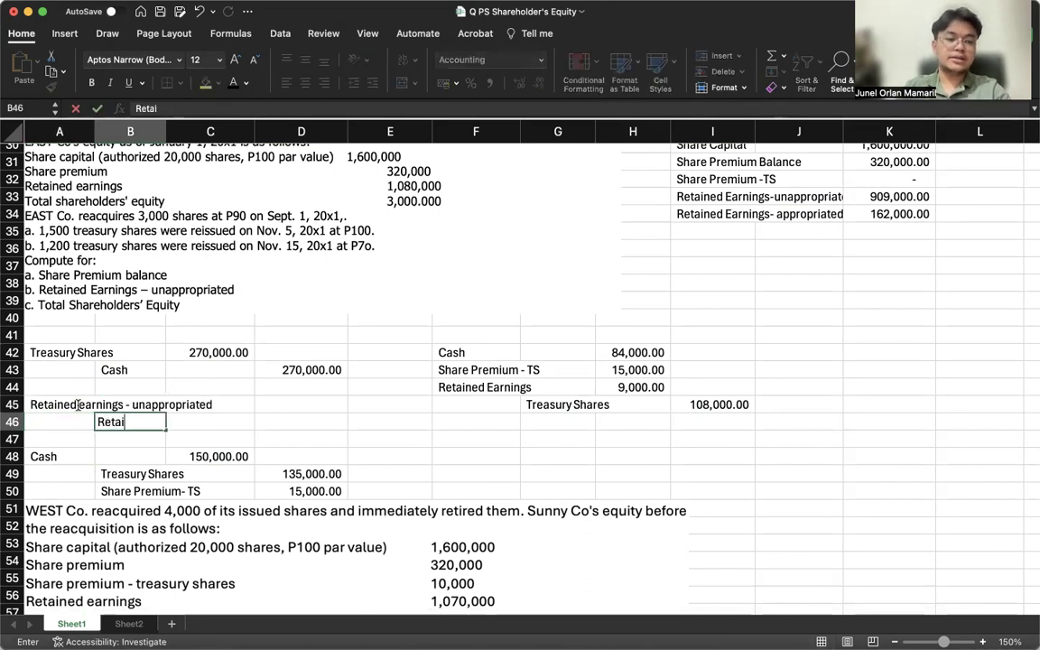
{"action": "type", "text": "ned earnings- appropriated"}
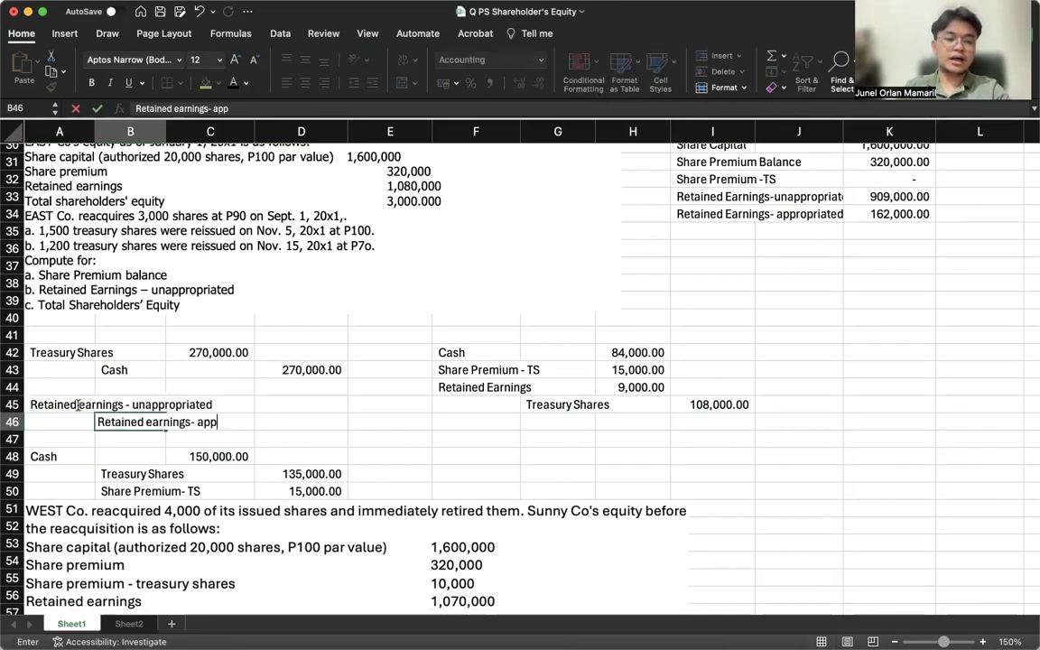
{"action": "key", "text": "Return"}
Step: Set the unappropriated retained earnings debit in C45 to the treasury shares cost, =C42
{"action": "key", "text": "Right"}
{"action": "key", "text": "Right"}
{"action": "key", "text": "Up"}
{"action": "key", "text": "Up"}
{"action": "key", "text": "Left"}
{"action": "type", "text": "="}
{"action": "key", "text": "Right"}
{"action": "key", "text": "Right"}
{"action": "key", "text": "Right"}
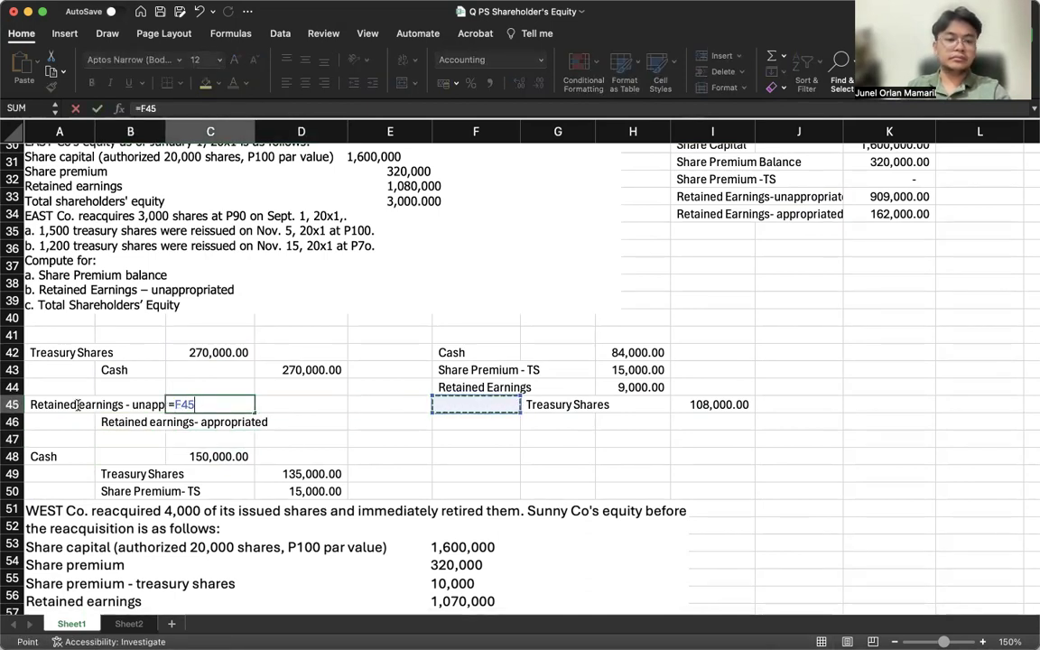
{"action": "key", "text": "Up"}
{"action": "key", "text": "Up"}
{"action": "key", "text": "Left"}
{"action": "key", "text": "Left"}
{"action": "key", "text": "Left"}
{"action": "key", "text": "Up"}
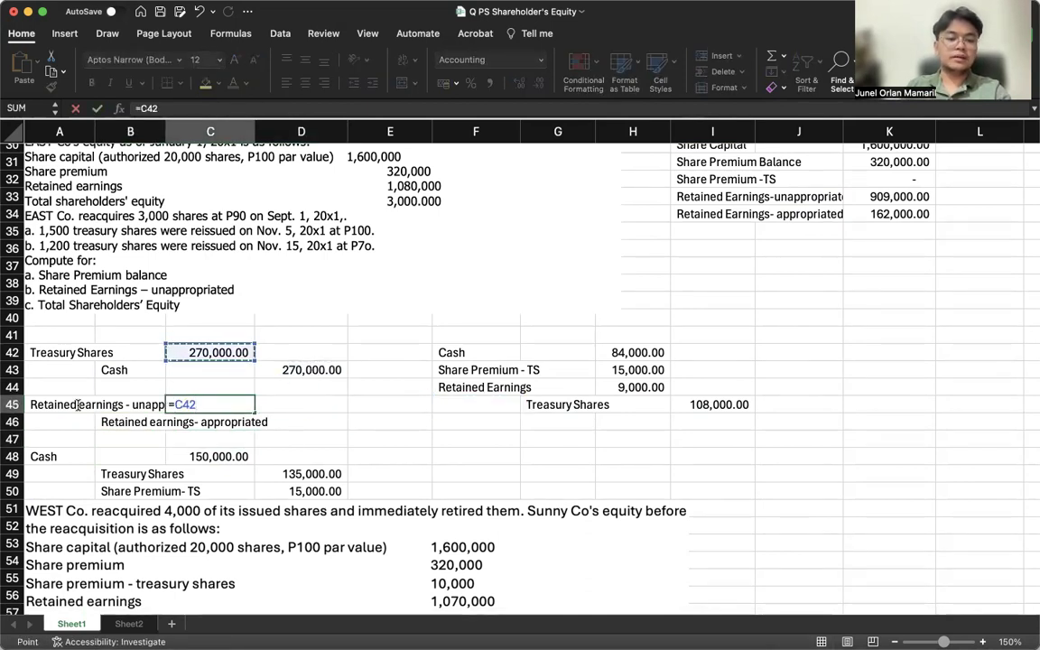
{"action": "key", "text": "Return"}
Step: Set the appropriated retained earnings credit in D46 equal to its debit, =C45
{"action": "key", "text": "Right"}
{"action": "type", "text": "="}
{"action": "key", "text": "Left"}
{"action": "key", "text": "Up"}
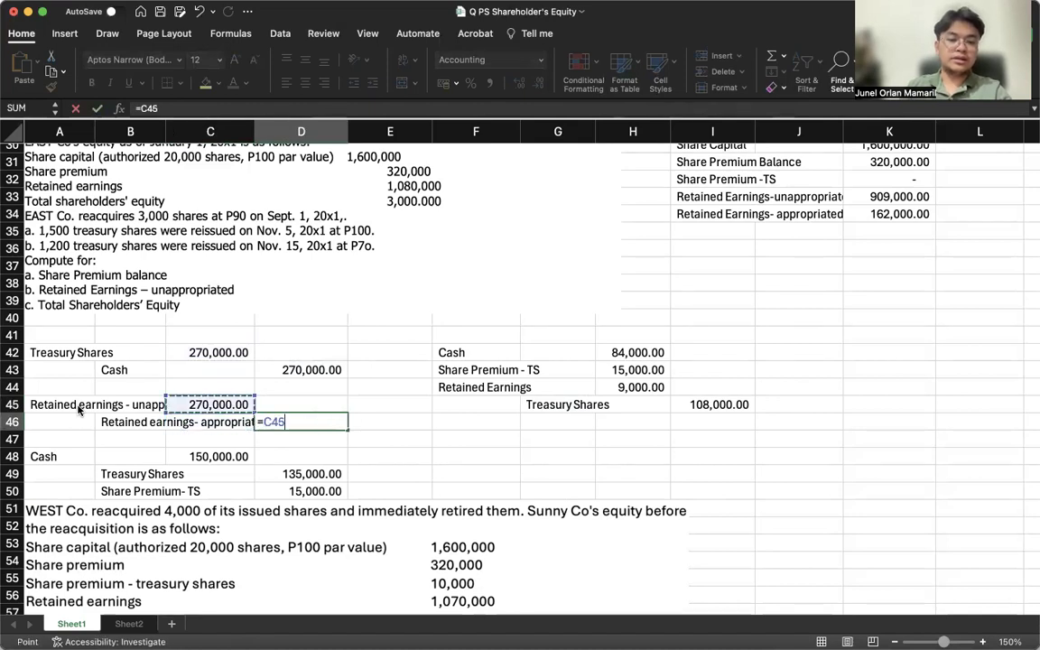
{"action": "key", "text": "Return"}
Step: Copy the labels for the reversal entry: Retained earnings- appropriated into F47 and Retained earnings - unappropriated into G48
{"action": "left_click", "coordinate": [79, 409]}
{"action": "left_click", "coordinate": [107, 421]}
{"action": "key", "text": "super+c"}
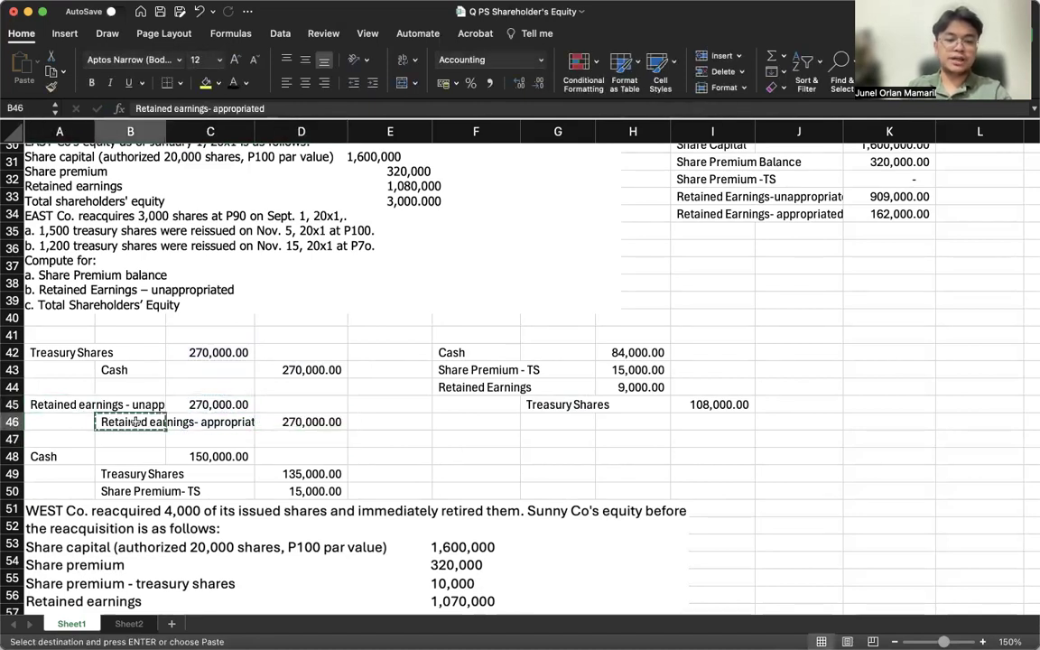
{"action": "left_click", "coordinate": [480, 437]}
{"action": "key", "text": "super+v"}
{"action": "left_click", "coordinate": [81, 405]}
{"action": "key", "text": "super+c"}
{"action": "left_click", "coordinate": [557, 456]}
{"action": "key", "text": "super+v"}
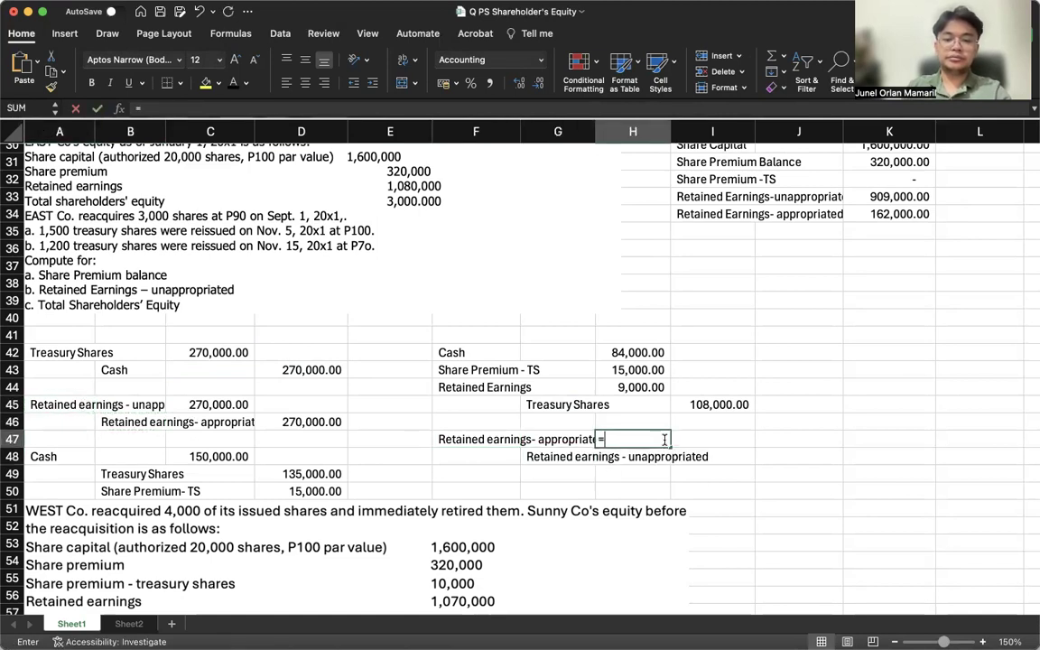
Step: Set the reversal entry's debit in H47 to the second reissuance's Treasury Shares credit, =I45
{"action": "type", "text": "="}
{"action": "key", "text": "Up"}
{"action": "key", "text": "Up"}
{"action": "key", "text": "Right"}
{"action": "key", "text": "Return"}
Step: Set the reversal entry's credit in I48 equal to its debit, =H47
{"action": "key", "text": "Right"}
{"action": "type", "text": "="}
{"action": "key", "text": "Up"}
{"action": "key", "text": "Left"}
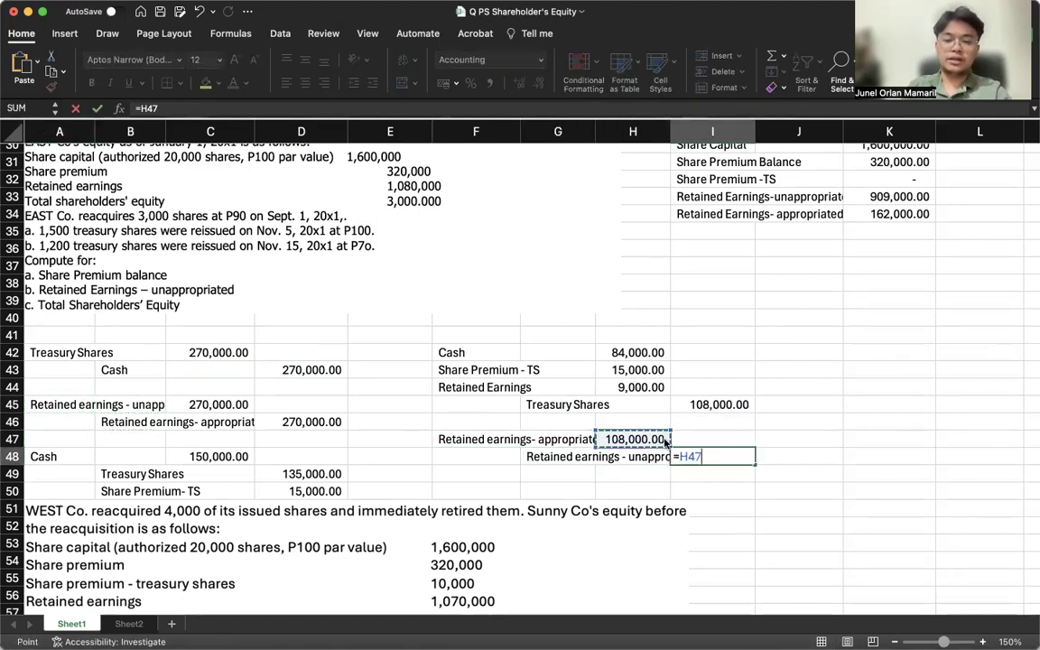
{"action": "key", "text": "Return"}
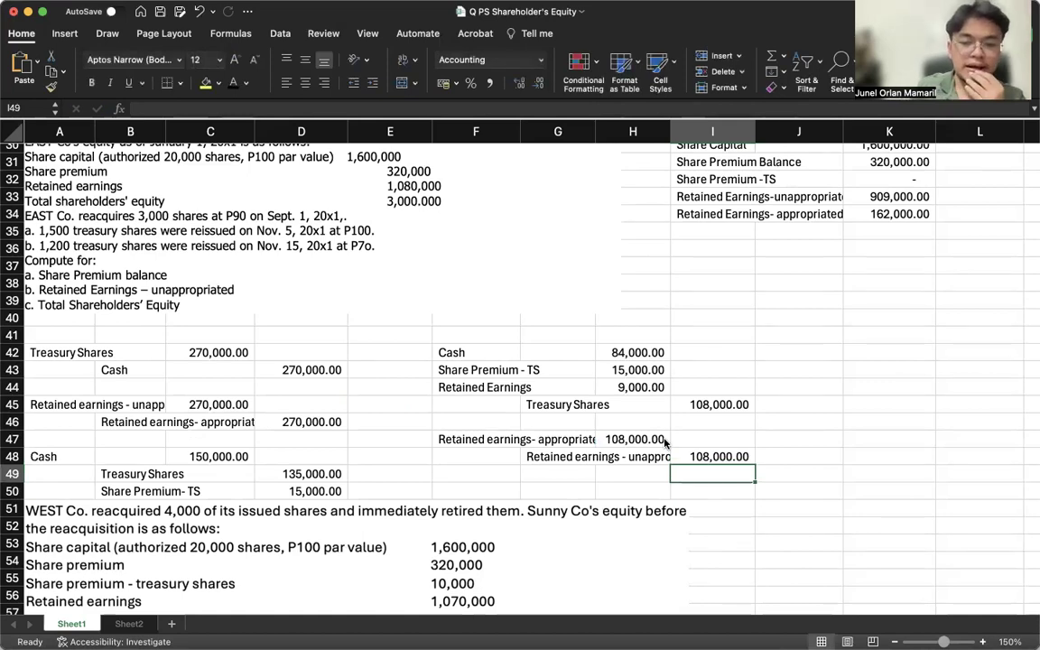
Step: Check the remaining appropriation in E46 with the formula =D46-H47
{"action": "scroll", "coordinate": [665, 441], "scroll_direction": "up", "scroll_amount": 1}
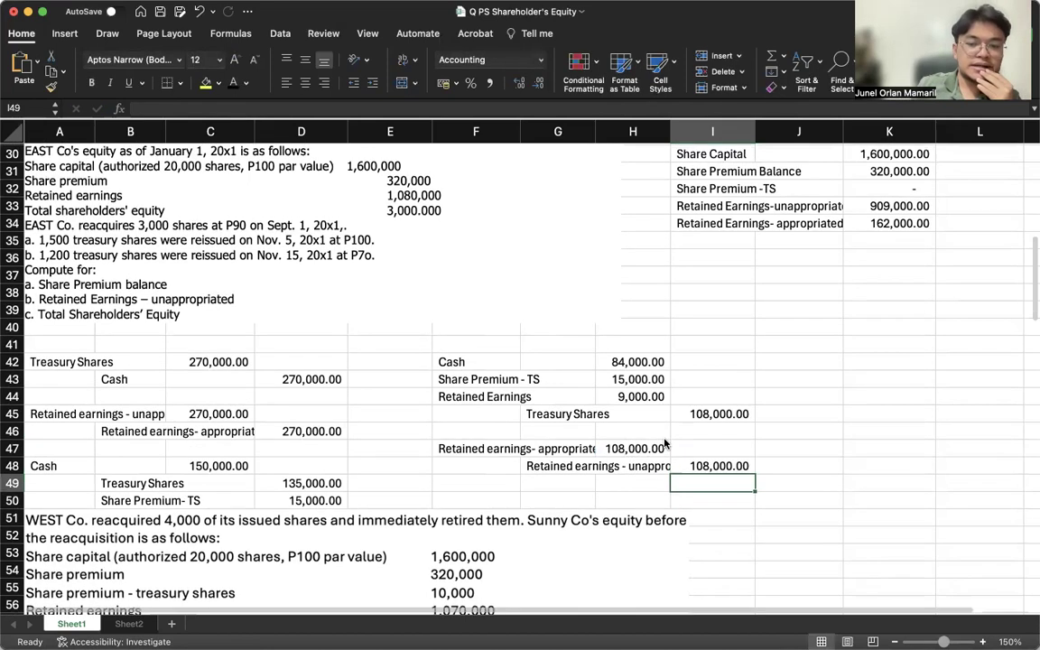
{"action": "left_click", "coordinate": [383, 430]}
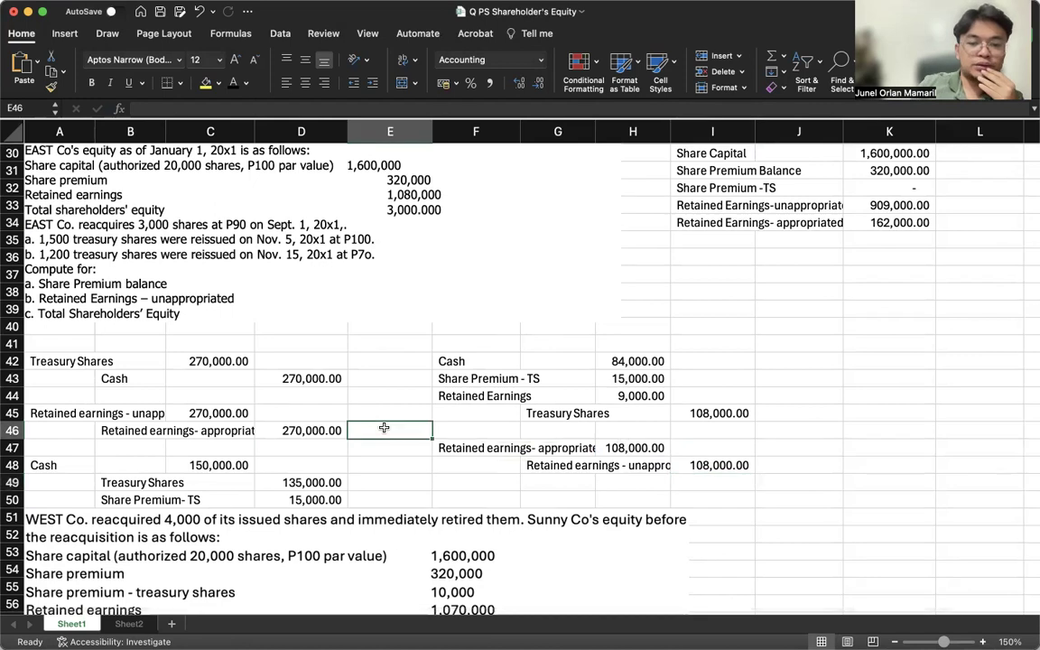
{"action": "type", "text": "="}
{"action": "key", "text": "Left"}
{"action": "type", "text": "-"}
{"action": "left_click", "coordinate": [607, 446]}
{"action": "key", "text": "Return"}
Step: Add the explanatory note (1.08M - 9k - 162k app) in L33 beside the unappropriated retained earnings
{"action": "scroll", "coordinate": [687, 360], "scroll_direction": "up", "scroll_amount": 1}
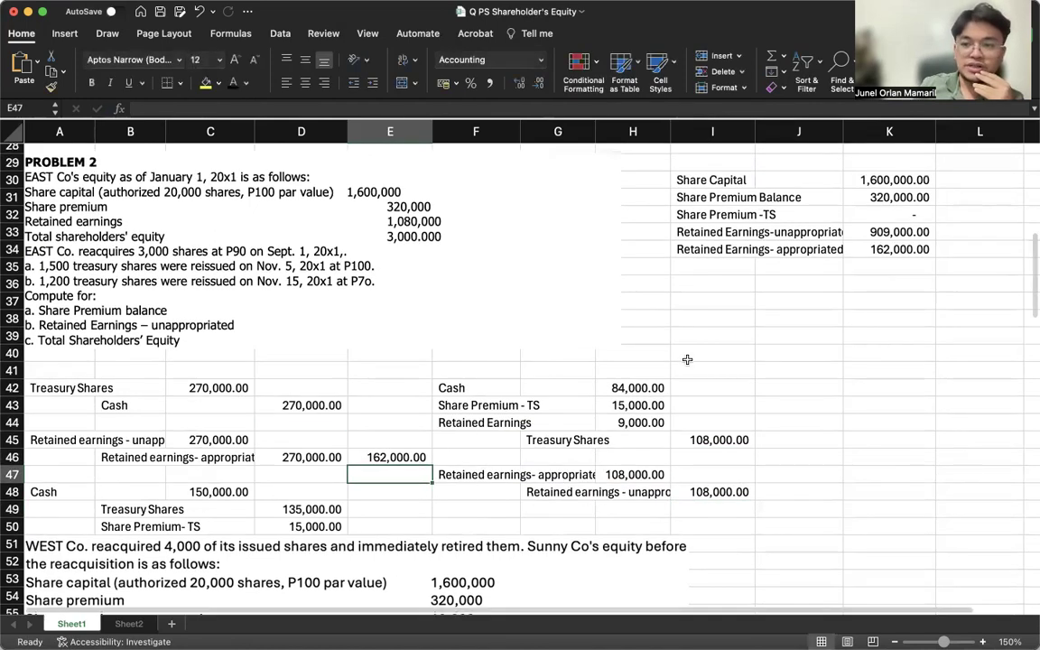
{"action": "left_click", "coordinate": [890, 250]}
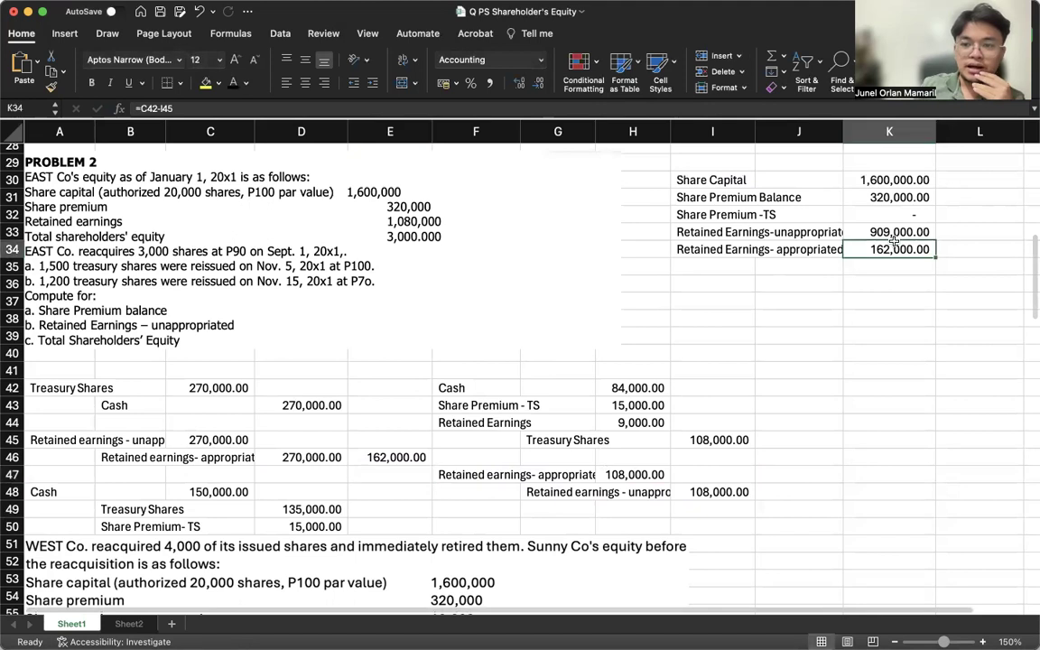
{"action": "left_click", "coordinate": [942, 234]}
{"action": "type", "text": "(1.08M -"}
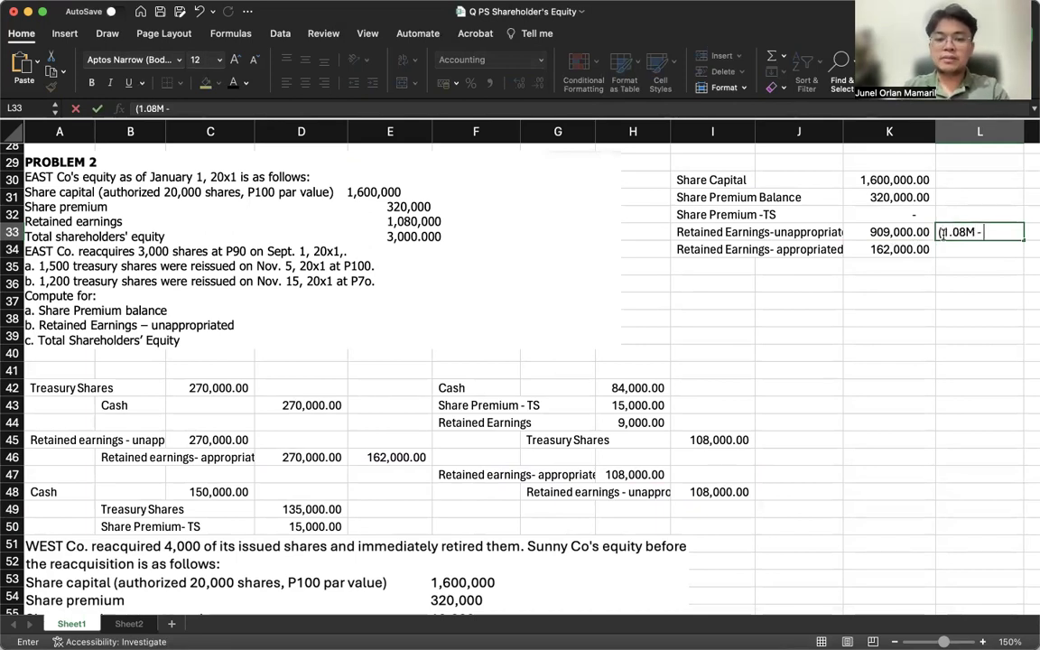
{"action": "type", "text": "9k"}
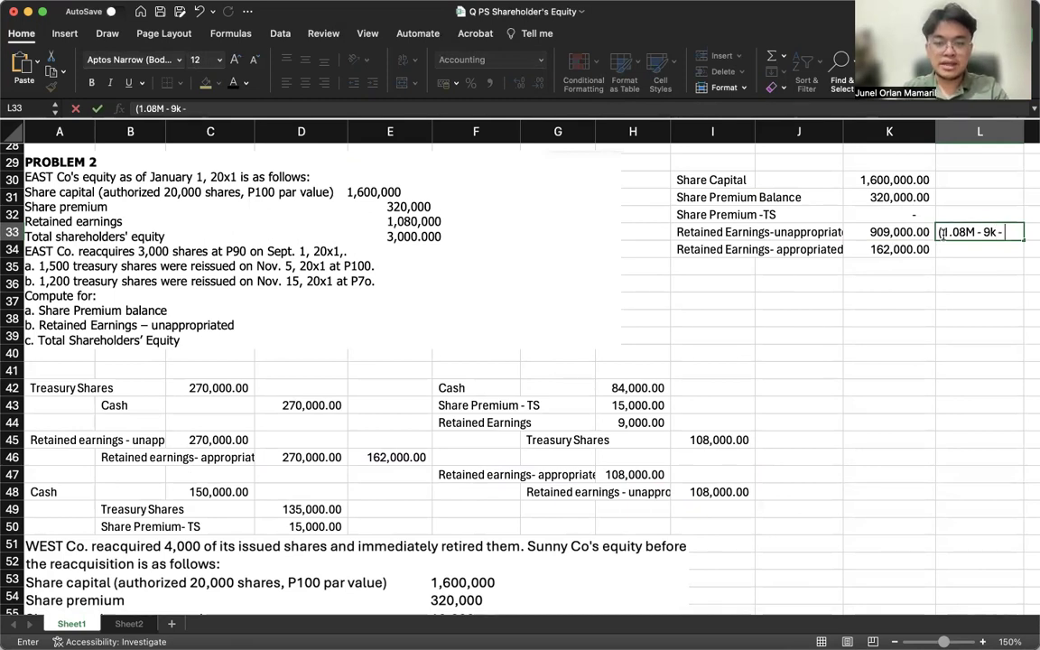
{"action": "type", "text": " - 162k app"}
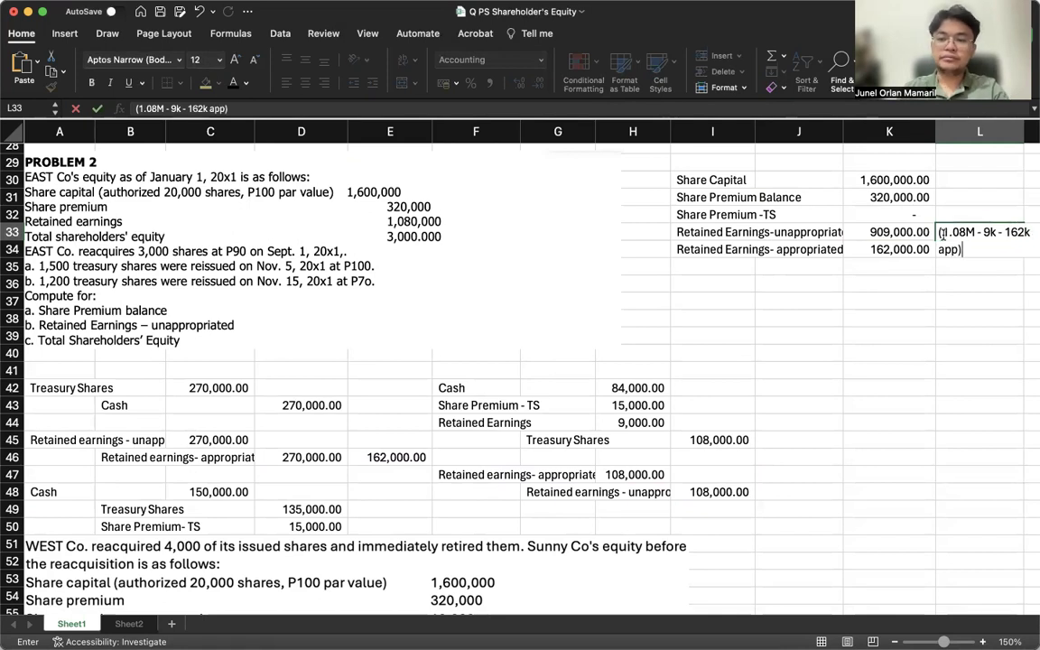
{"action": "key", "text": "Return"}
Step: Add a Treasury Shares line label in I35 below the appropriated retained earnings
{"action": "left_click", "coordinate": [884, 260]}
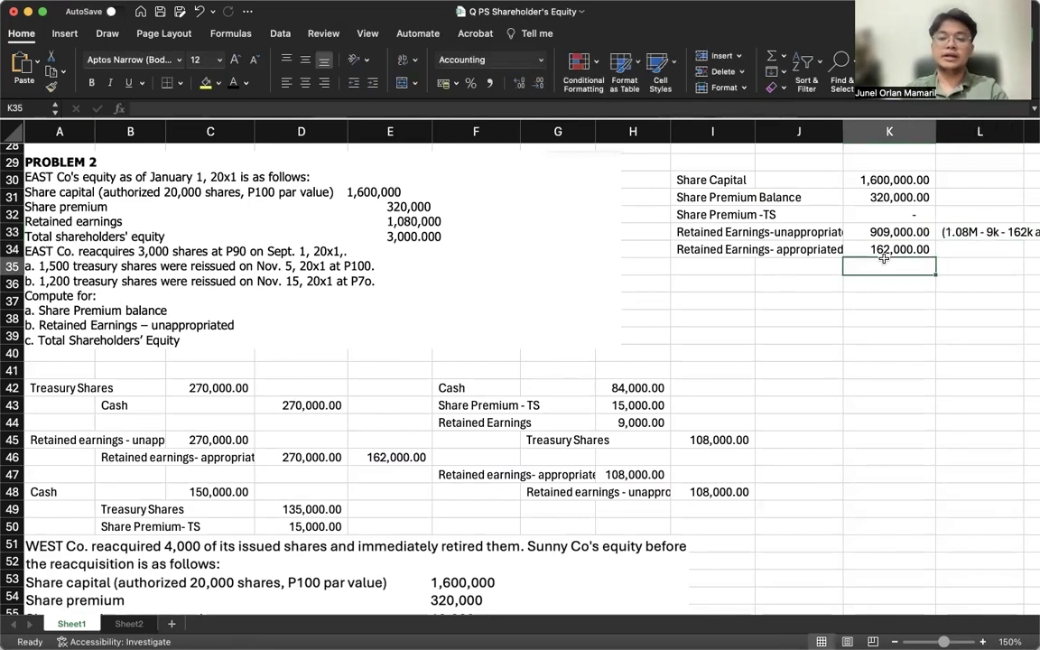
{"action": "left_click", "coordinate": [879, 252]}
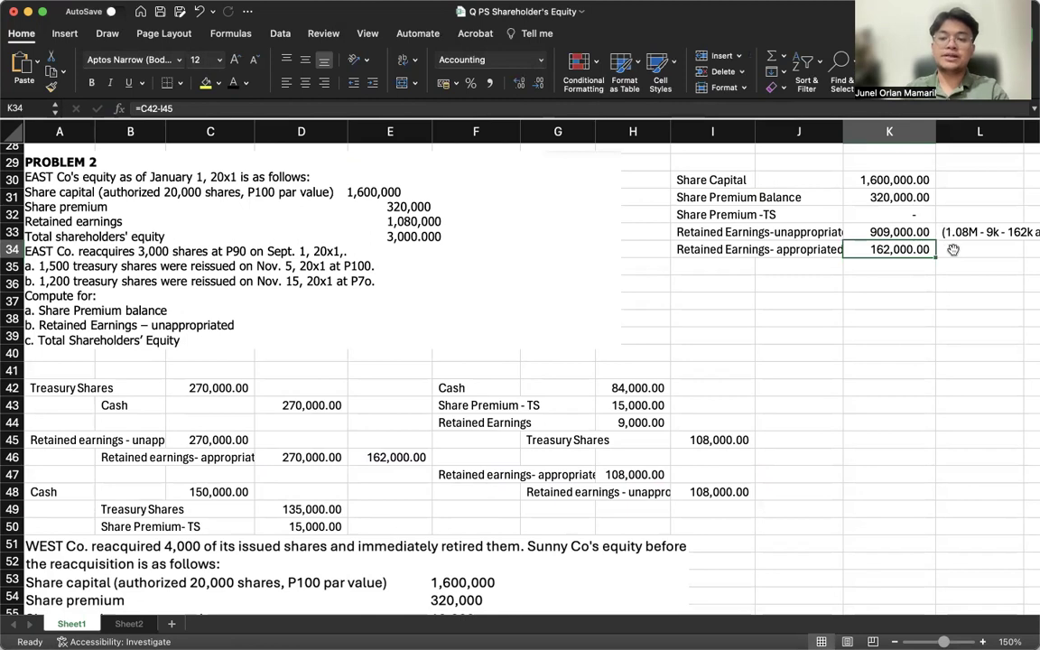
{"action": "left_click", "coordinate": [710, 268]}
{"action": "type", "text": "Treasury Shares"}
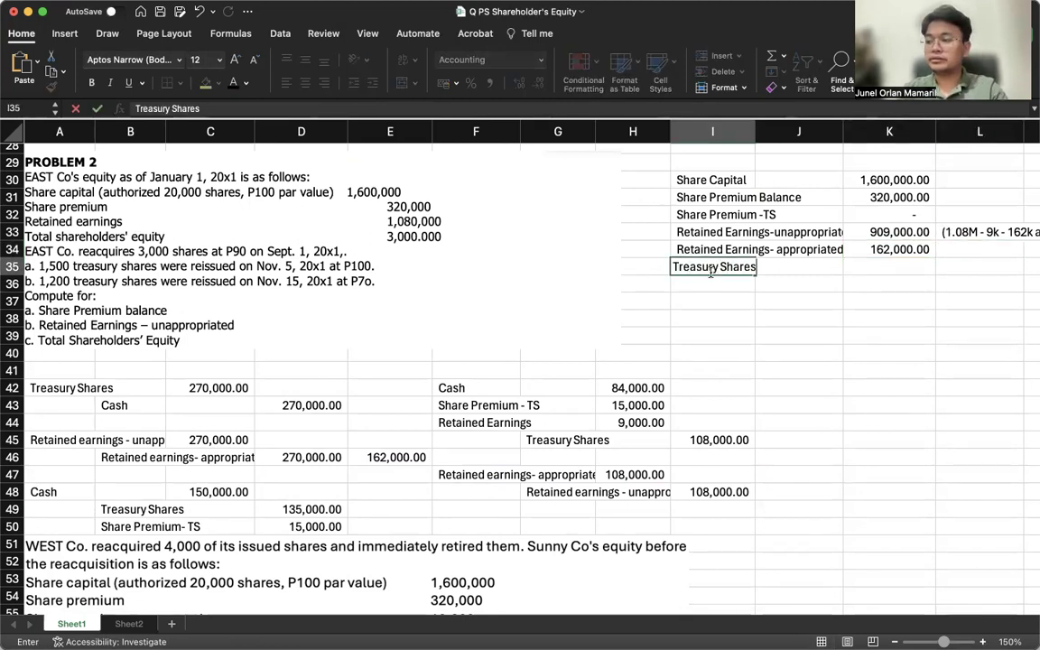
{"action": "key", "text": "Tab"}
{"action": "key", "text": "Tab"}
{"action": "type", "text": "="}
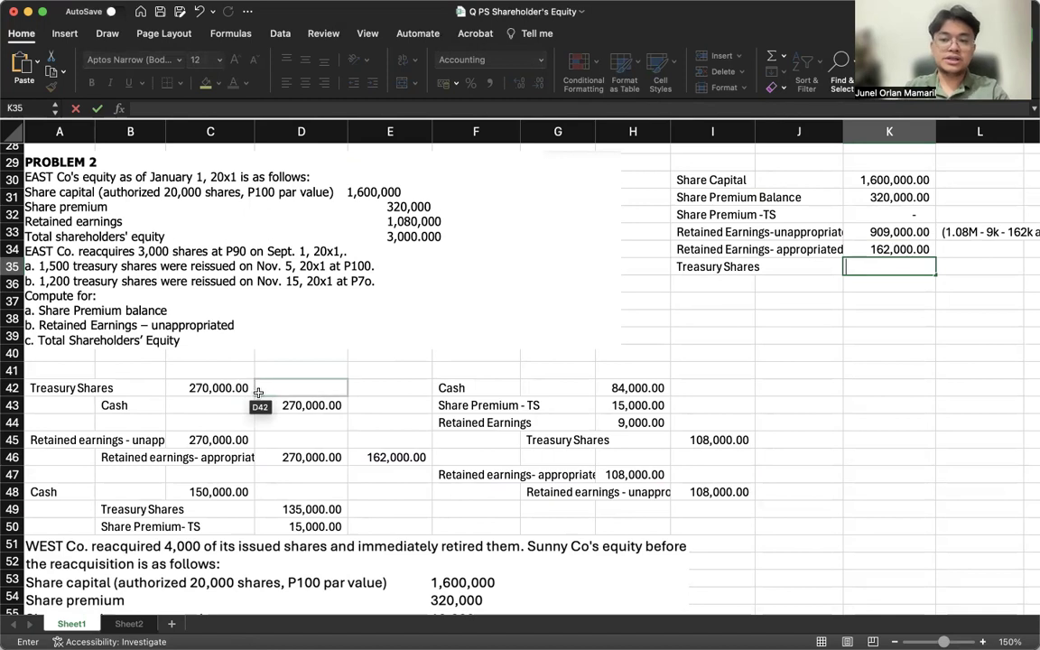
{"action": "key", "text": "Escape"}
Step: Correct the appropriated retained earnings in K34 to =C42-I45-D49, deducting the first reissuance as well
{"action": "left_click", "coordinate": [713, 284]}
{"action": "left_click", "coordinate": [903, 250]}
{"action": "type", "text": "=C42-I45"}
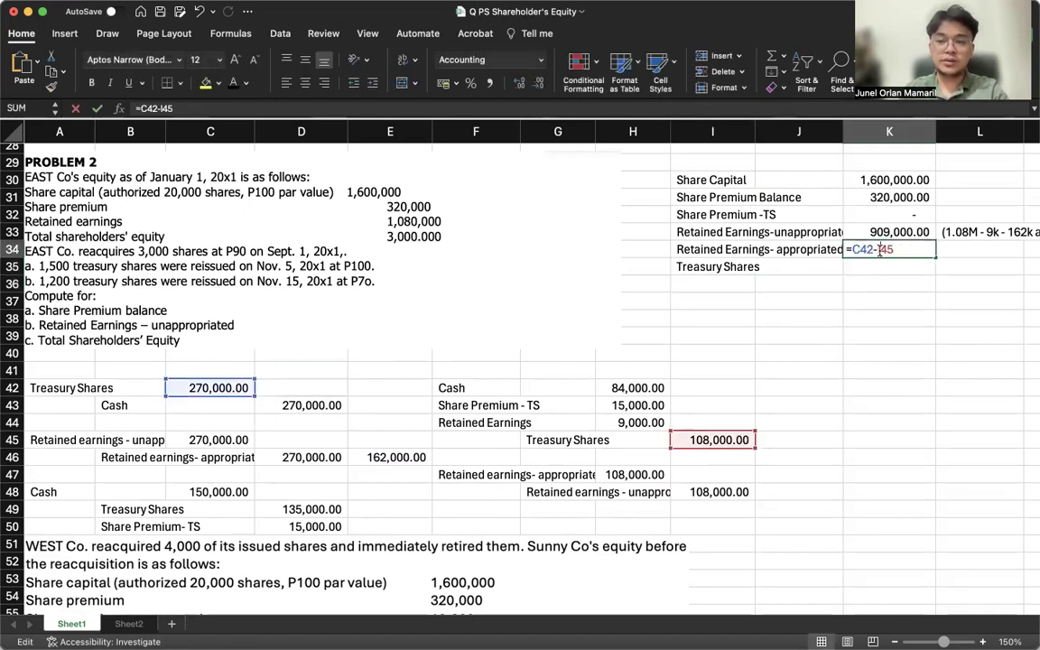
{"action": "type", "text": "-"}
{"action": "left_click", "coordinate": [335, 509]}
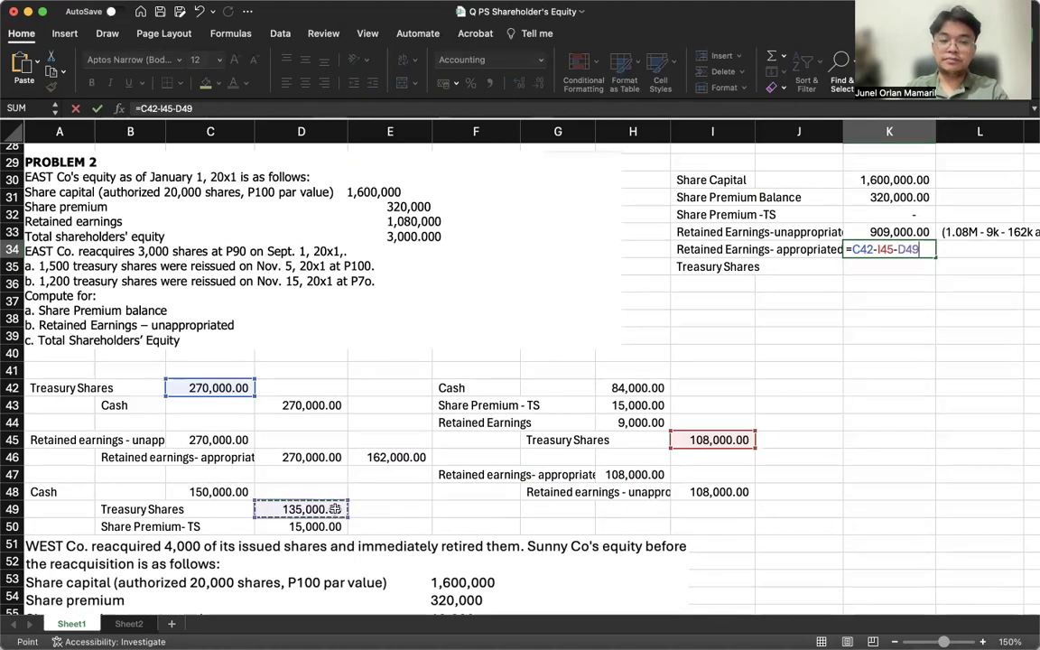
{"action": "key", "text": "Return"}
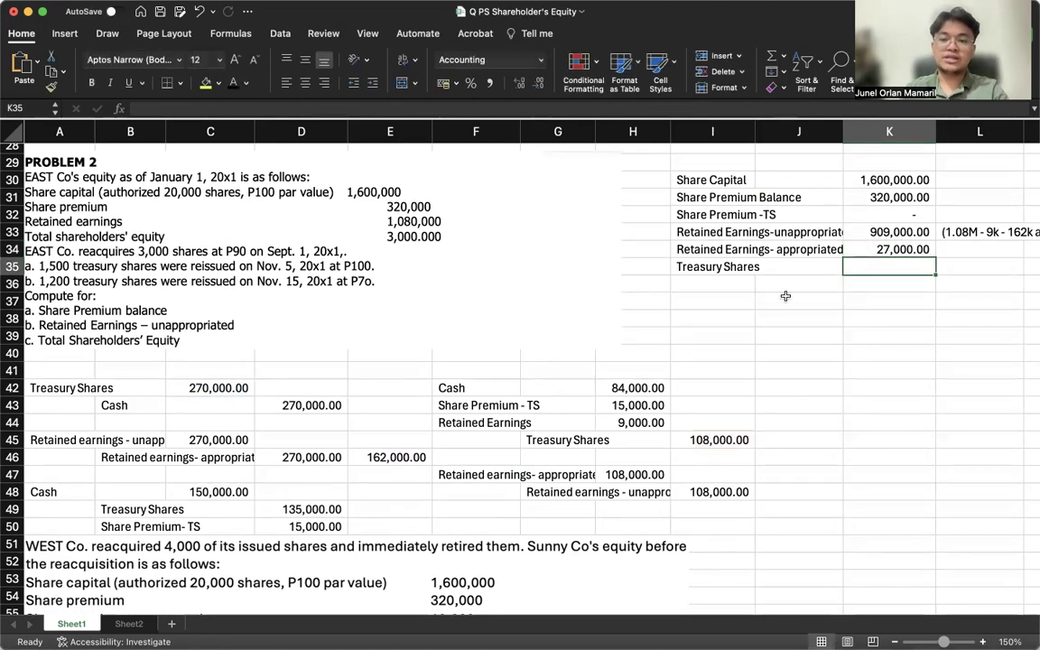
Step: Extend the reversal debit in H47 to =I45+D49 and clear the check amount in E46
{"action": "double_click", "coordinate": [641, 474]}
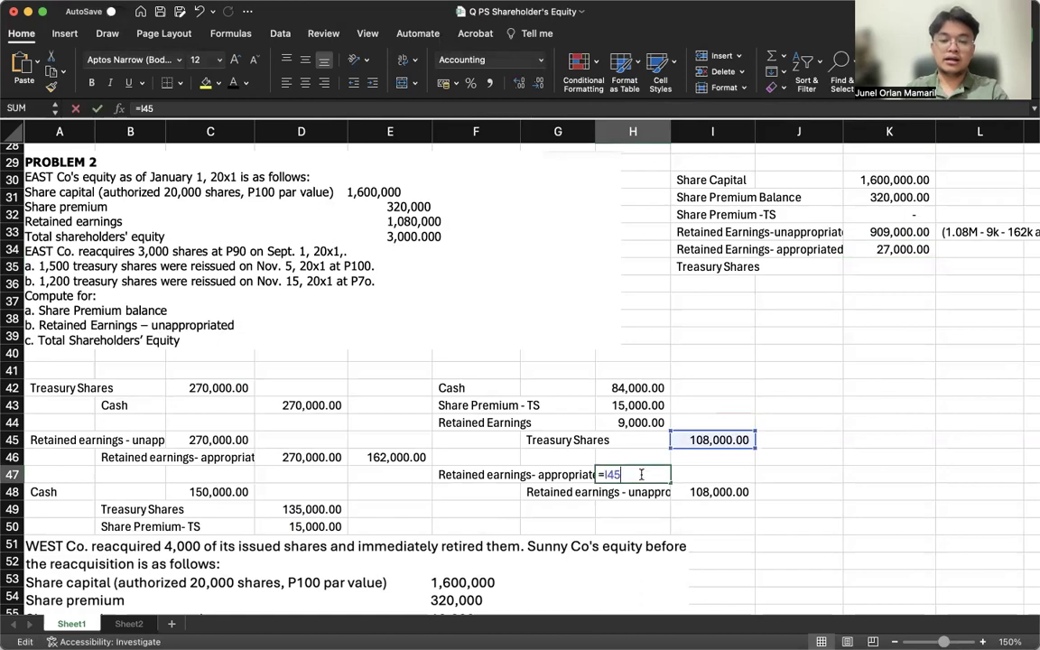
{"action": "type", "text": "+"}
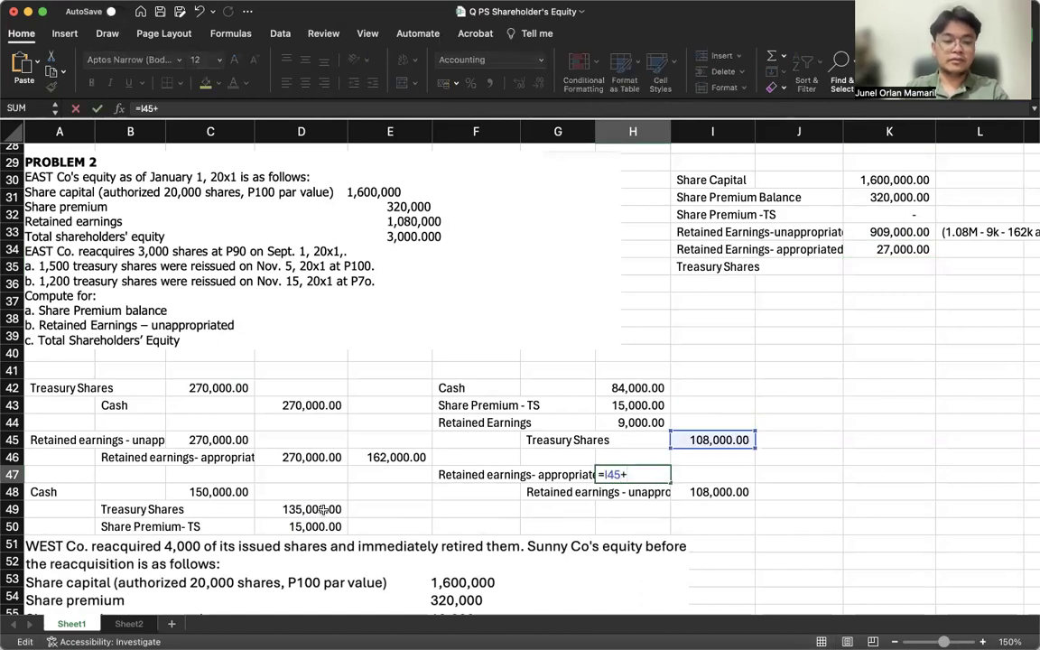
{"action": "left_click", "coordinate": [311, 509]}
{"action": "key", "text": "Return"}
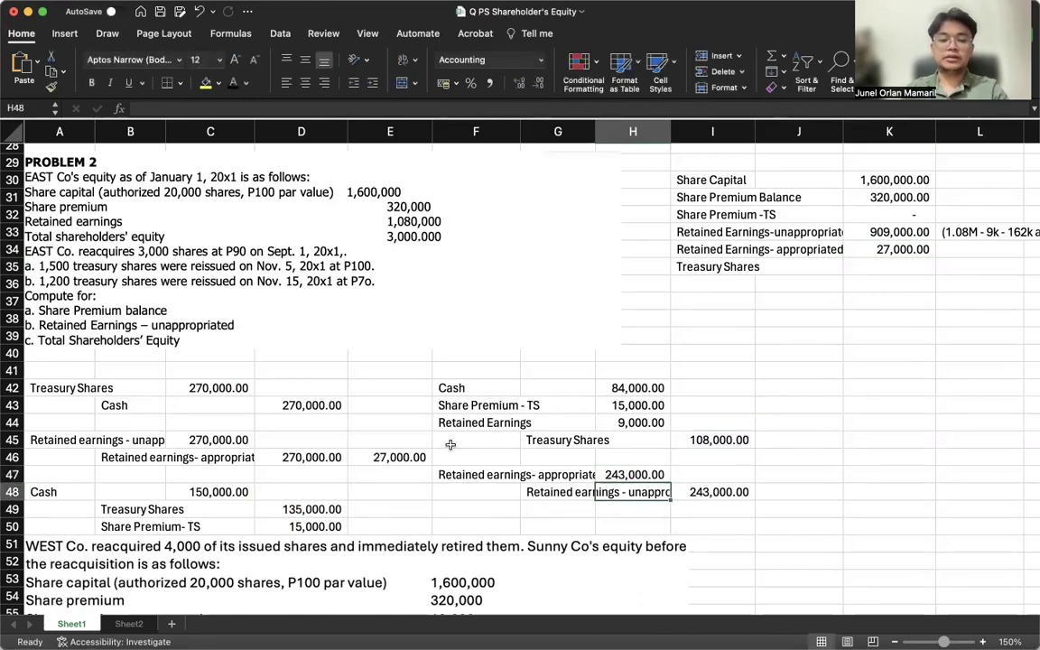
{"action": "left_click", "coordinate": [411, 457]}
{"action": "key", "text": "Delete"}
Step: Enter the Treasury Shares deduction in K35 as =-K34 and underline the amount
{"action": "left_click", "coordinate": [891, 265]}
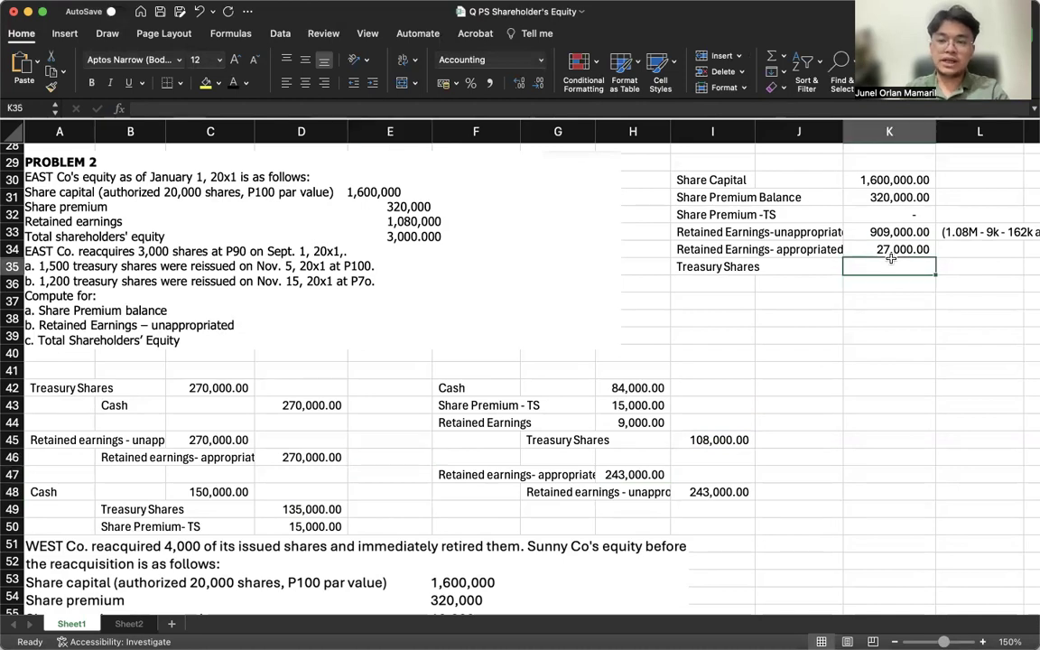
{"action": "type", "text": "=-"}
{"action": "left_click", "coordinate": [891, 256]}
{"action": "key", "text": "Return"}
{"action": "left_click", "coordinate": [892, 262]}
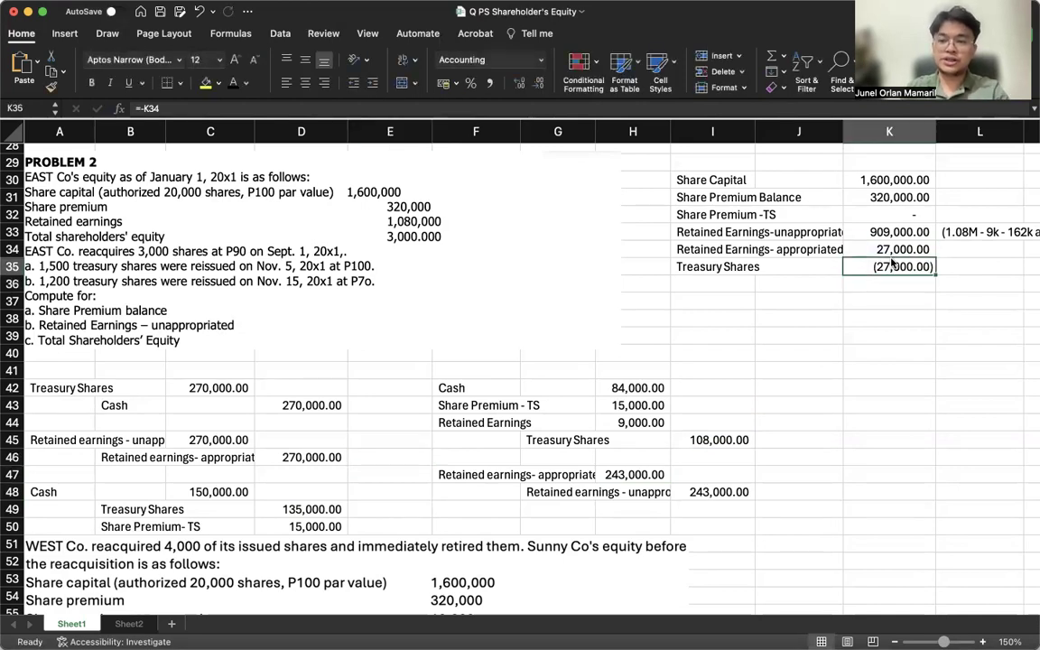
Step: Label the total line in I36 as Shareholder's Equity
{"action": "key", "text": "Down"}
{"action": "key", "text": "Left"}
{"action": "key", "text": "Left"}
{"action": "type", "text": "S"}
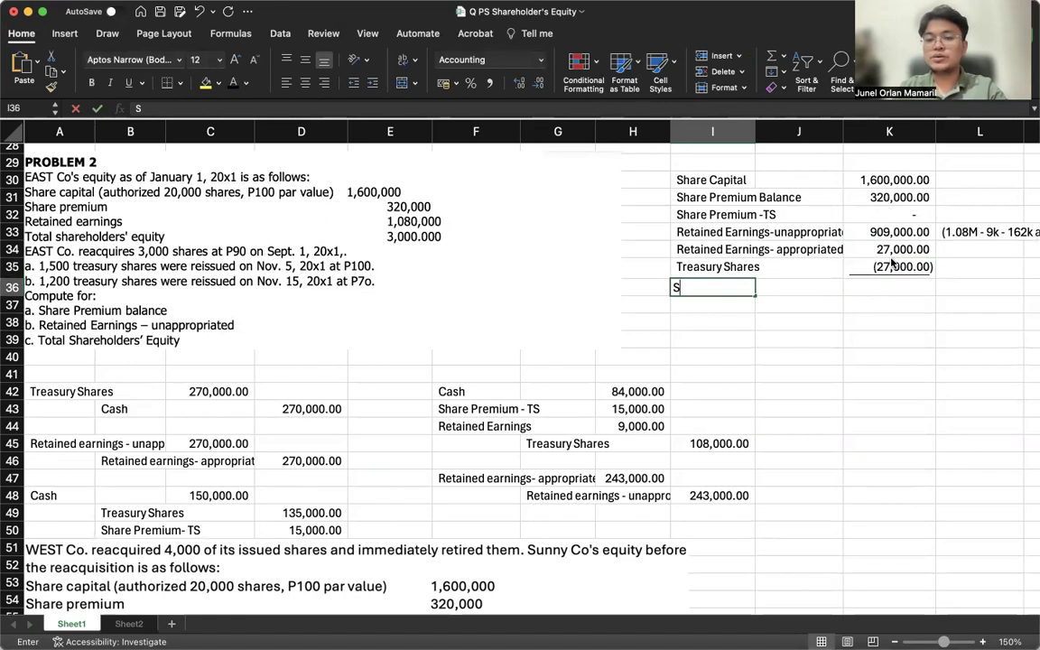
{"action": "type", "text": "hareholder's Equity"}
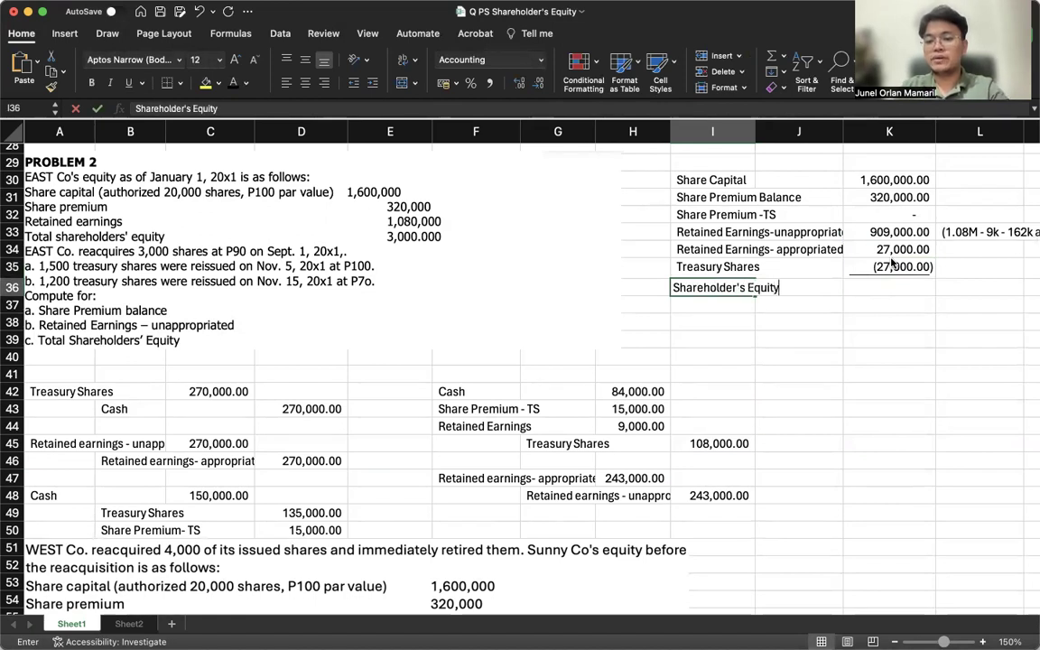
Step: Total the equity components K30:K35 with a SUM formula in K36
{"action": "key", "text": "Right"}
{"action": "key", "text": "Right"}
{"action": "type", "text": "=sum("}
{"action": "left_click", "coordinate": [891, 262]}
{"action": "key", "text": "shift+Up"}
{"action": "key", "text": "shift+Up"}
{"action": "key", "text": "shift+Up"}
{"action": "key", "text": "shift+Up"}
{"action": "key", "text": "shift+Up"}
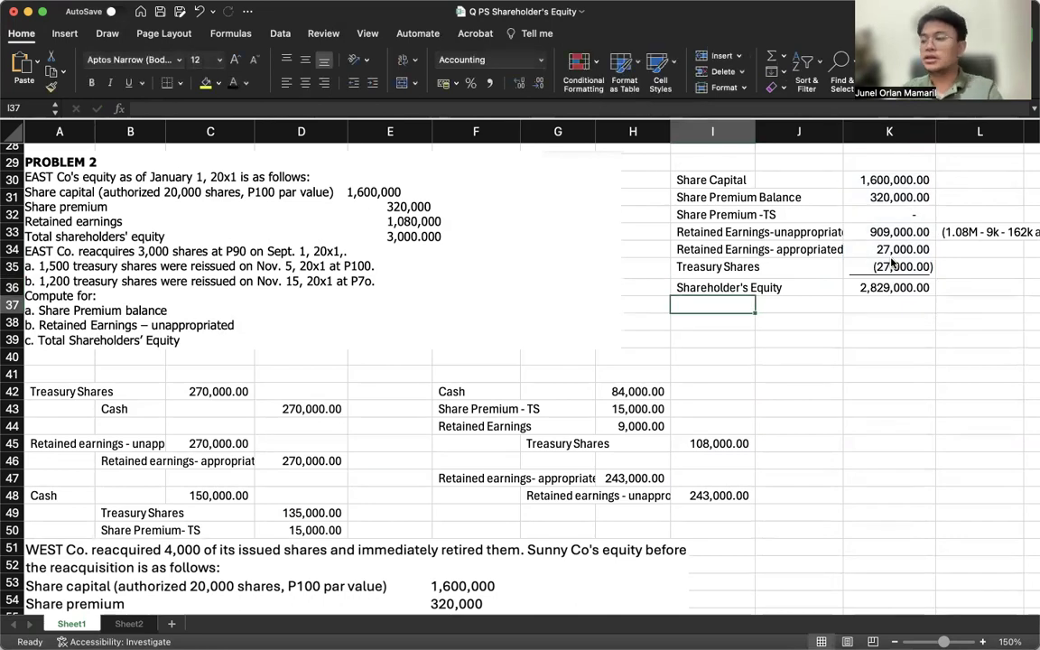
Step: Make the Shareholder's Equity total line I36:K36 bold
{"action": "key", "text": "Up"}
{"action": "key", "text": "shift+Right"}
{"action": "key", "text": "shift+Right"}
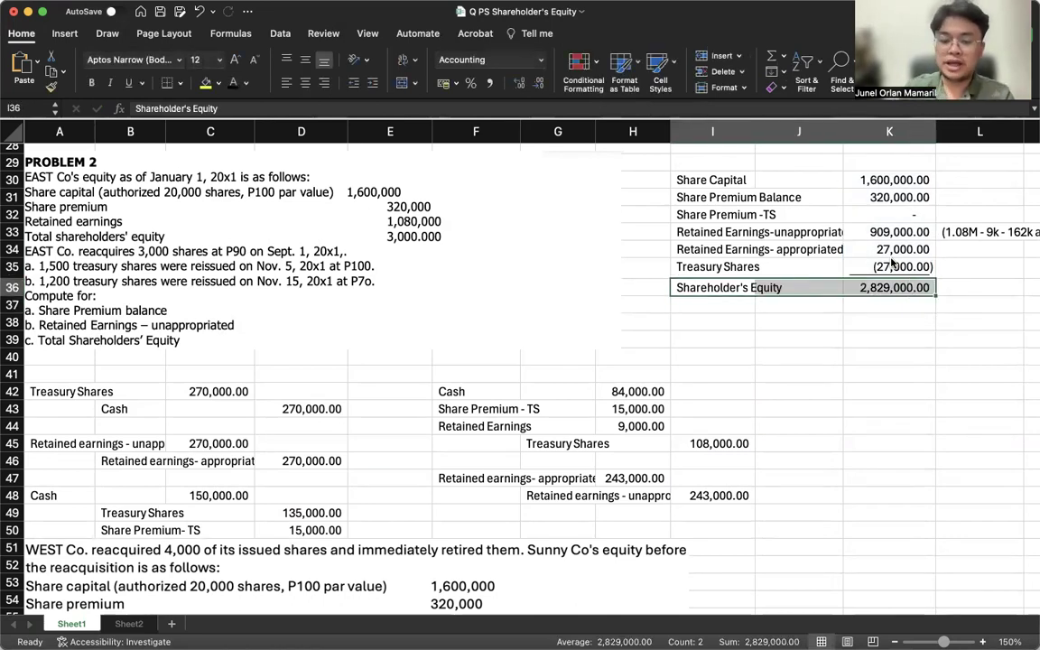
{"action": "key", "text": "super+b"}
{"action": "left_click", "coordinate": [846, 339]}
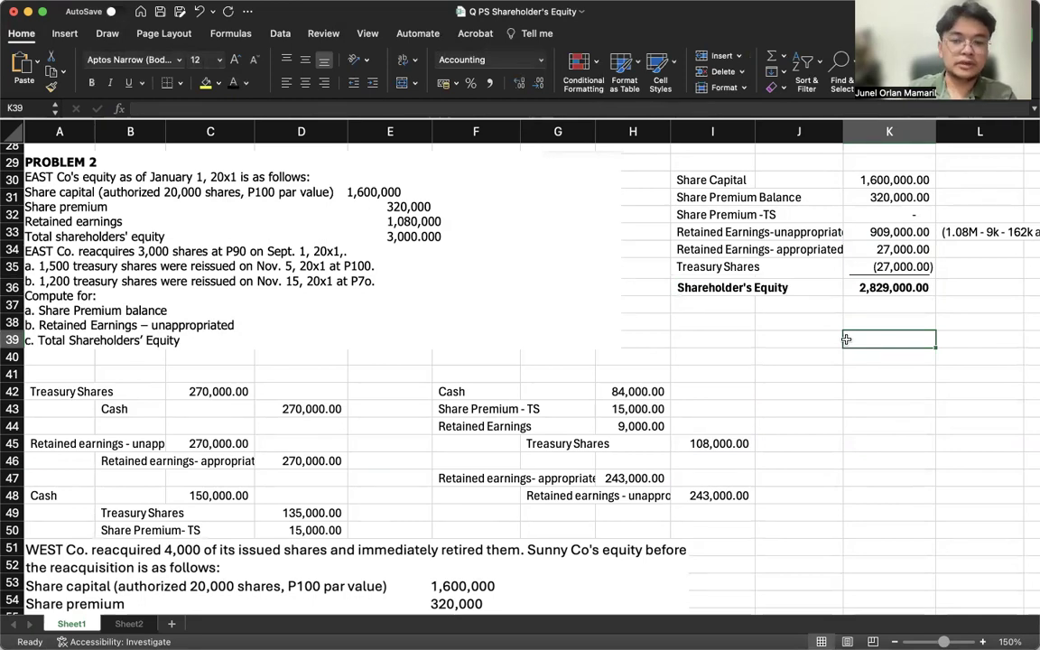
Step: Shrink the WEST Co. problem picture slightly so that it ends within column H
{"action": "scroll", "coordinate": [847, 339], "scroll_direction": "down", "scroll_amount": 8}
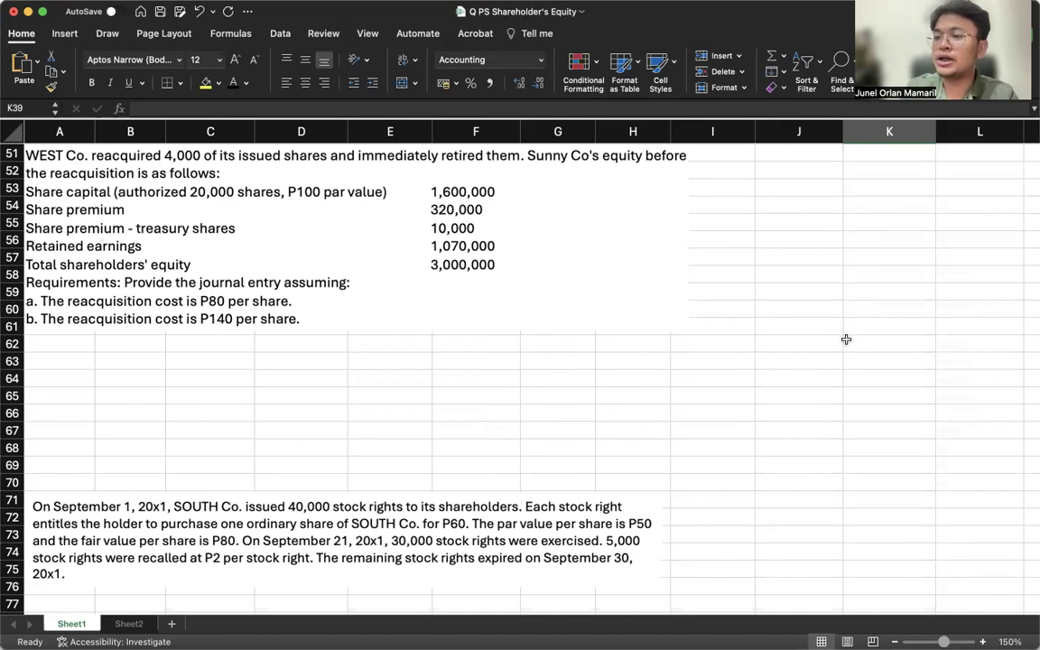
{"action": "left_click", "coordinate": [686, 326]}
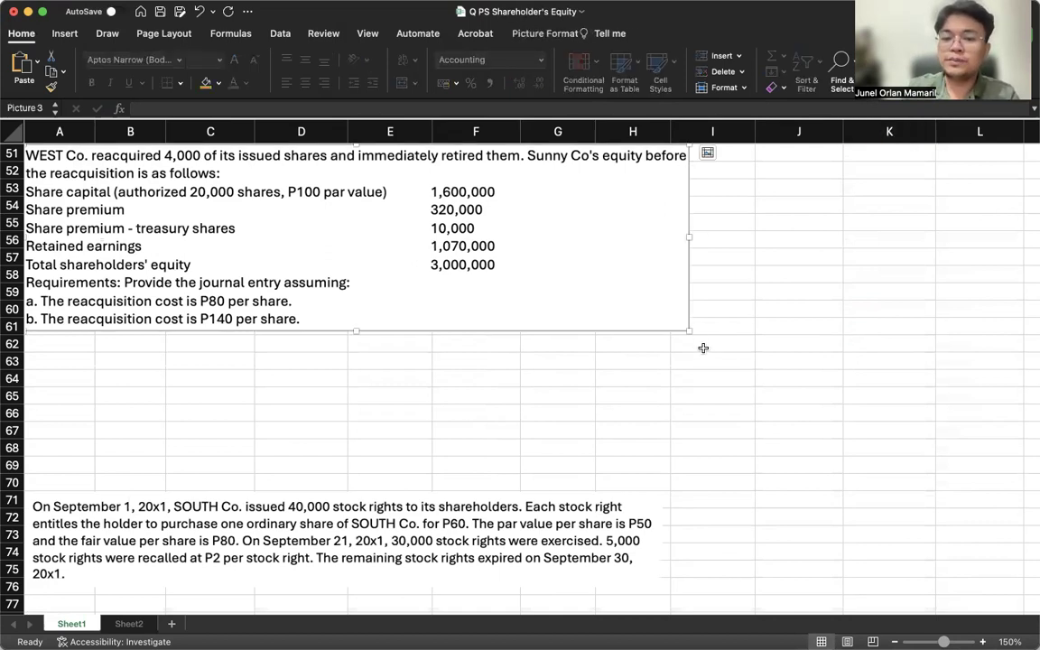
{"action": "left_click_drag", "start_coordinate": [688, 327], "coordinate": [667, 326]}
Step: Label I54 as Share Premium, removing the "- A" suffix from the first entry
{"action": "left_click", "coordinate": [709, 205]}
{"action": "type", "text": "Share Prem"}
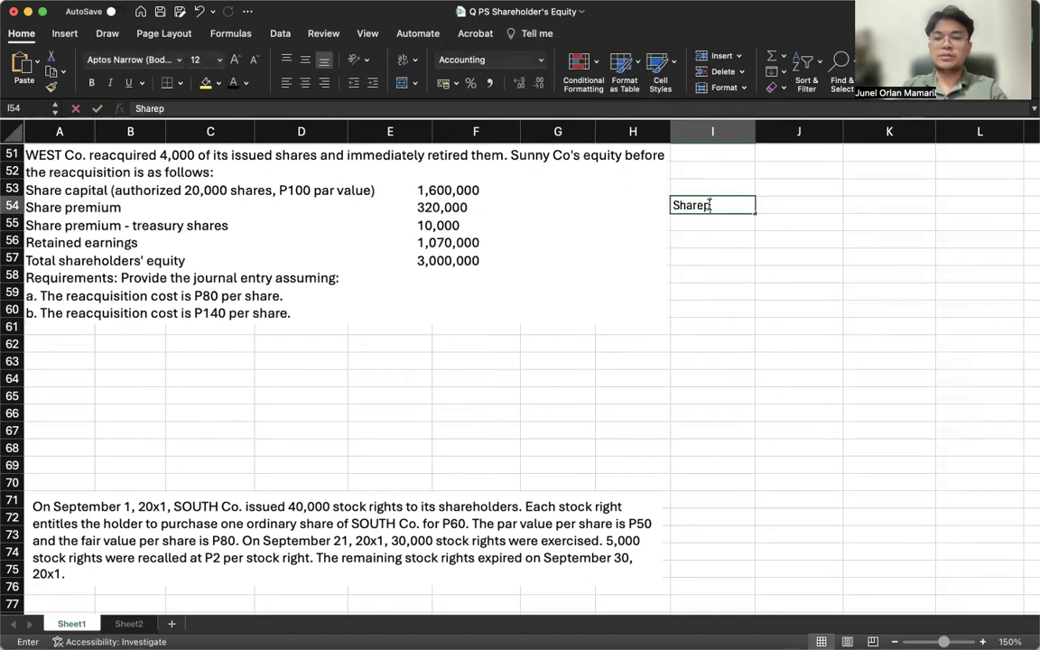
{"action": "type", "text": "ium"}
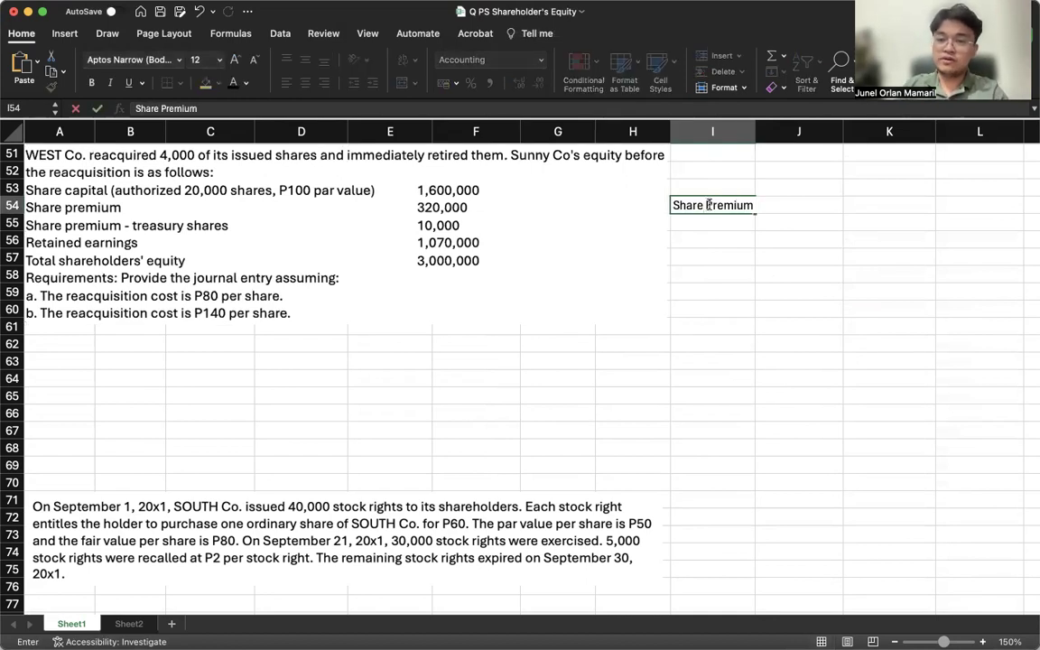
{"action": "type", "text": " - "}
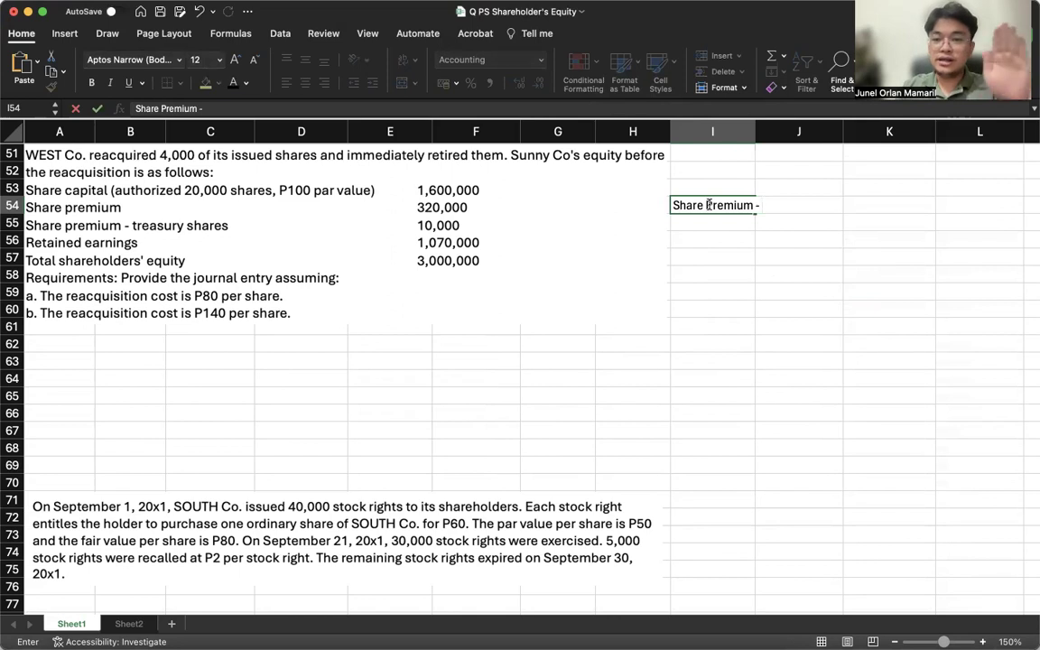
{"action": "type", "text": "A"}
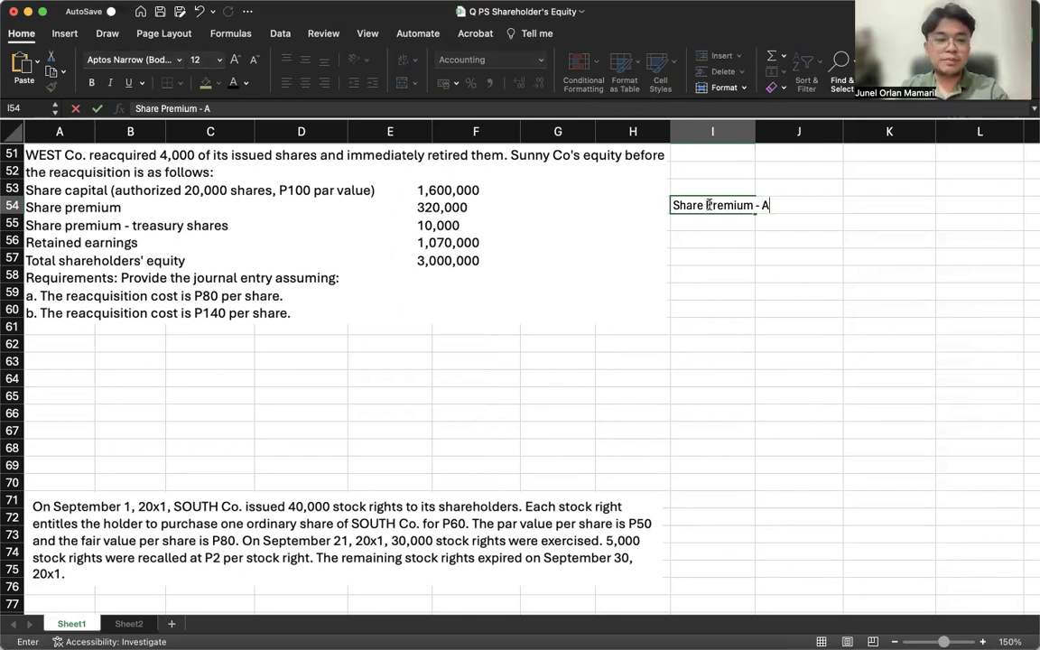
{"action": "key", "text": "Return"}
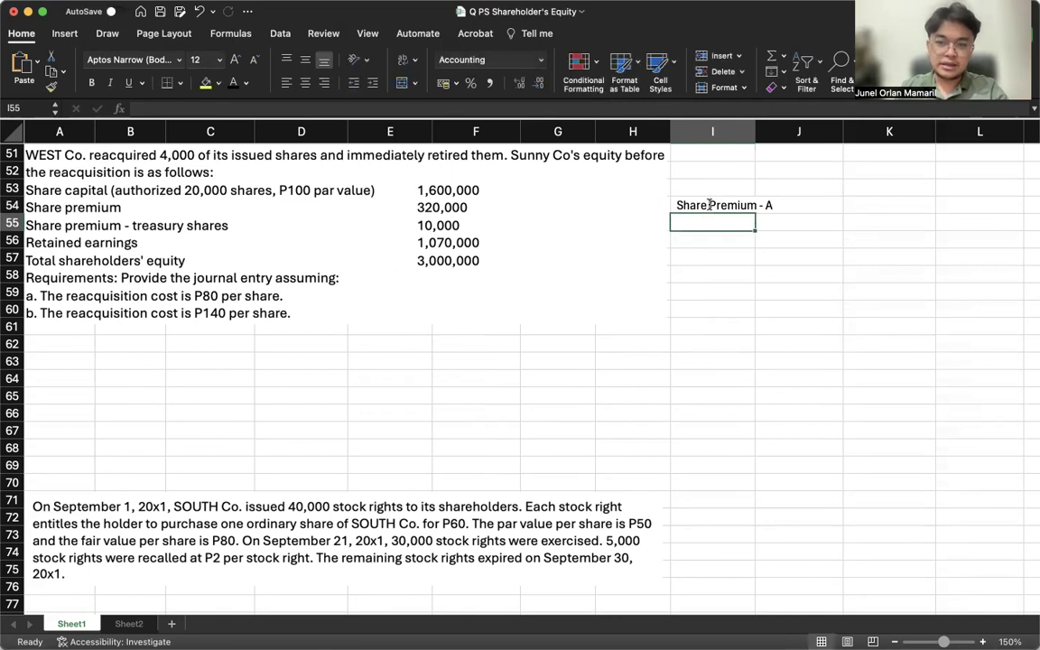
{"action": "key", "text": "Up"}
{"action": "key", "text": "ctrl+u"}
{"action": "key", "text": "Return"}
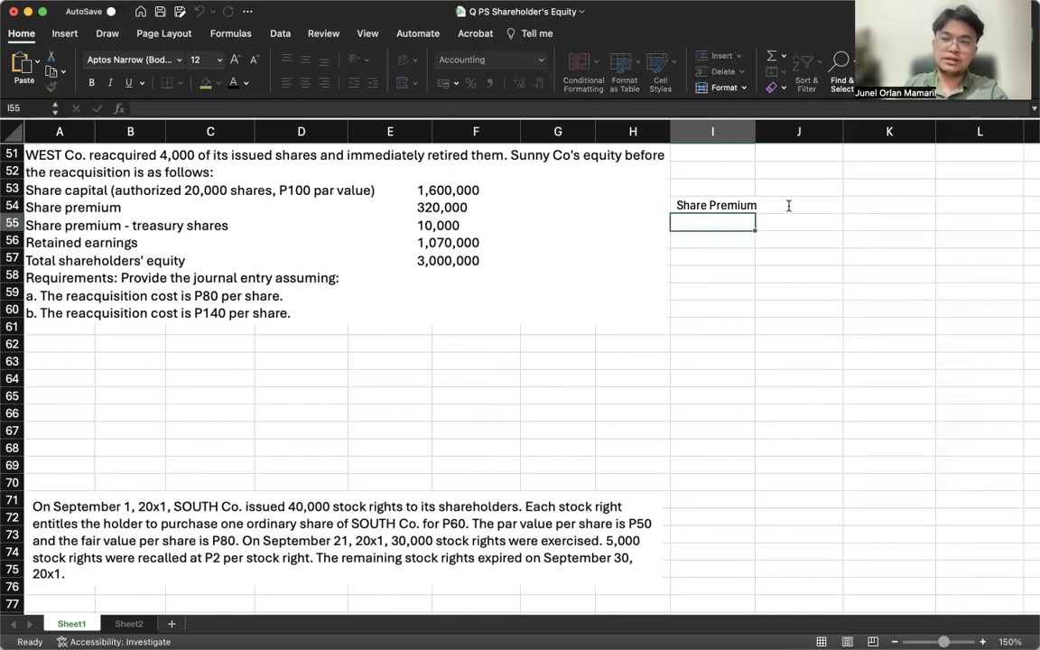
Step: Enter the column headings CASE A in J53 and CASE B in K53
{"action": "key", "text": "Up"}
{"action": "key", "text": "Up"}
{"action": "key", "text": "Right"}
{"action": "type", "text": "CASE A"}
{"action": "key", "text": "Tab"}
{"action": "type", "text": "CAS"}
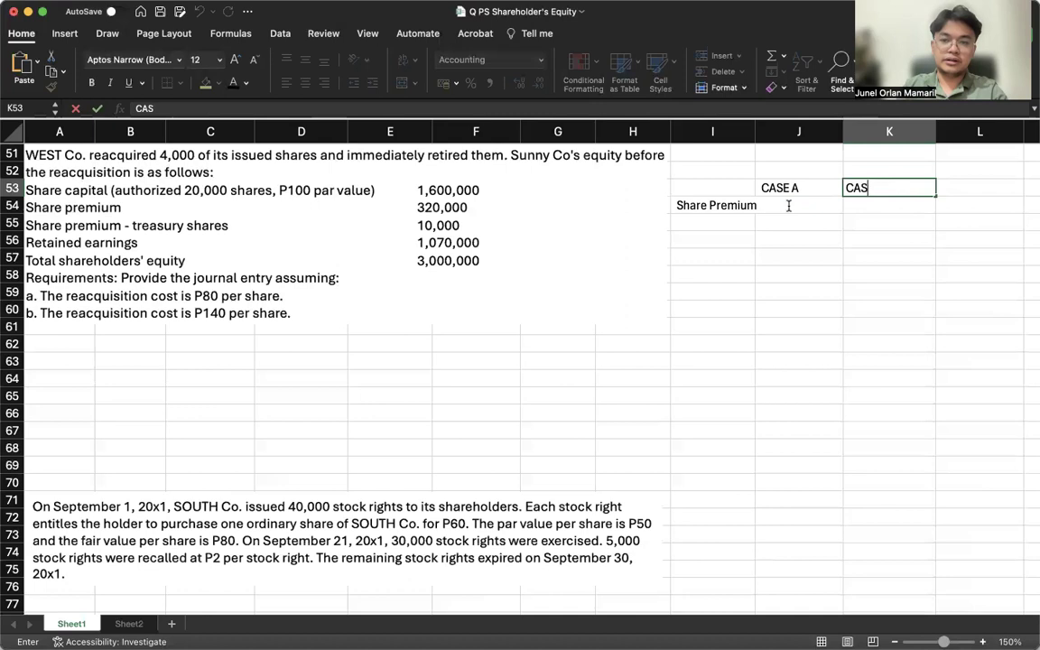
{"action": "type", "text": "E B"}
{"action": "key", "text": "Return"}
Step: Label I55 as Retained Earn. beneath the Share Premium row
{"action": "key", "text": "Left"}
{"action": "key", "text": "Down"}
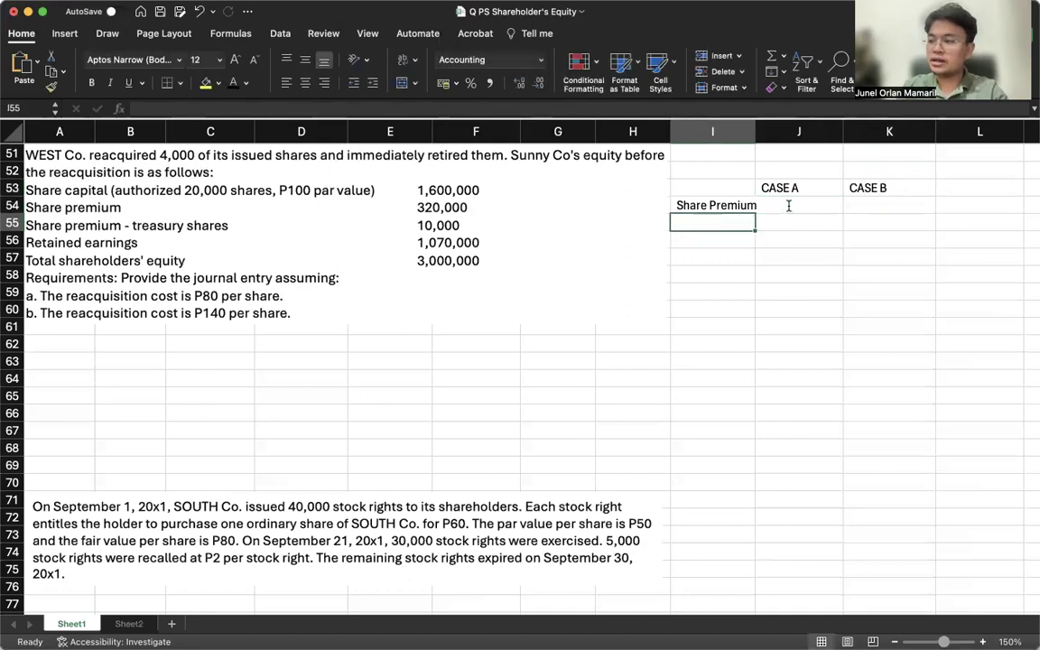
{"action": "type", "text": "Retained"}
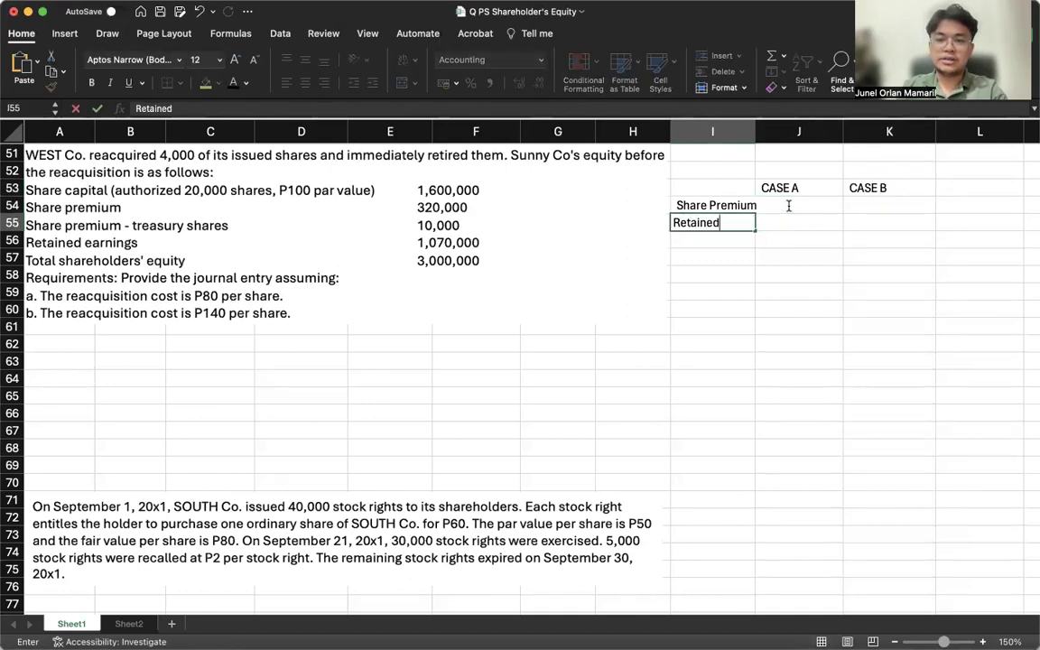
{"action": "type", "text": " Earn."}
{"action": "key", "text": "Return"}
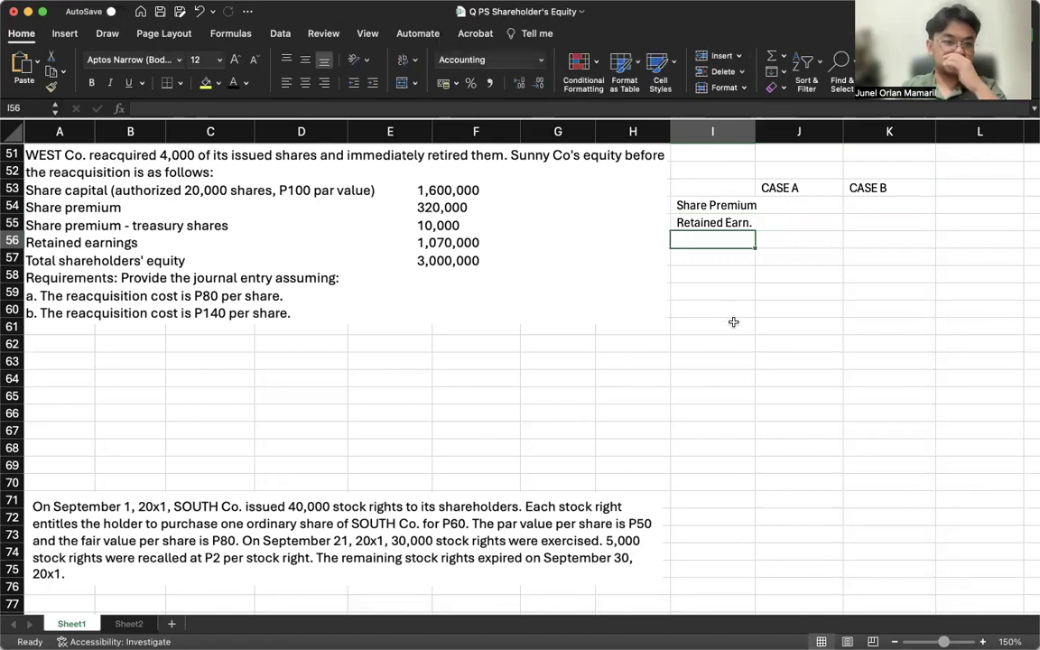
{"action": "left_click", "coordinate": [733, 323]}
{"action": "left_click", "coordinate": [338, 359]}
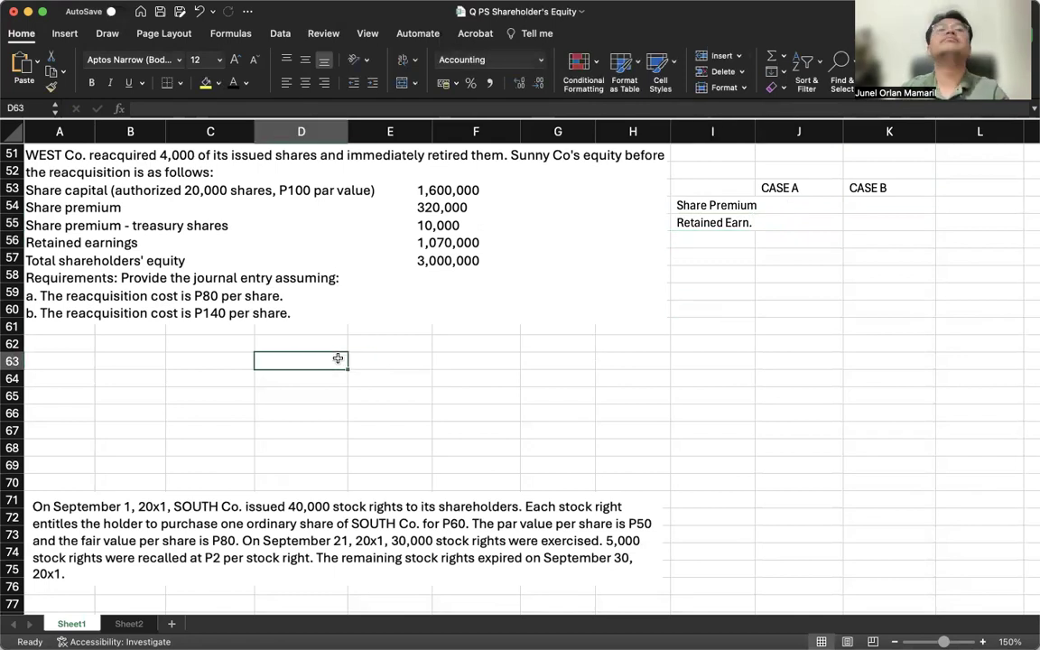
{"action": "left_click", "coordinate": [68, 344]}
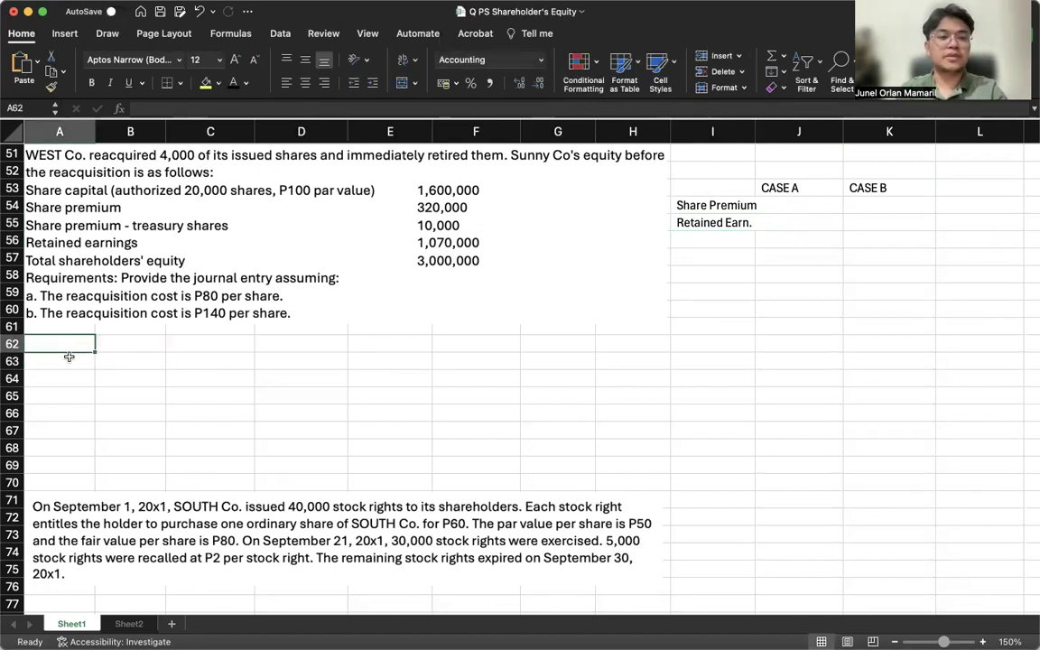
{"action": "left_click", "coordinate": [69, 358]}
{"action": "type", "text": "Treasury"}
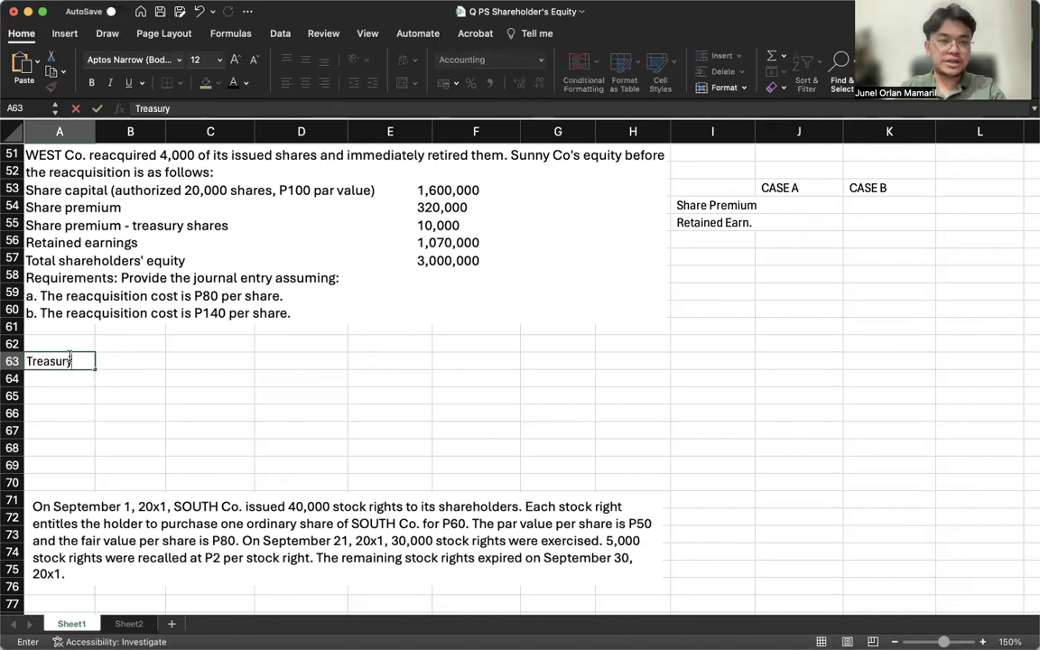
{"action": "key", "text": "BackSpace"}
{"action": "key", "text": "BackSpace"}
{"action": "key", "text": "BackSpace"}
{"action": "key", "text": "BackSpace"}
{"action": "key", "text": "BackSpace"}
{"action": "key", "text": "BackSpace"}
{"action": "key", "text": "BackSpace"}
{"action": "key", "text": "BackSpace"}
{"action": "key", "text": "Return"}
{"action": "key", "text": "Up"}
{"action": "key", "text": "Right"}
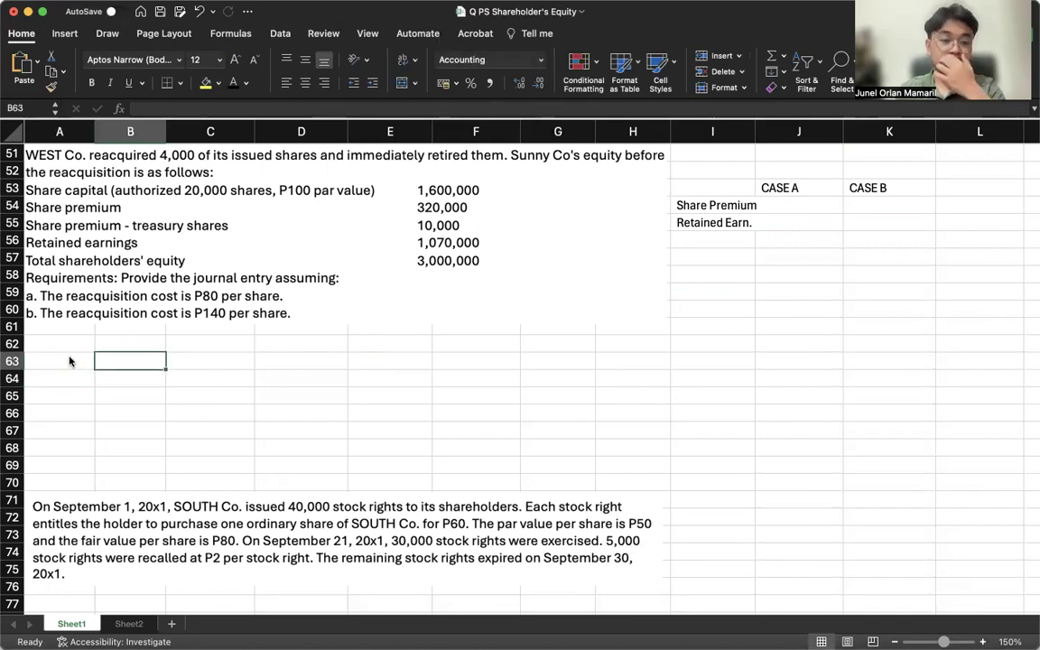
{"action": "key", "text": "Left"}
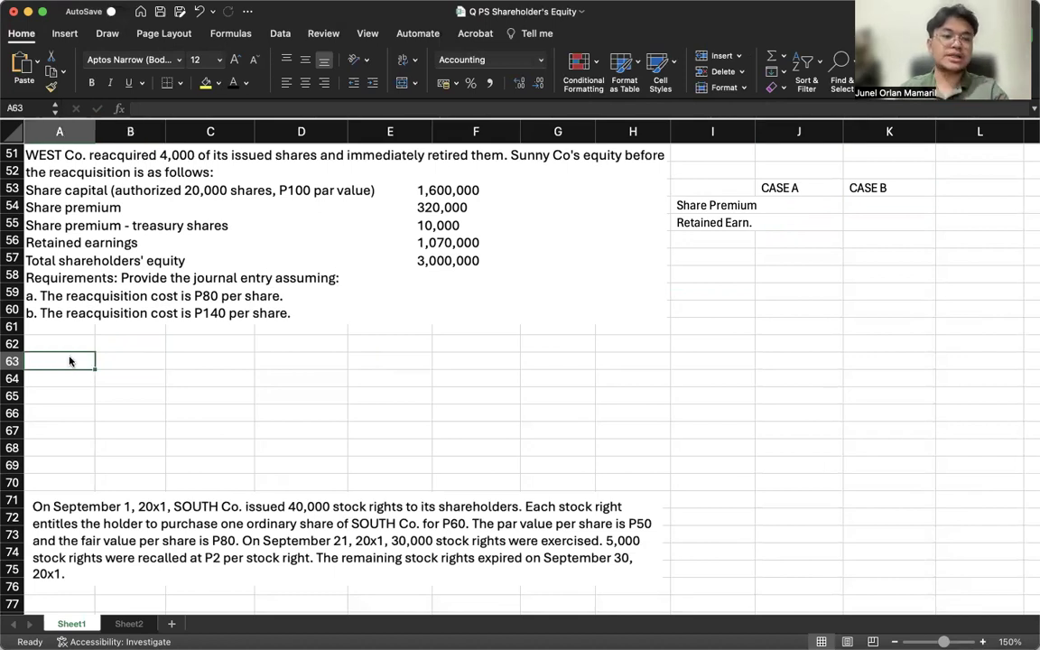
{"action": "key", "text": "Up"}
{"action": "key", "text": "Down"}
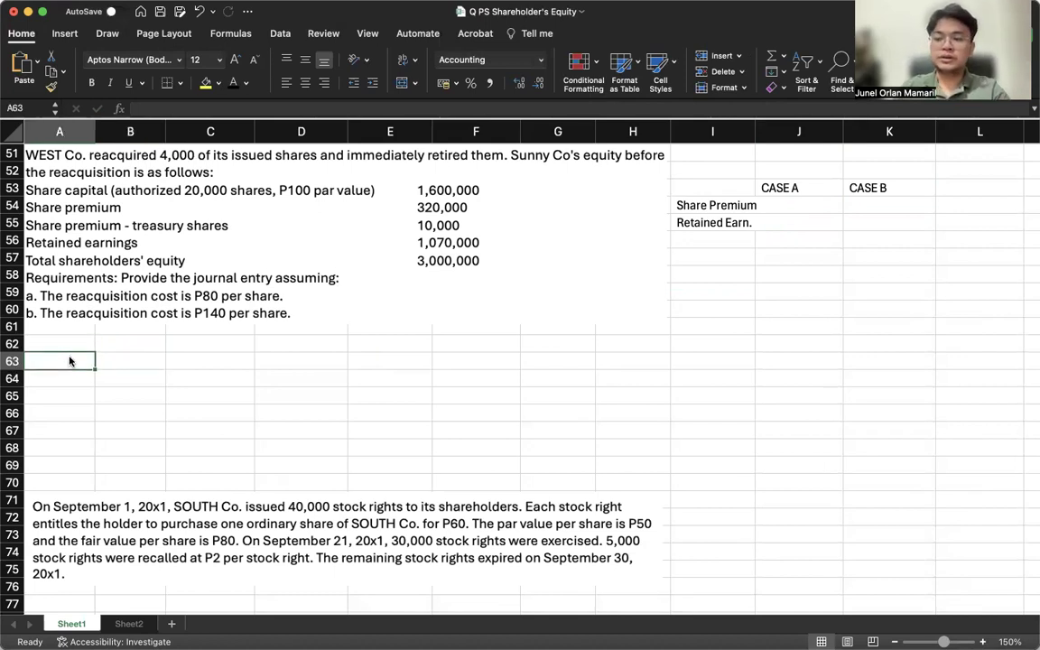
Step: Enter the credit account Treasury Shares in B65 with the computation note (4k x 80) in D65
{"action": "key", "text": "Down"}
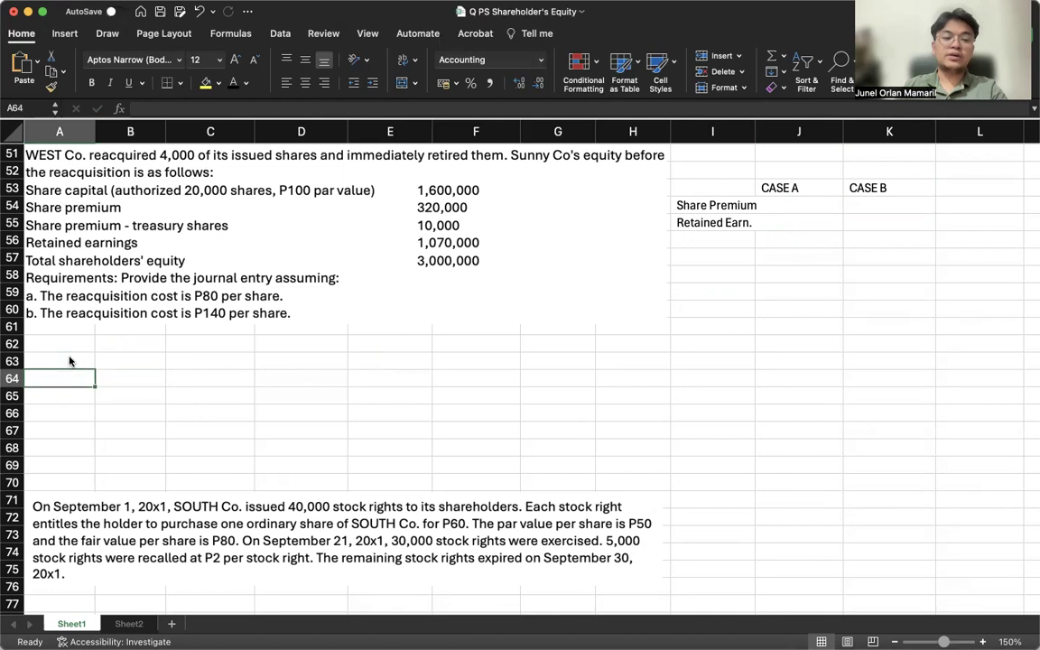
{"action": "key", "text": "Down"}
{"action": "key", "text": "Right"}
{"action": "type", "text": "Treasury Shares"}
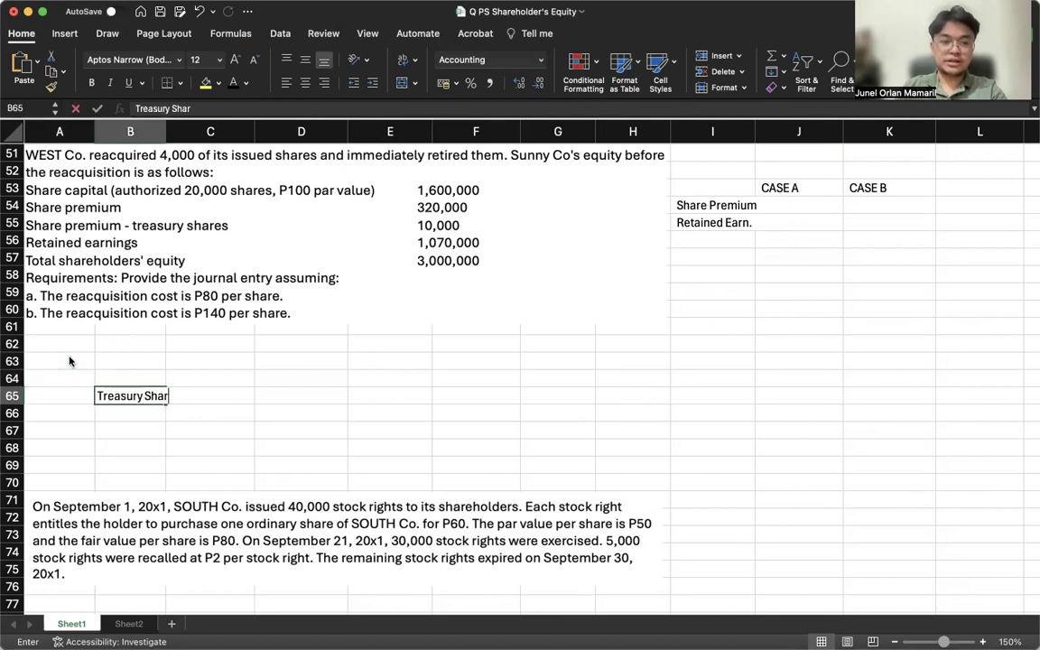
{"action": "key", "text": "Right"}
{"action": "key", "text": "Right"}
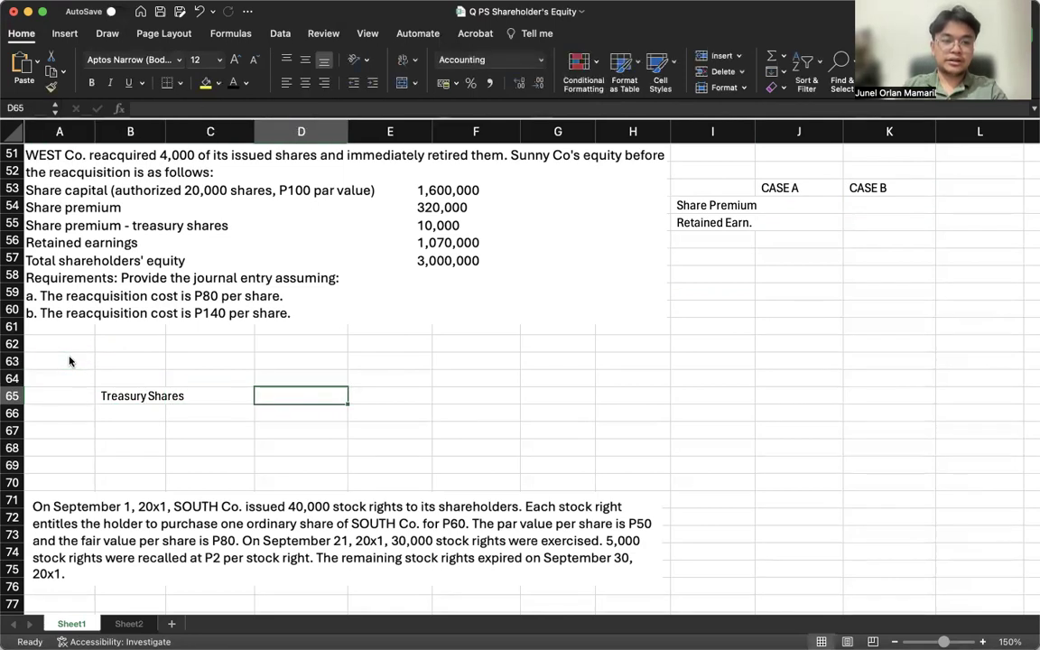
{"action": "type", "text": "(55"}
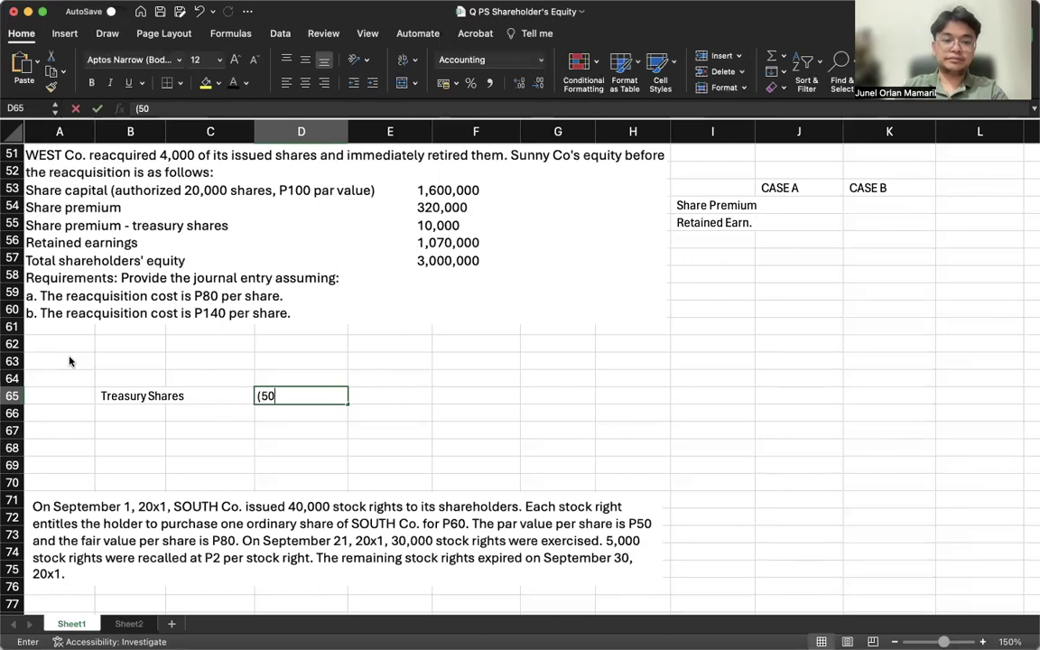
{"action": "type", "text": "k"}
{"action": "key", "text": "BackSpace"}
{"action": "key", "text": "BackSpace"}
{"action": "key", "text": "BackSpace"}
{"action": "type", "text": "4k x 80)"}
{"action": "key", "text": "Right"}
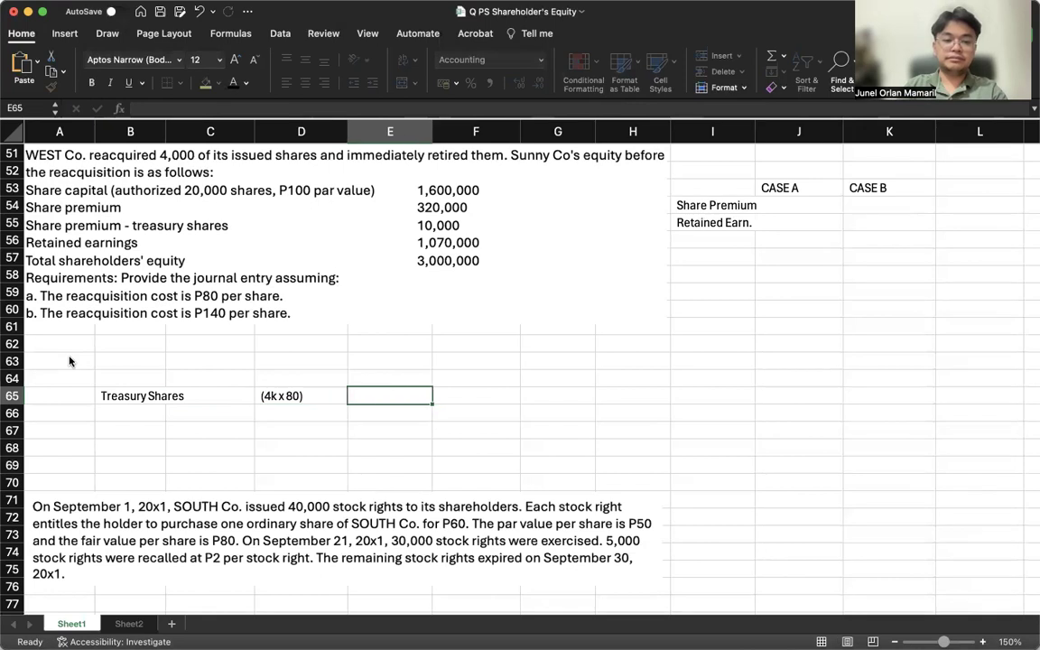
Step: Calculate the Treasury Shares credit in E65 with the formula =4000*80
{"action": "key", "text": "Right"}
{"action": "key", "text": "Left"}
{"action": "type", "text": "=4000*80"}
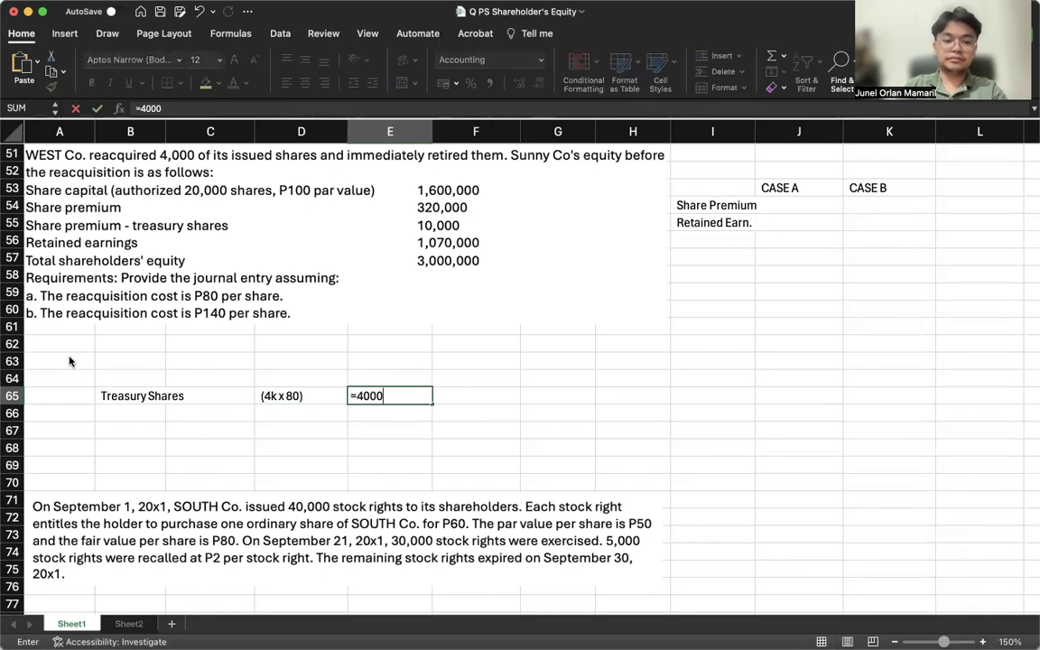
{"action": "key", "text": "Return"}
Step: Enter the Share Capital debit in row 62 with the note (4k x 100) in C62 and =4000*100 in D62
{"action": "left_click", "coordinate": [47, 348]}
{"action": "type", "text": "Share Capital"}
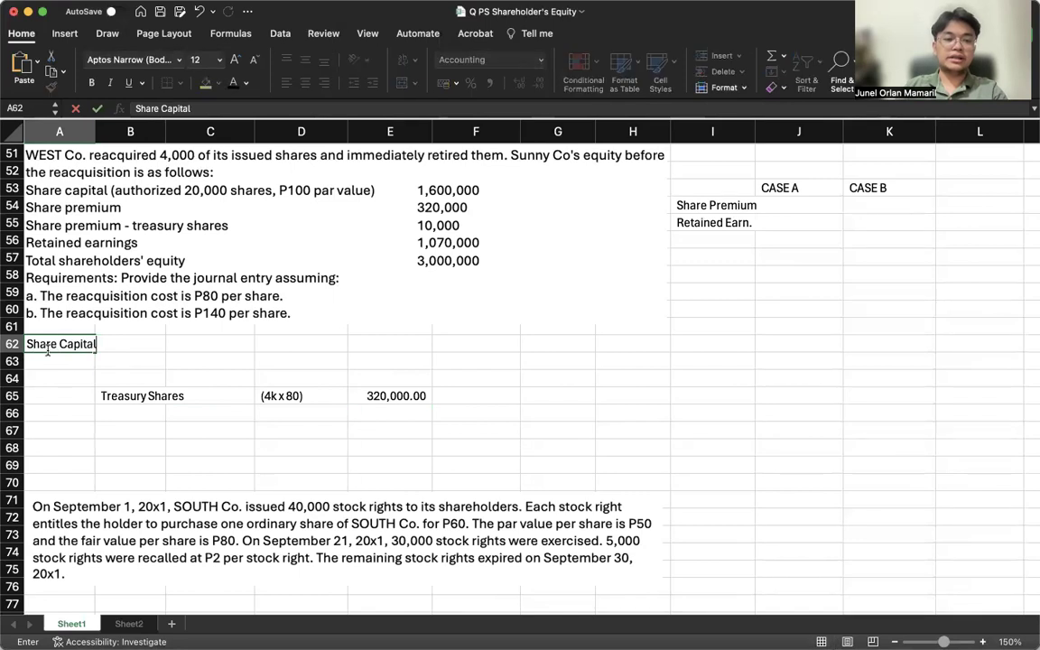
{"action": "key", "text": "Right"}
{"action": "key", "text": "Right"}
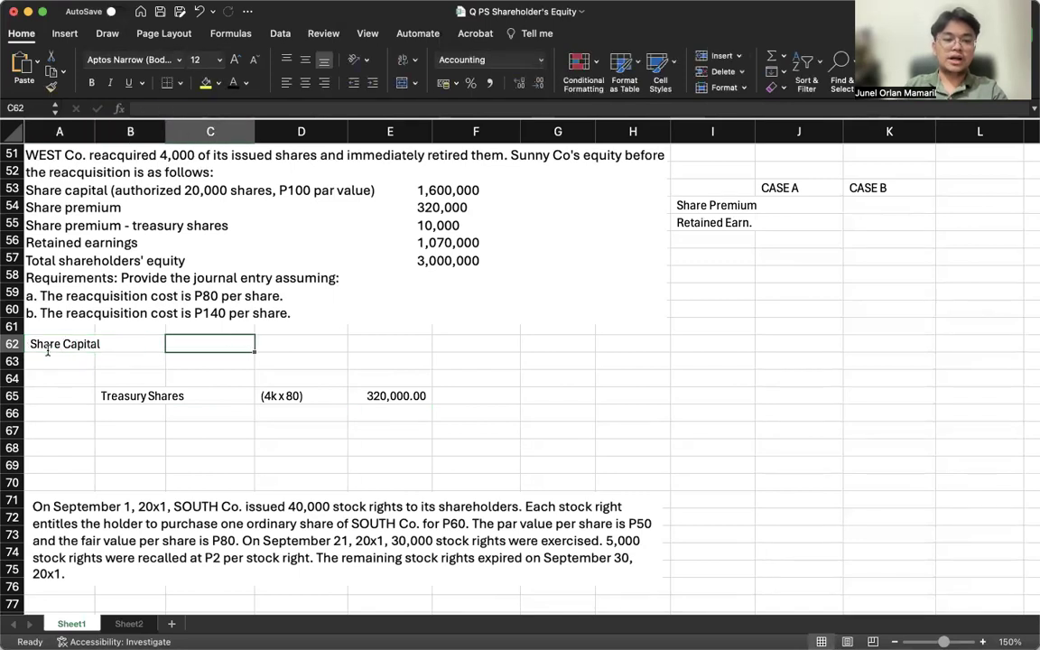
{"action": "type", "text": "(4k x 100)"}
{"action": "key", "text": "Right"}
{"action": "type", "text": "=4000*100"}
{"action": "left_click", "coordinate": [49, 355]}
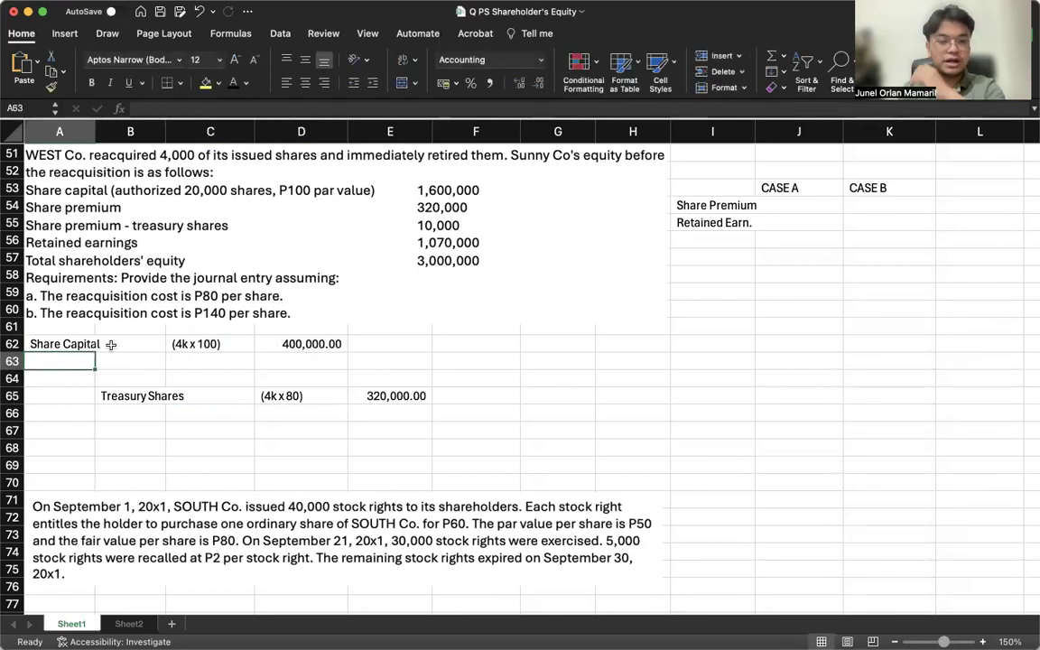
Step: Compute the balancing credit in E63 as =D62-E65
{"action": "left_click", "coordinate": [376, 362]}
{"action": "type", "text": "=D62-E65"}
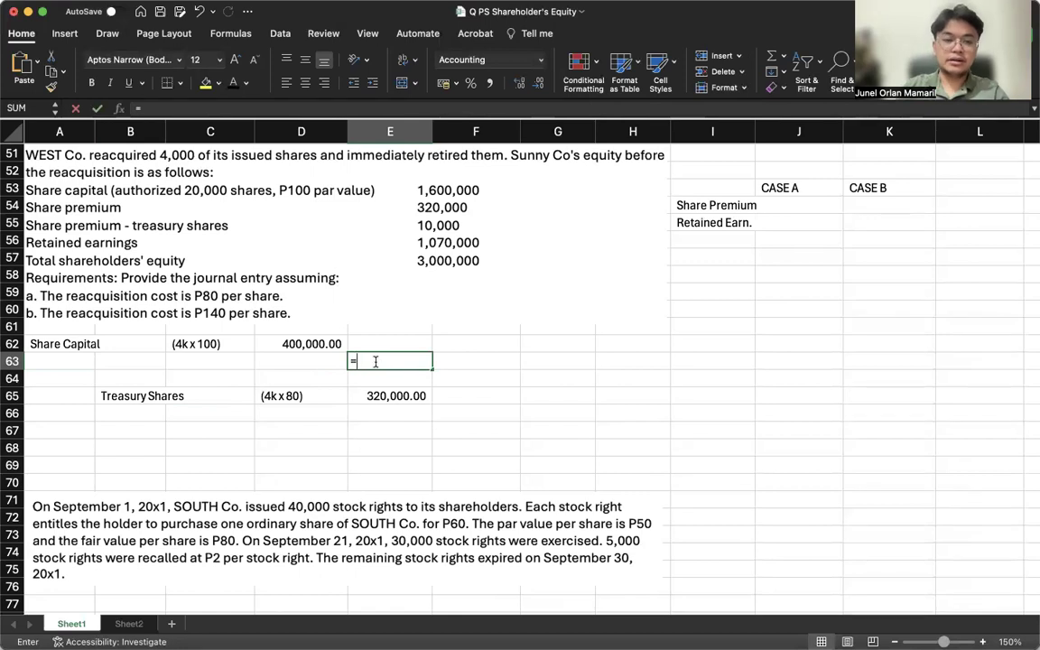
{"action": "key", "text": "Return"}
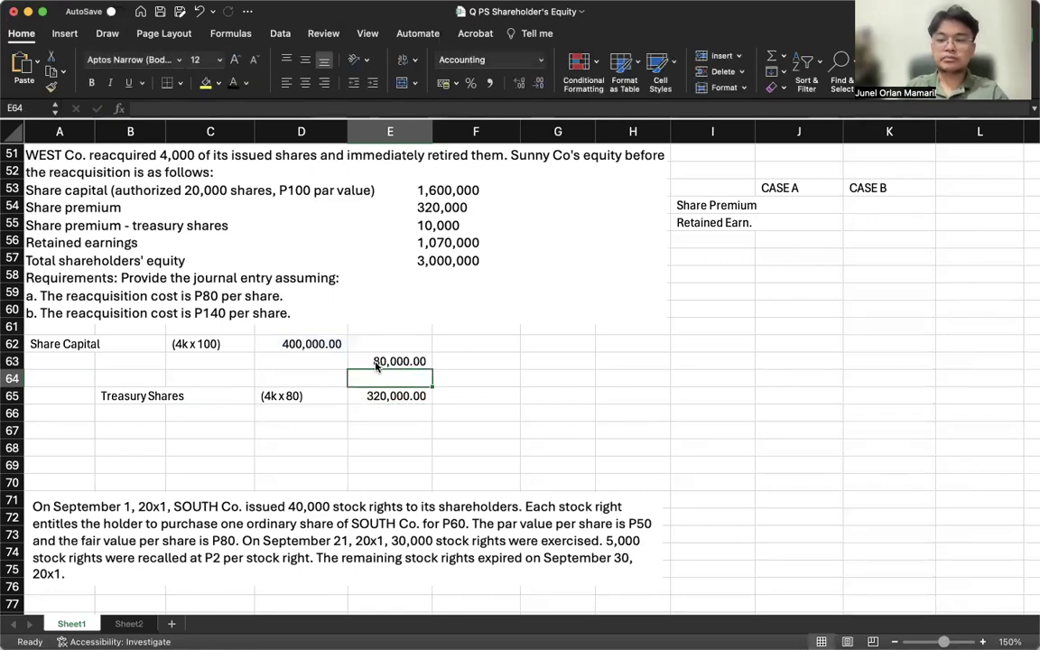
Step: Label the balancing credit in B63 as Share Premium - retirement
{"action": "key", "text": "Up"}
{"action": "key", "text": "Left"}
{"action": "key", "text": "Left"}
{"action": "key", "text": "Left"}
{"action": "type", "text": "Shar"}
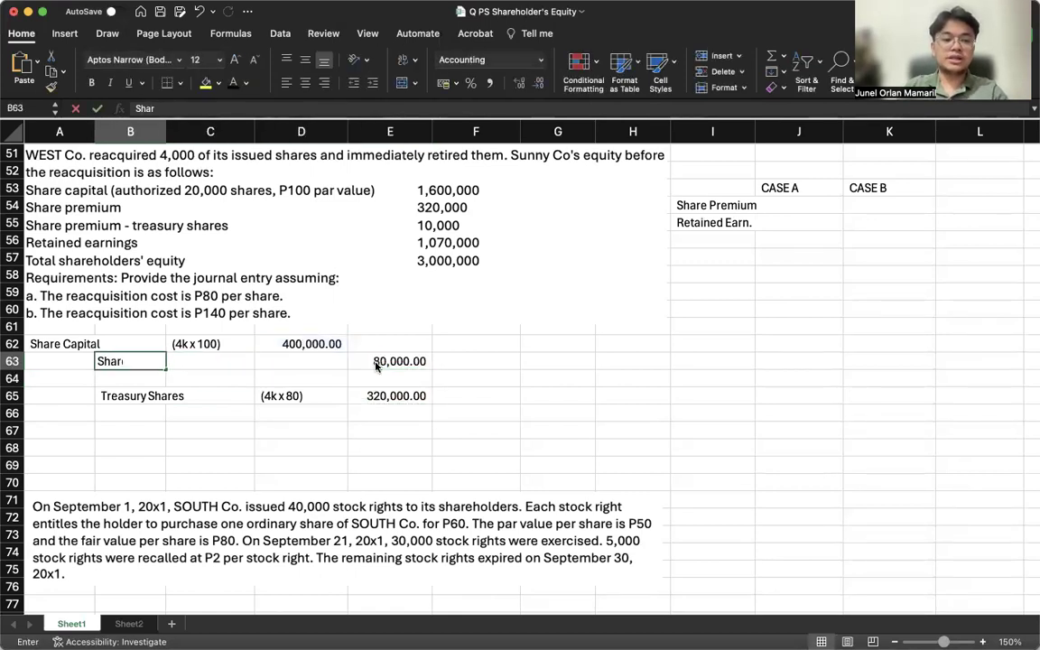
{"action": "type", "text": "e Premium "}
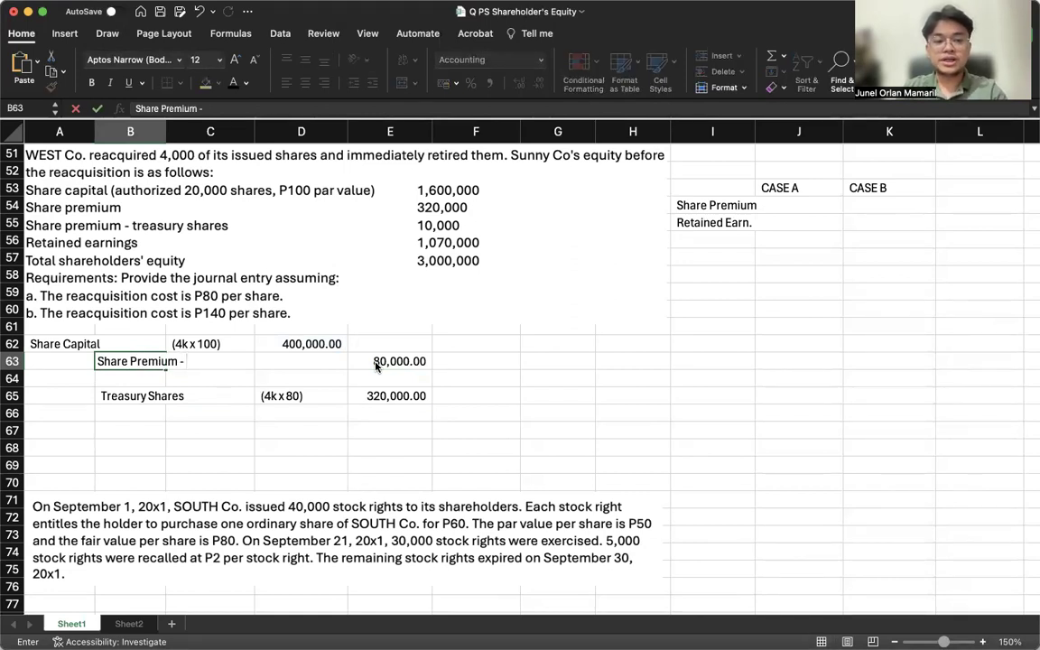
{"action": "type", "text": "- retirement"}
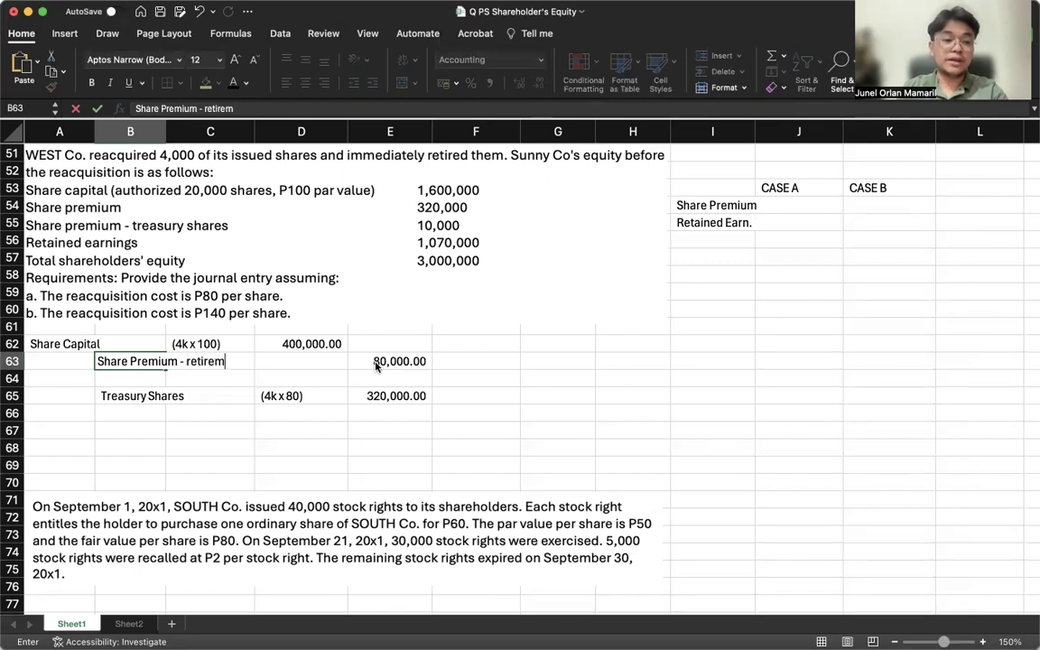
{"action": "key", "text": "Return"}
Step: Move the Treasury Shares line B65:E65 up to row 64, directly below the Share Premium - retirement line
{"action": "key", "text": "Down"}
{"action": "key", "text": "shift+Right"}
{"action": "key", "text": "shift+Right"}
{"action": "key", "text": "shift+Right"}
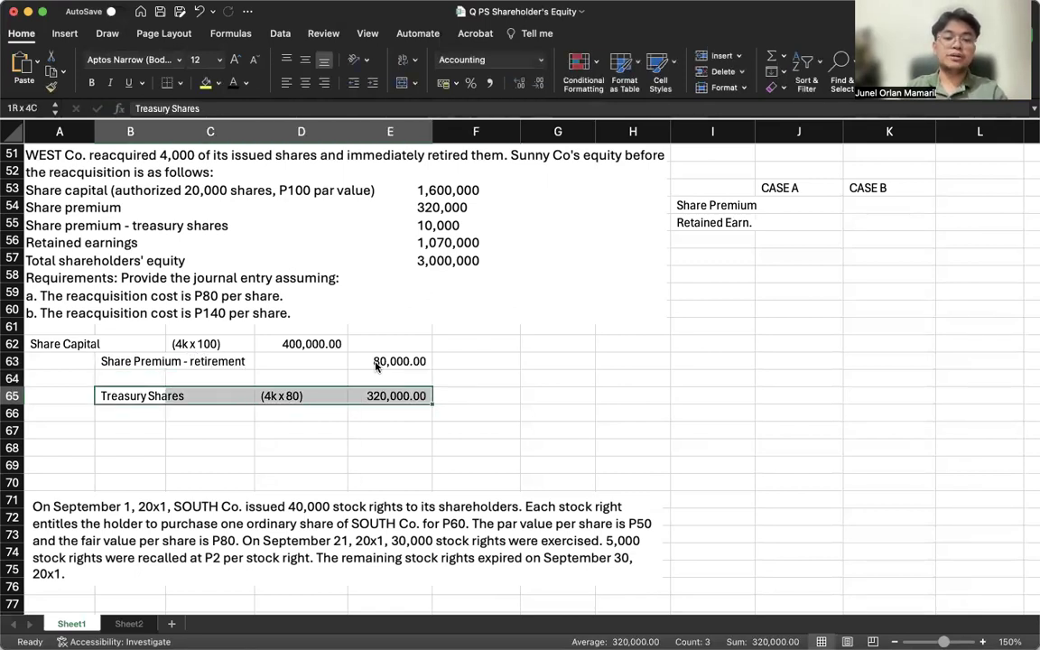
{"action": "key", "text": "super+x"}
{"action": "key", "text": "Up"}
{"action": "key", "text": "Return"}
Step: Label the first debit line of the P140 retirement entry in G62 as Share Capital
{"action": "key", "text": "Right"}
{"action": "key", "text": "Right"}
{"action": "key", "text": "Right"}
{"action": "key", "text": "Right"}
{"action": "key", "text": "Right"}
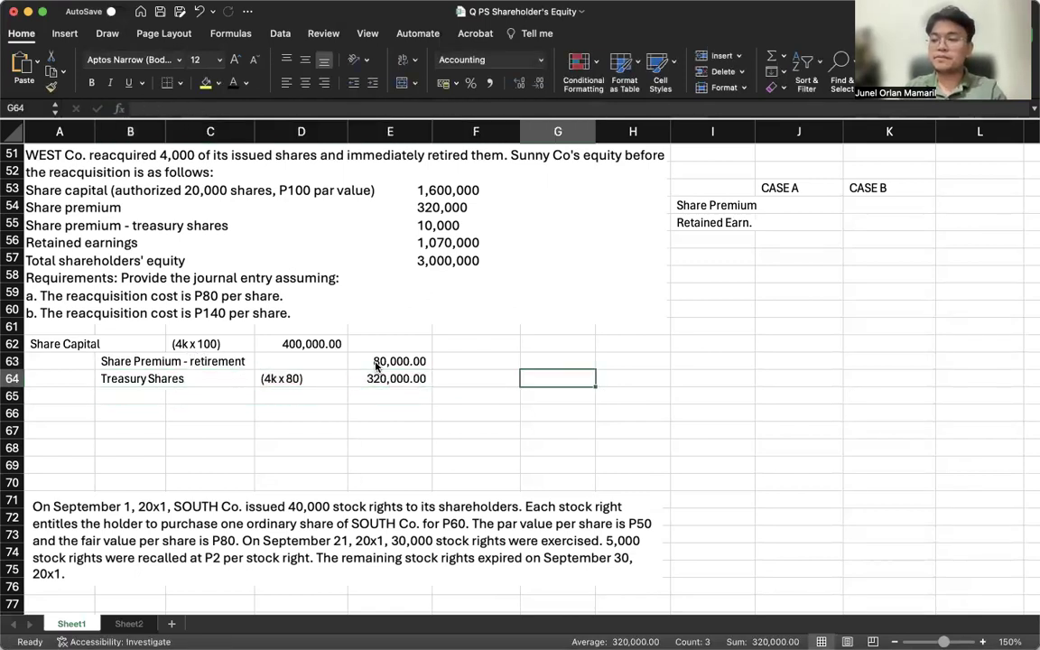
{"action": "key", "text": "Up"}
{"action": "key", "text": "Up"}
{"action": "type", "text": "Share Pre"}
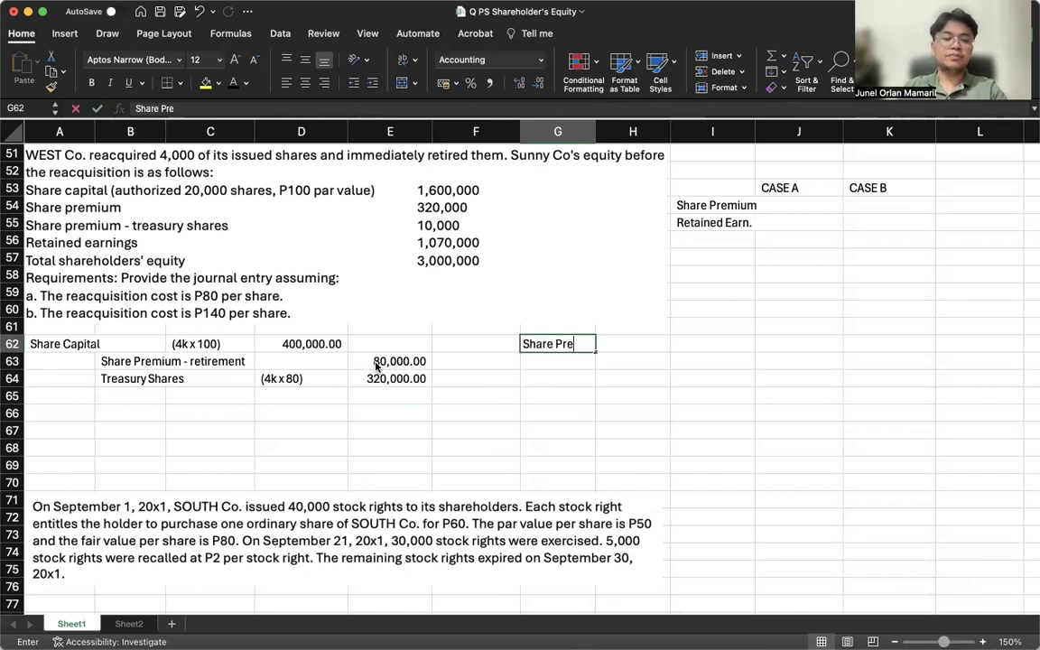
{"action": "key", "text": "BackSpace"}
{"action": "key", "text": "BackSpace"}
{"action": "type", "text": "Capital"}
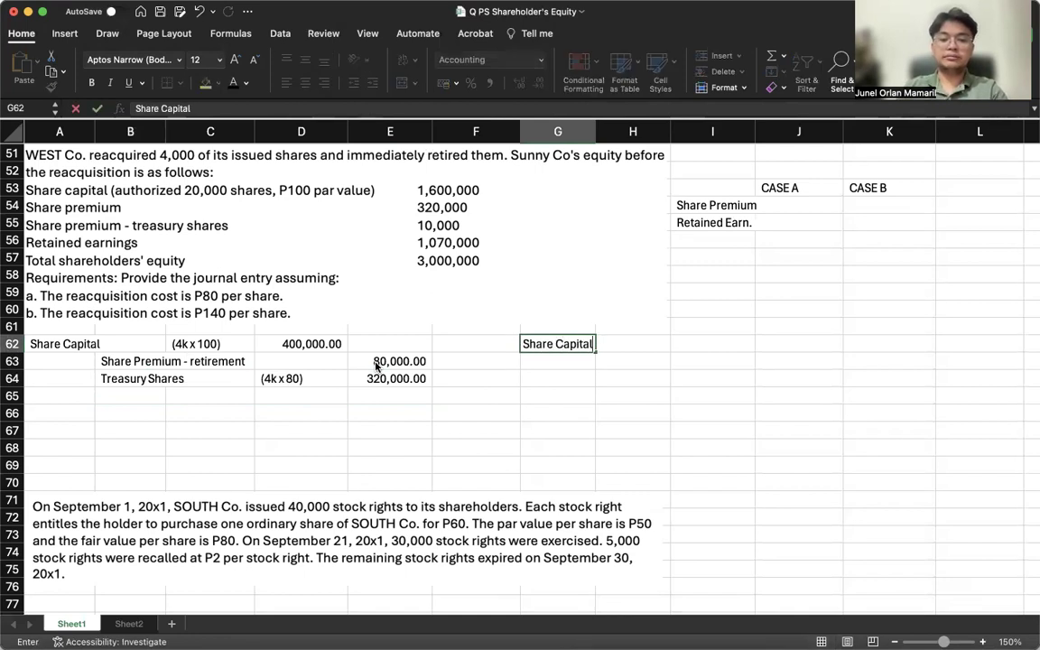
{"action": "key", "text": "Return"}
Step: Label the credit line of the P140 entry in H65 as Treasury Shares
{"action": "key", "text": "Right"}
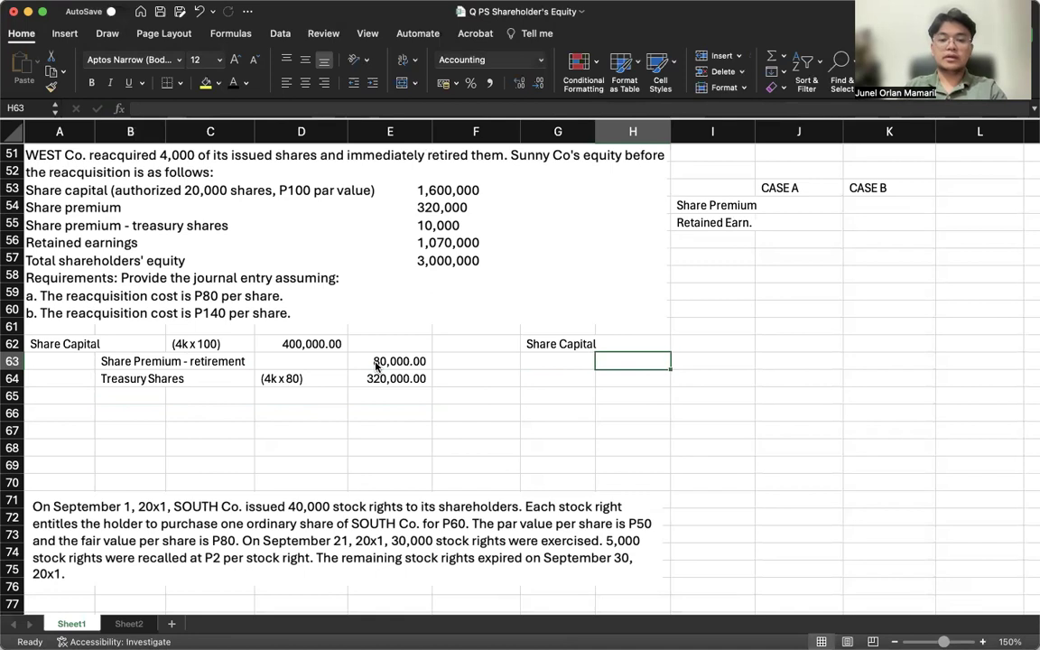
{"action": "key", "text": "Down"}
{"action": "key", "text": "Down"}
{"action": "type", "text": "Treasury sh"}
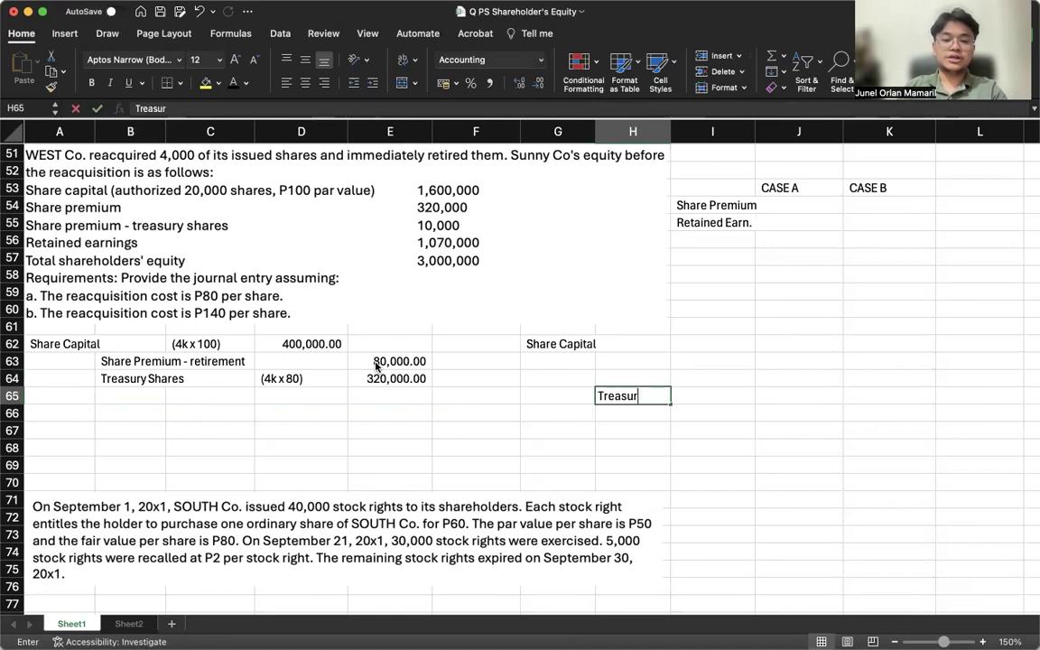
{"action": "key", "text": "BackSpace"}
{"action": "key", "text": "BackSpace"}
{"action": "type", "text": "s"}
{"action": "key", "text": "BackSpace"}
{"action": "type", "text": "Shares"}
Step: Enter the Treasury Shares credit with the note (4k x 140) in J65 and =4000*140 in K65
{"action": "key", "text": "Tab"}
{"action": "key", "text": "Tab"}
{"action": "type", "text": "("}
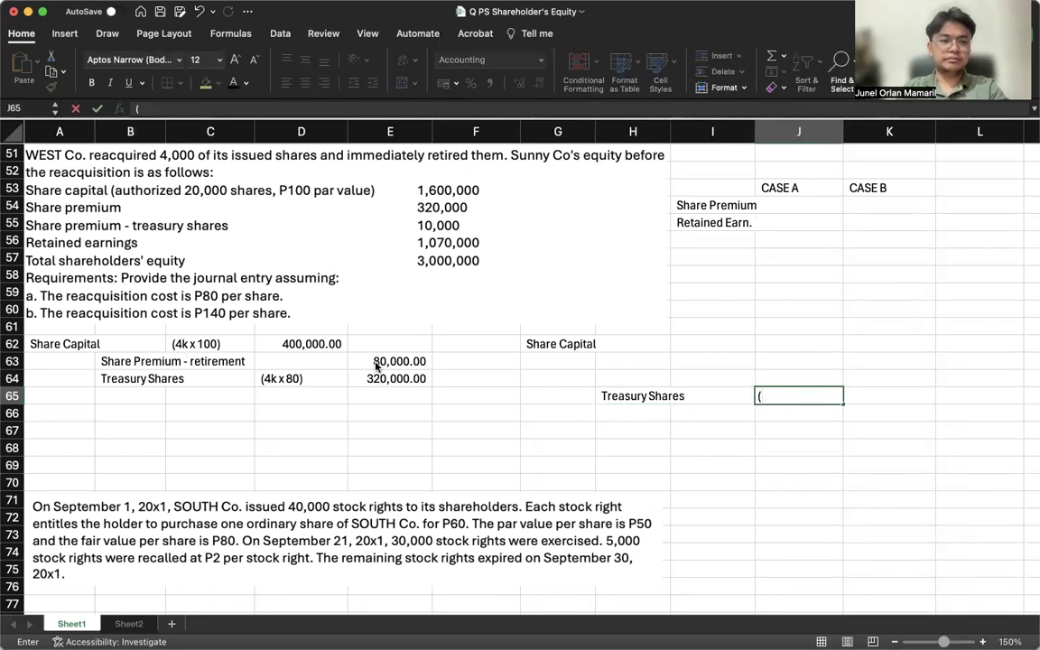
{"action": "type", "text": "4k x 140)"}
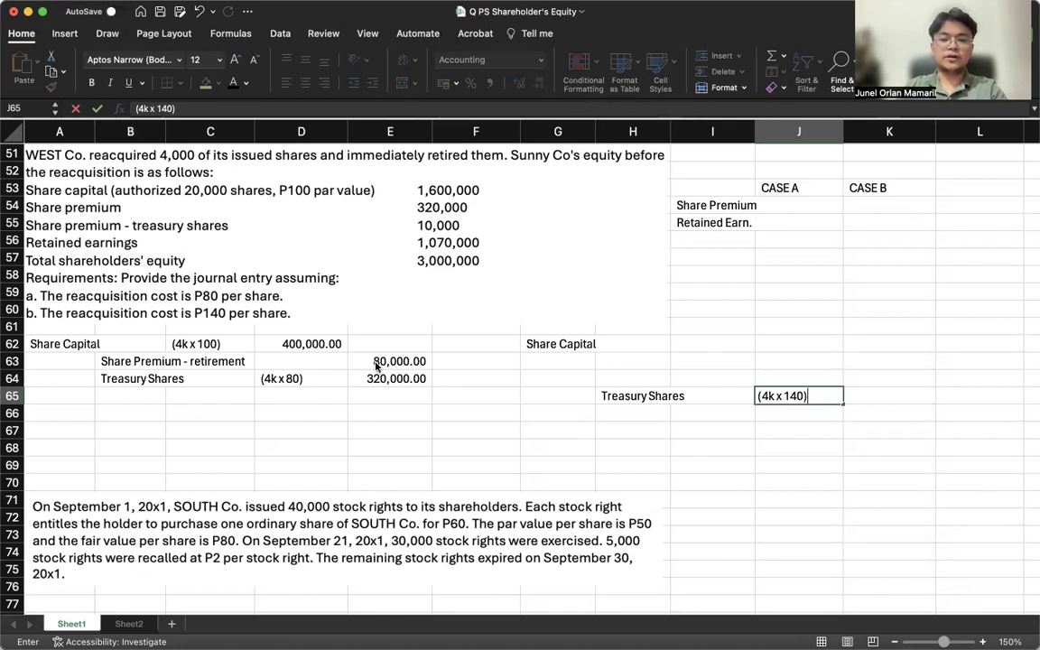
{"action": "key", "text": "Tab"}
{"action": "type", "text": "=40"}
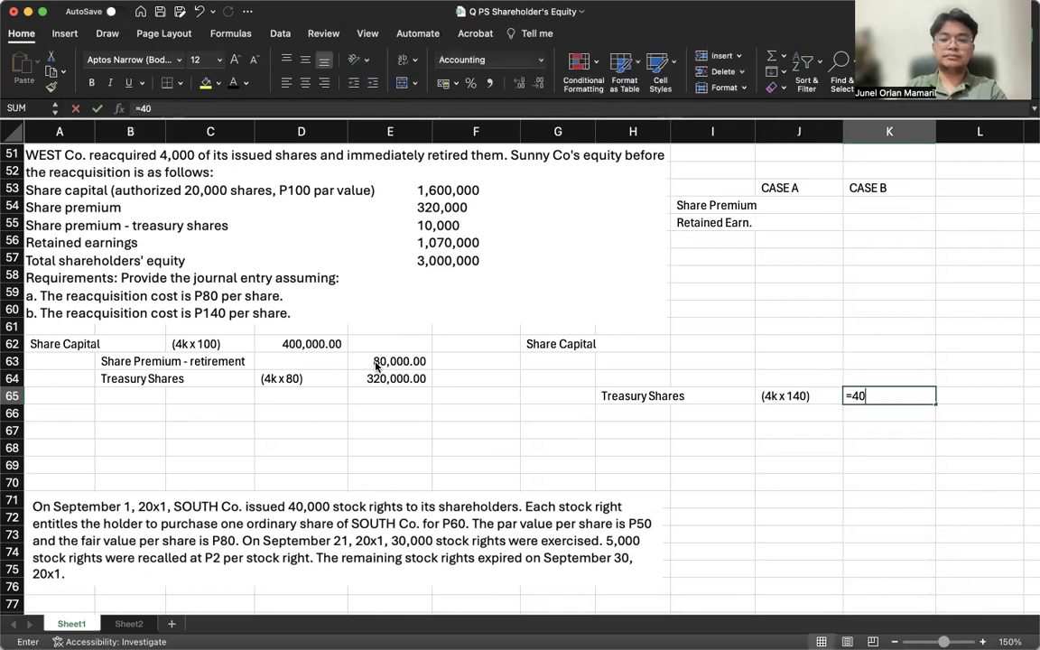
{"action": "type", "text": "00*140"}
{"action": "key", "text": "Return"}
Step: Enter the Share Capital debit of the P140 entry with the note (4k x 100) in I62 and =4000*100 in J62
{"action": "key", "text": "Up"}
{"action": "key", "text": "Up"}
{"action": "key", "text": "Up"}
{"action": "key", "text": "Up"}
{"action": "key", "text": "Right"}
{"action": "type", "text": "("}
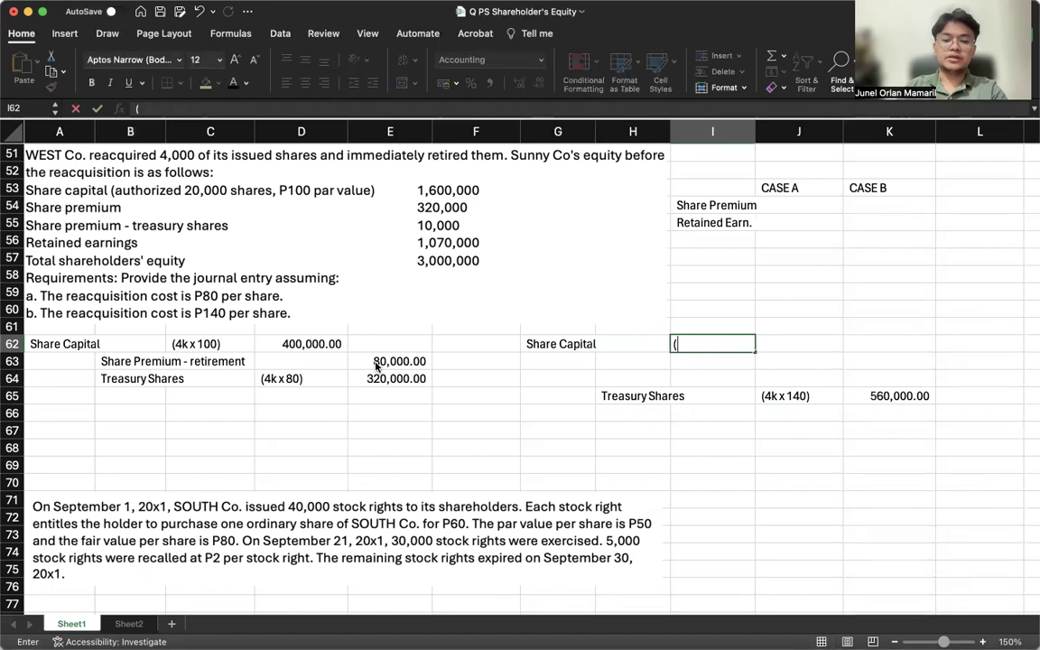
{"action": "type", "text": "4k x 100)"}
{"action": "key", "text": "Tab"}
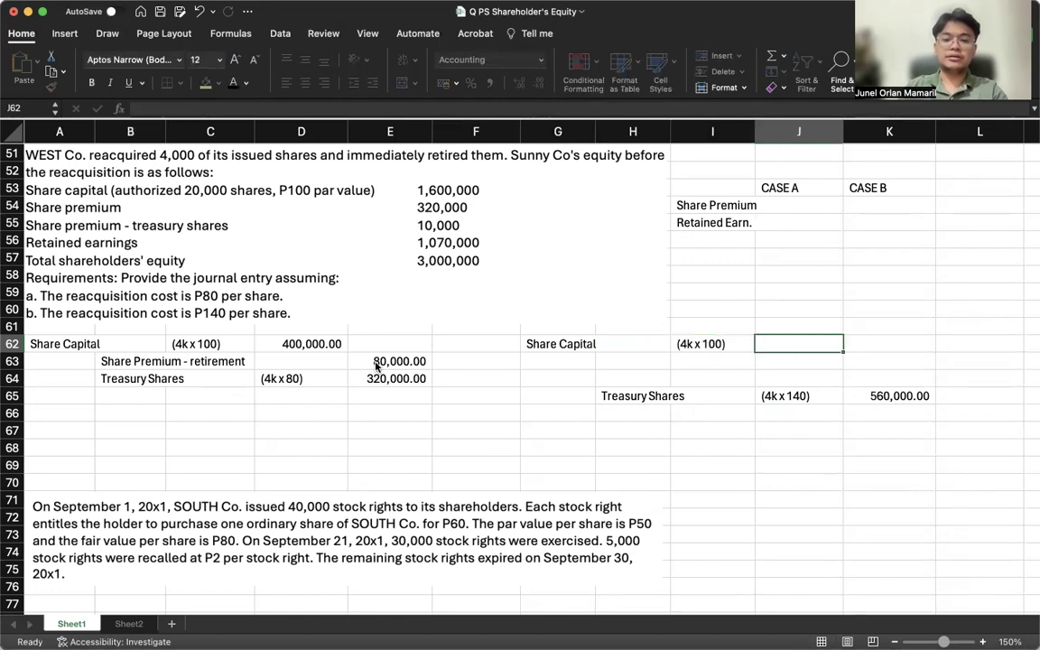
{"action": "type", "text": "=4000*100"}
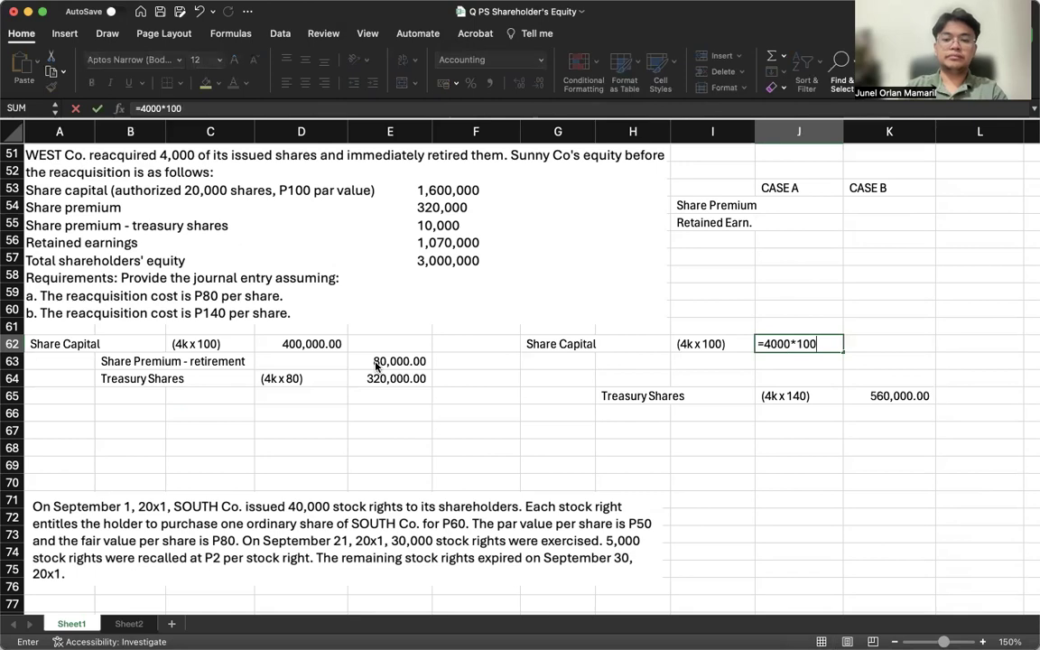
{"action": "key", "text": "Return"}
Step: Compute the excess of the reacquisition cost over par in J63 as =K65-J62
{"action": "key", "text": "Tab"}
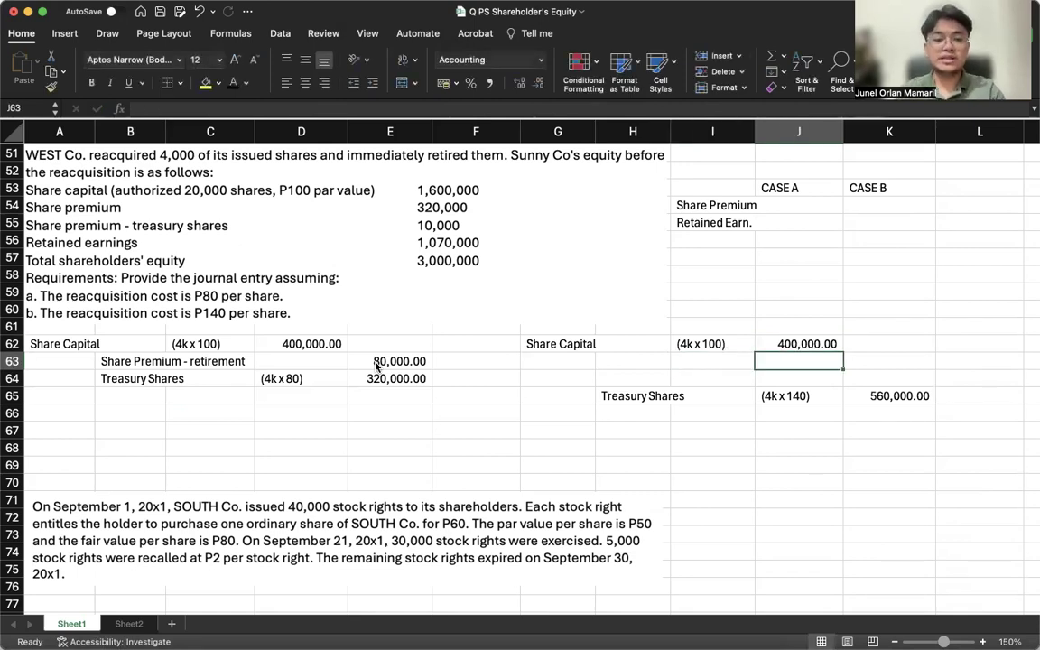
{"action": "type", "text": "=K65-"}
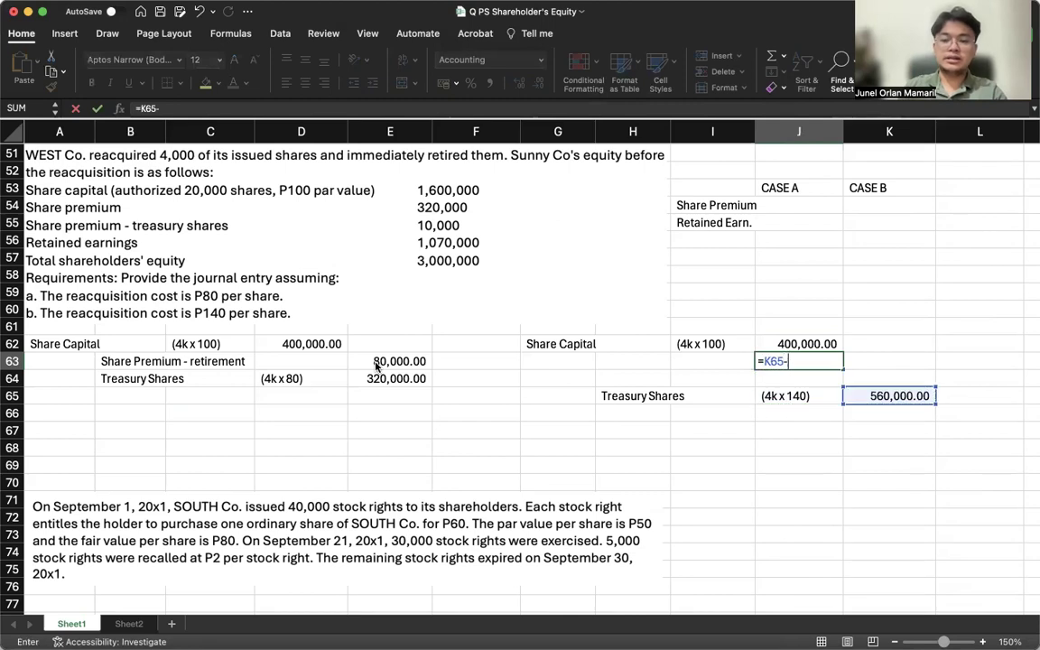
{"action": "type", "text": "J62"}
{"action": "key", "text": "Return"}
Step: Label the second debit line in G63 as Share Premium - TS
{"action": "key", "text": "Left"}
{"action": "key", "text": "Up"}
{"action": "key", "text": "Left"}
{"action": "key", "text": "Left"}
{"action": "type", "text": "Share Premium - TS"}
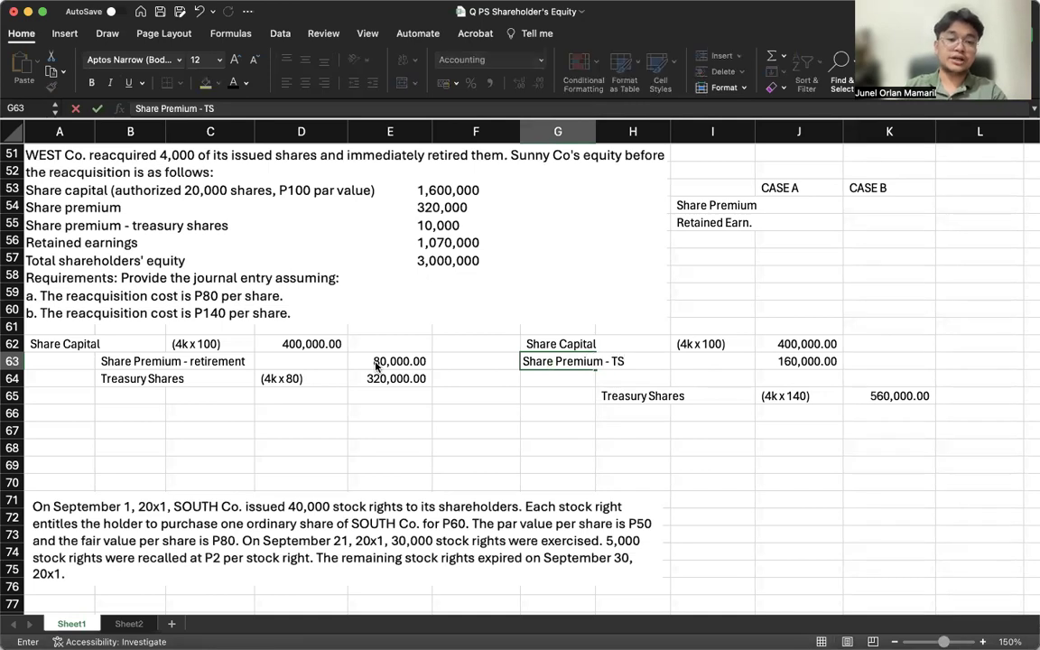
{"action": "key", "text": "Return"}
Step: Re-enter the J63 formula as Treasury Shares less Share Capital, =K65-J62
{"action": "key", "text": "Up"}
{"action": "key", "text": "Right"}
{"action": "key", "text": "Right"}
{"action": "key", "text": "Right"}
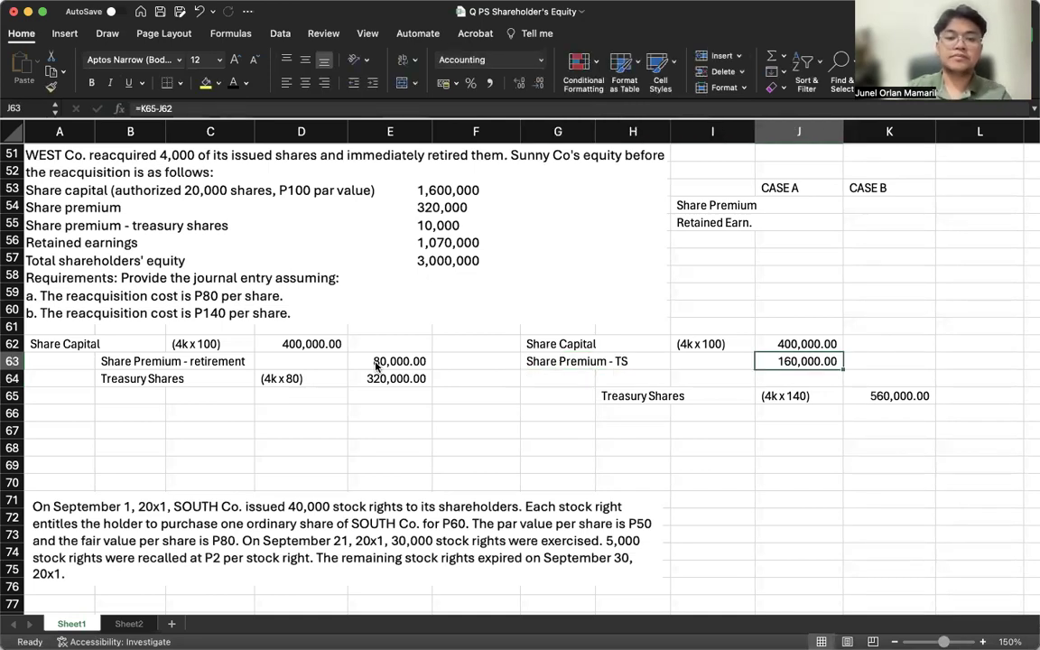
{"action": "type", "text": "="}
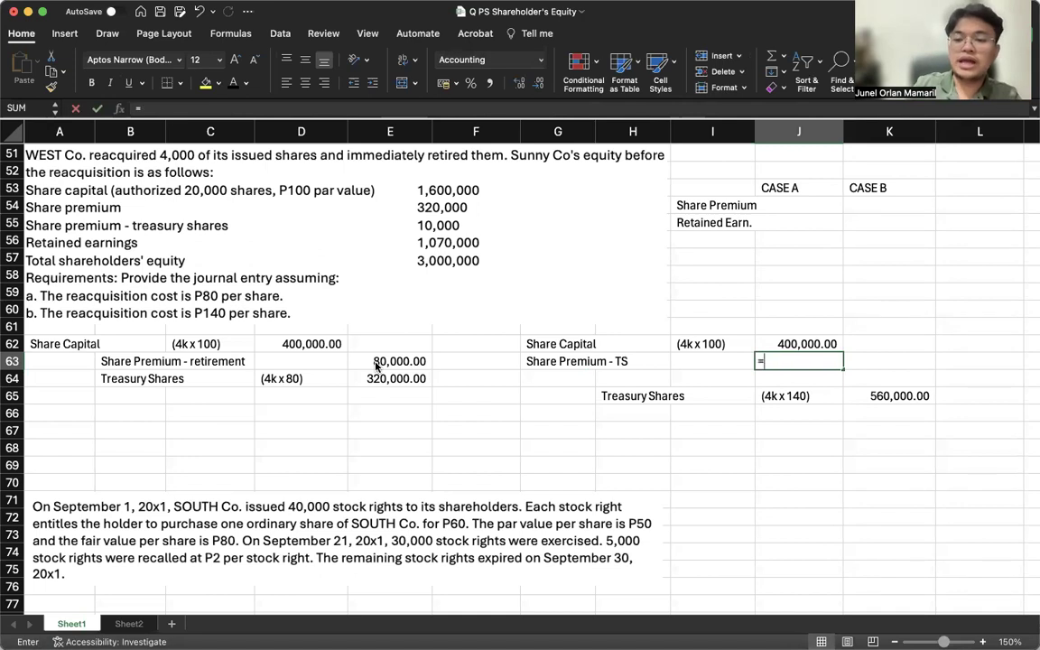
{"action": "key", "text": "Right"}
{"action": "key", "text": "Down"}
{"action": "key", "text": "Down"}
{"action": "type", "text": "-"}
{"action": "key", "text": "Up"}
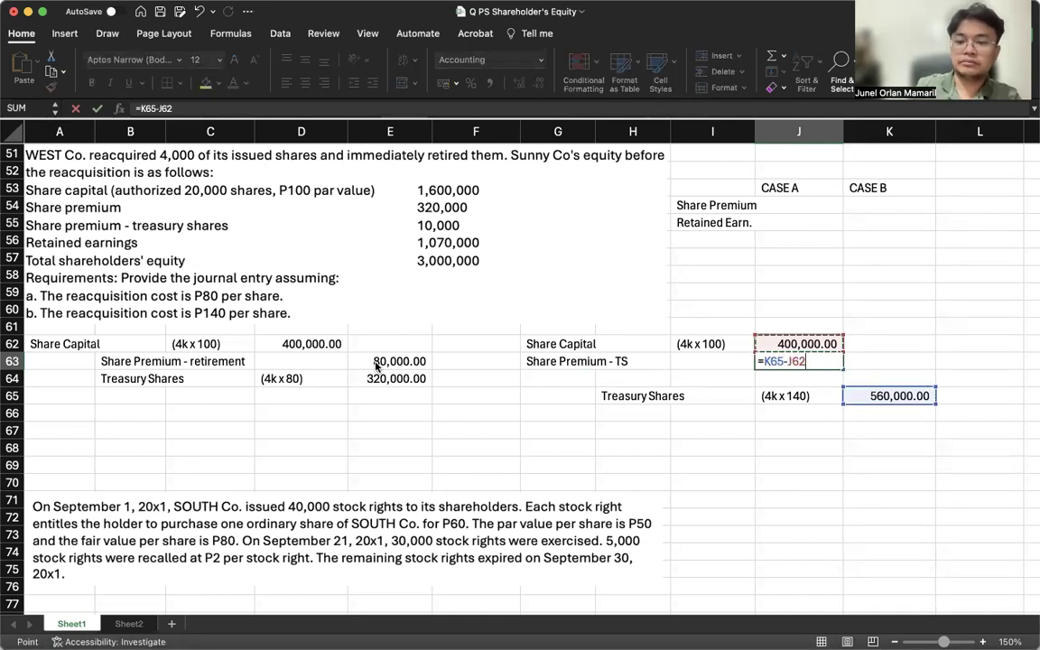
{"action": "key", "text": "Return"}
{"action": "key", "text": "Up"}
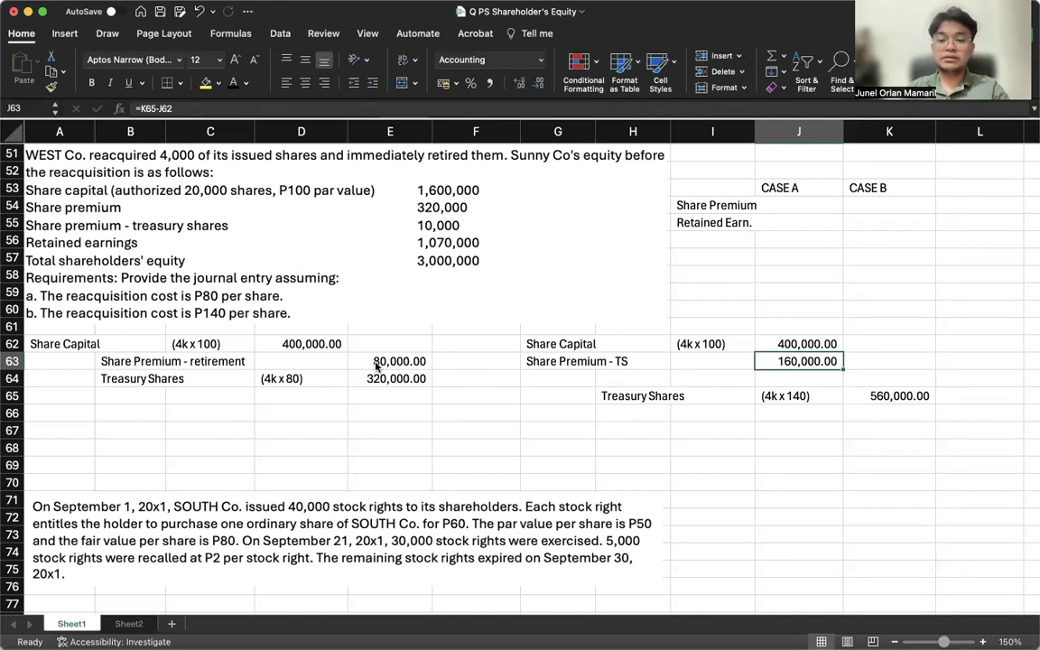
Step: Add the Retained Earnings debit in row 64 with the note (160k - 10k) in I64 and 150000 in J64
{"action": "key", "text": "Down"}
{"action": "key", "text": "Left"}
{"action": "type", "text": "(160k - 10k)"}
{"action": "key", "text": "Left"}
{"action": "key", "text": "Left"}
{"action": "type", "text": "Retained Earnings"}
{"action": "key", "text": "Right"}
{"action": "key", "text": "Right"}
{"action": "key", "text": "Right"}
{"action": "type", "text": "150000"}
{"action": "key", "text": "Return"}
Step: Set the Share Premium - TS debit in J63 to 10000
{"action": "key", "text": "Left"}
{"action": "key", "text": "Left"}
{"action": "key", "text": "Right"}
{"action": "key", "text": "Right"}
{"action": "key", "text": "Up"}
{"action": "key", "text": "Up"}
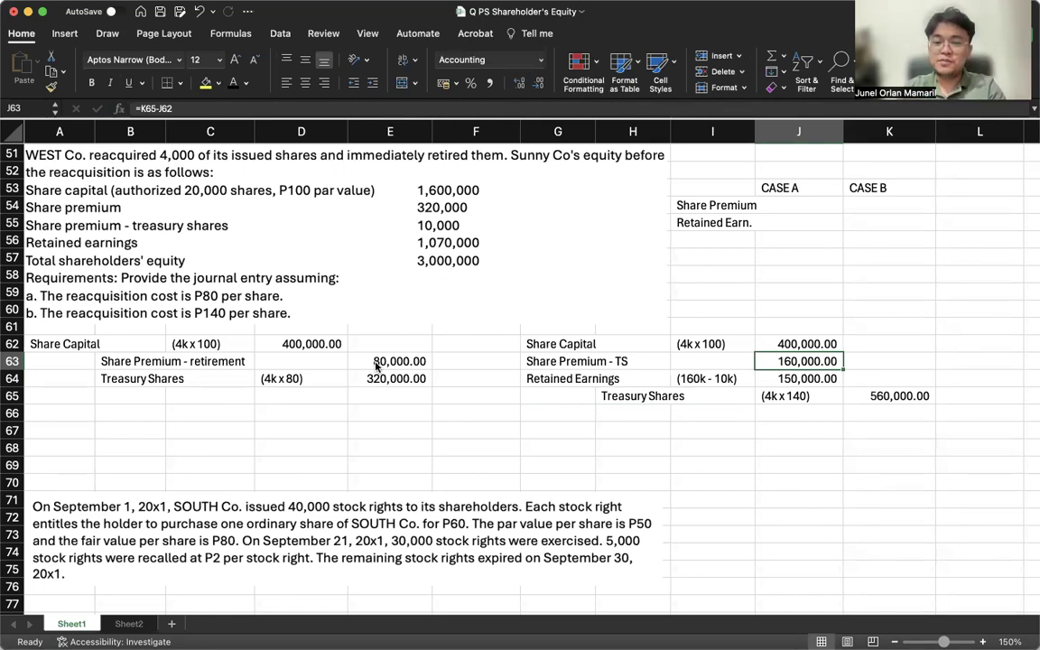
{"action": "type", "text": "10000"}
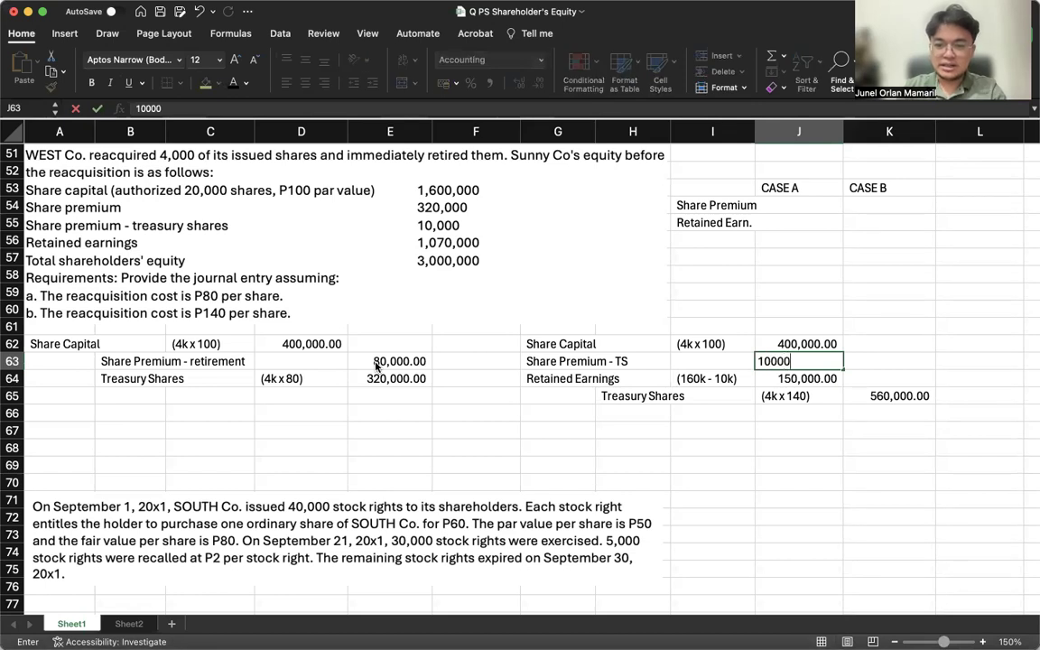
{"action": "key", "text": "Return"}
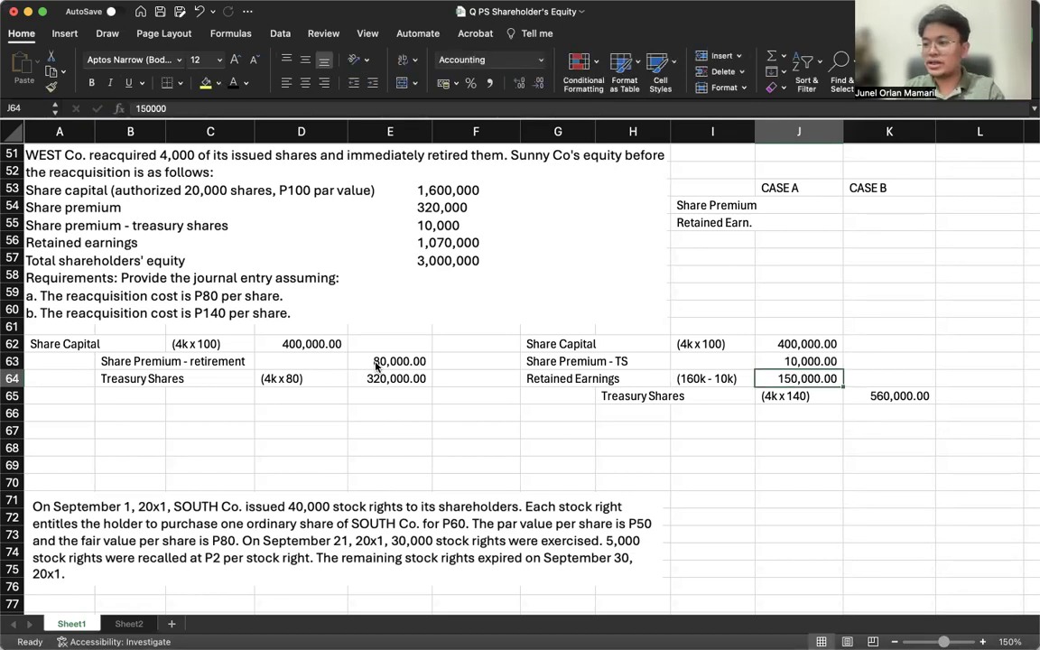
Step: Compute the Case A share premium balance in J54 as =E63+320000+10000
{"action": "left_click", "coordinate": [794, 210]}
{"action": "type", "text": "="}
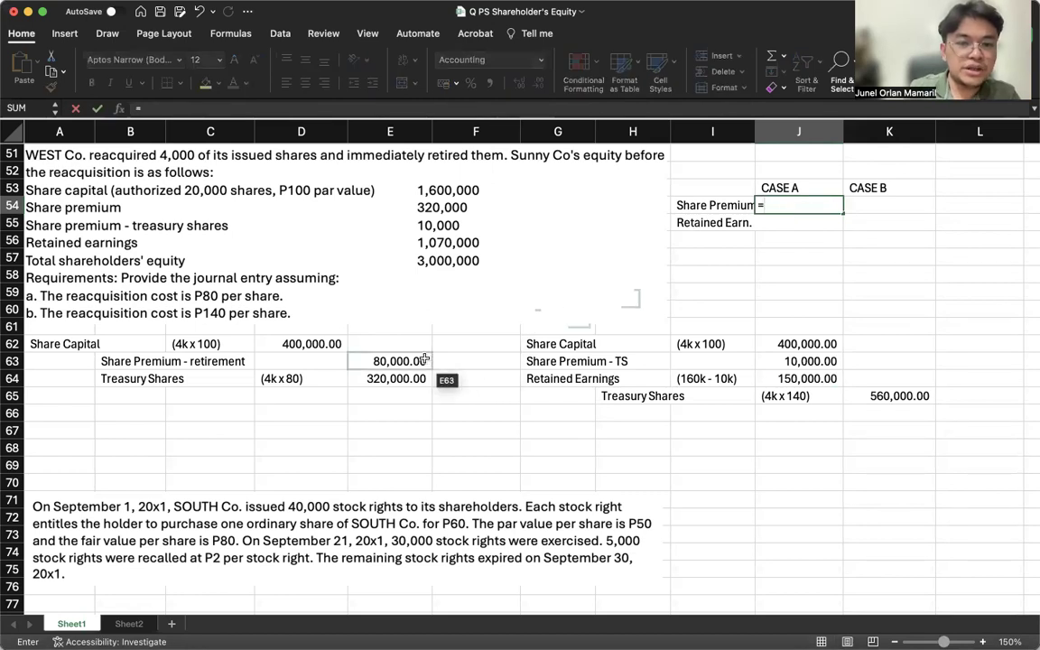
{"action": "left_click", "coordinate": [424, 360]}
{"action": "type", "text": "+2300"}
{"action": "key", "text": "BackSpace"}
{"action": "key", "text": "BackSpace"}
{"action": "key", "text": "BackSpace"}
{"action": "key", "text": "BackSpace"}
{"action": "type", "text": "320000+10000"}
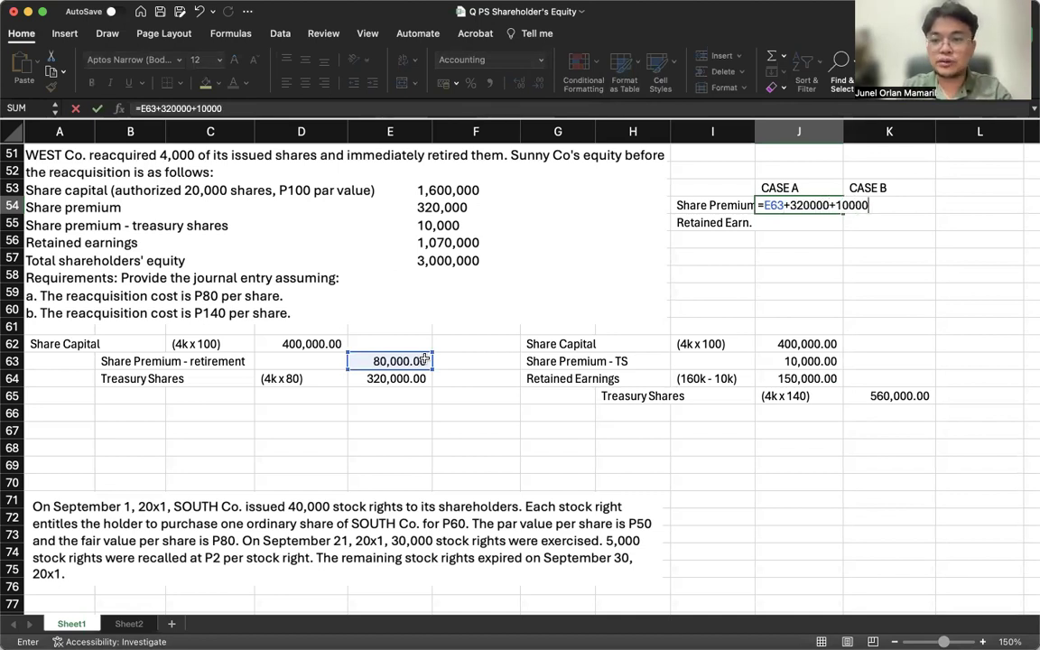
{"action": "key", "text": "Return"}
Step: Compute the Case B share premium balance in K54 as =330000-J63
{"action": "key", "text": "Up"}
{"action": "key", "text": "Right"}
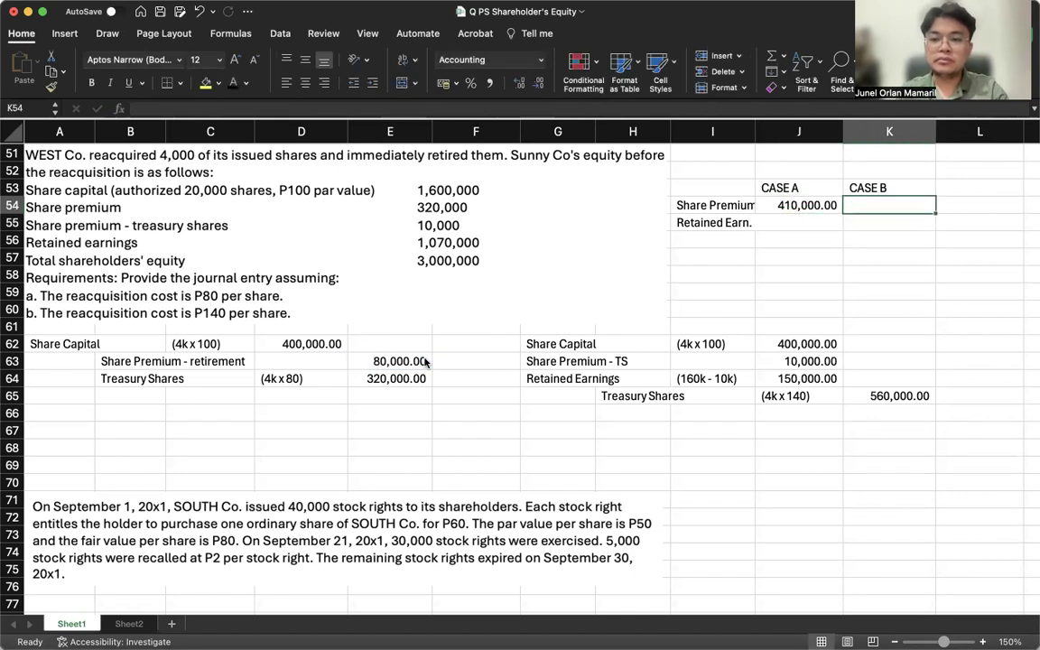
{"action": "type", "text": "="}
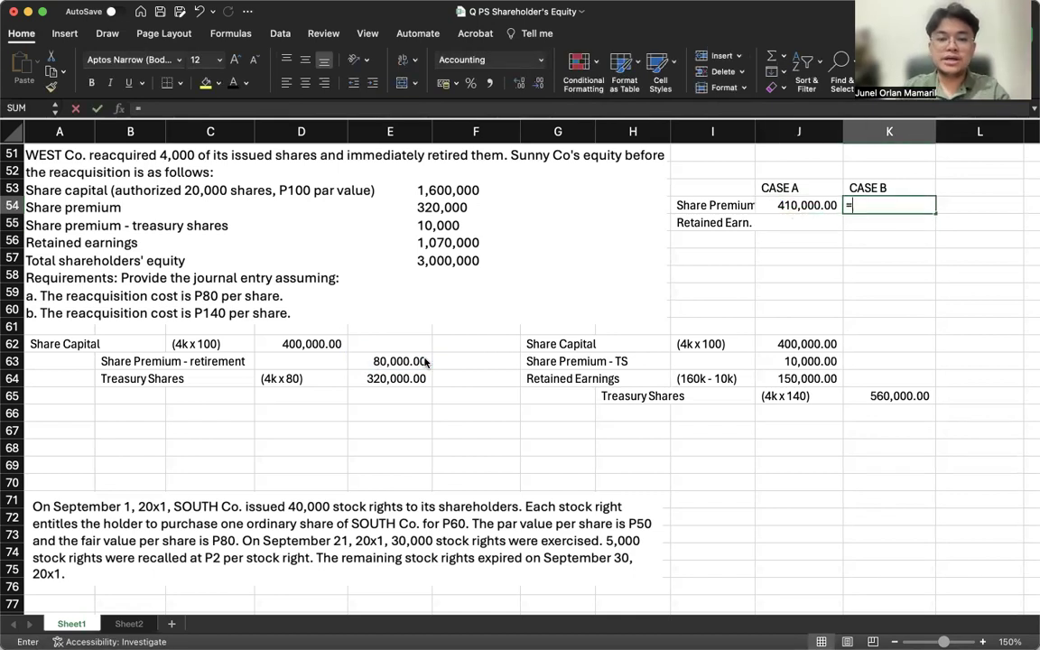
{"action": "type", "text": "330000-"}
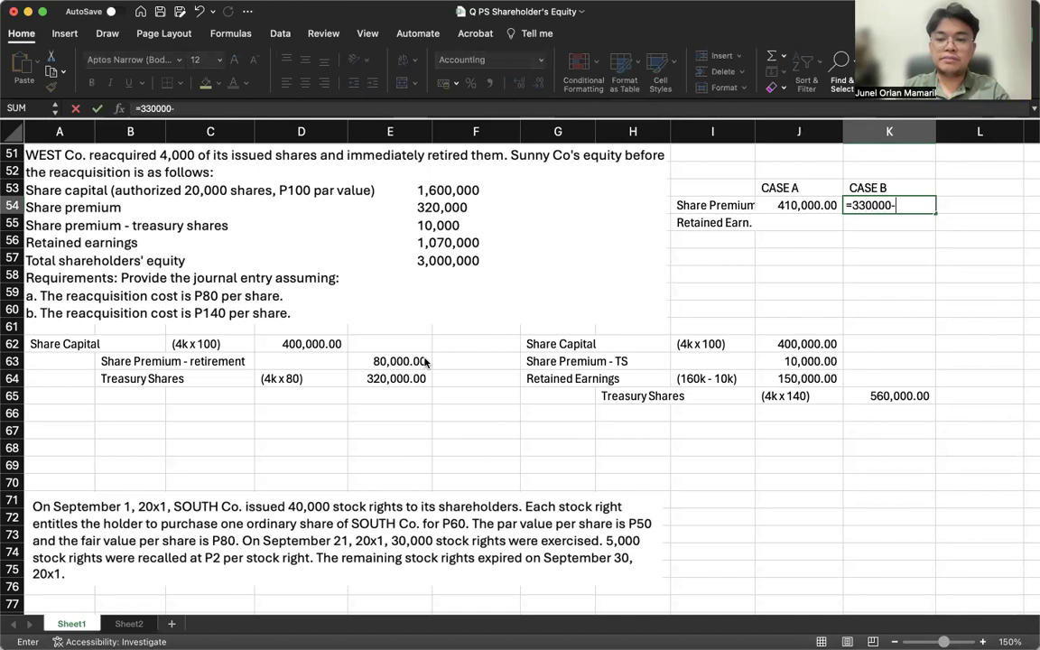
{"action": "left_click", "coordinate": [784, 361]}
{"action": "key", "text": "Return"}
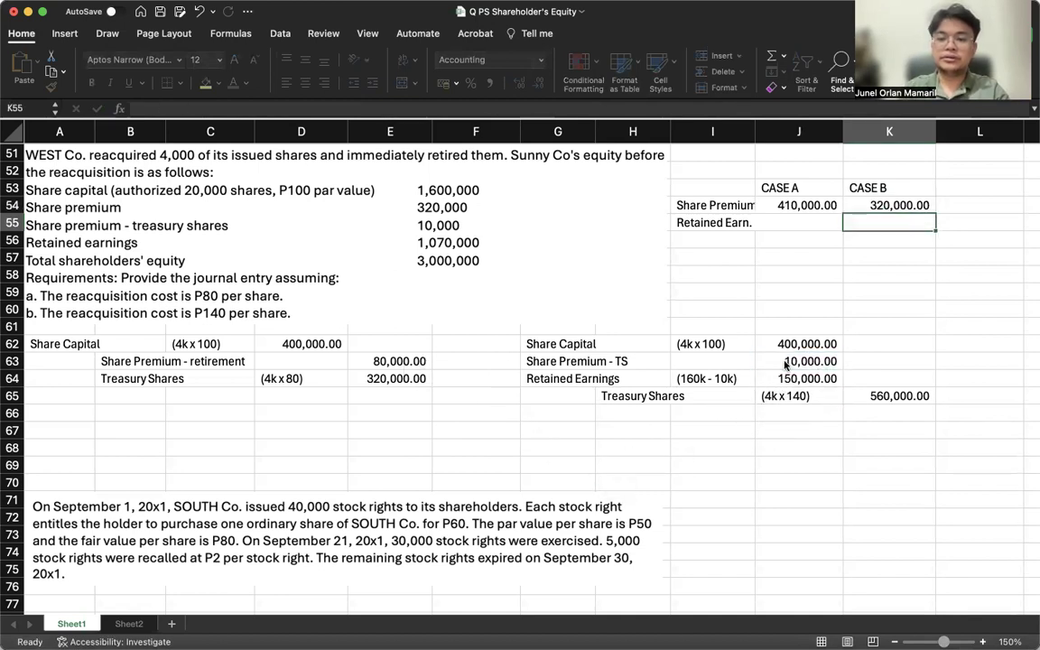
Step: Enter the retained earnings balances, with 1070000 for Case A in J55 and =1070000-J64 for Case B in K55
{"action": "key", "text": "Left"}
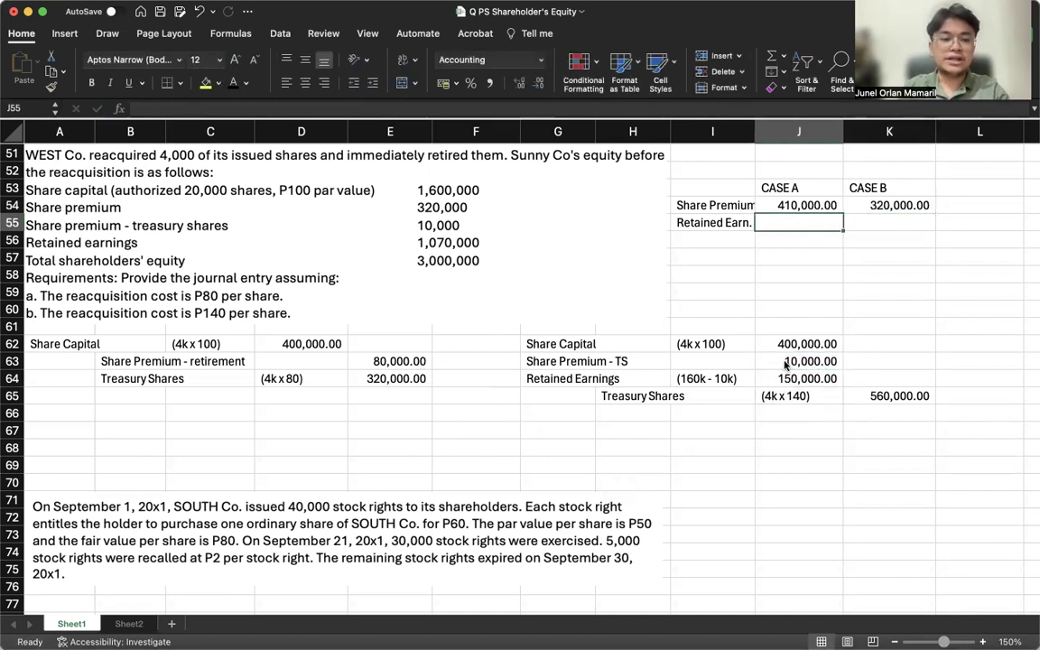
{"action": "type", "text": "10"}
{"action": "type", "text": "0000"}
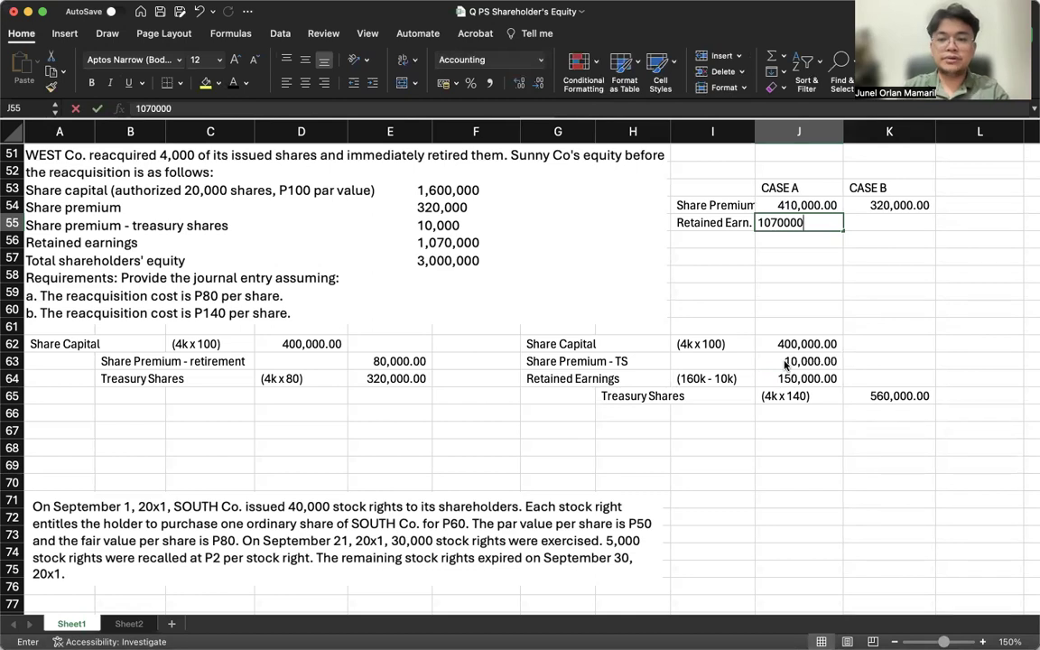
{"action": "key", "text": "Tab"}
{"action": "type", "text": "=1070000-"}
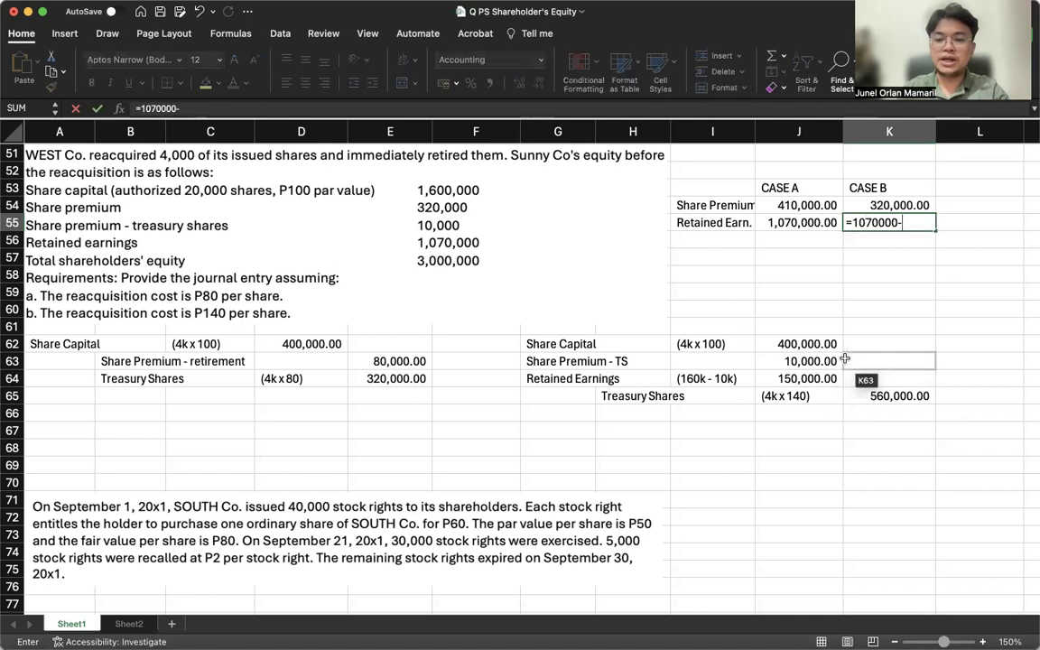
{"action": "left_click", "coordinate": [813, 380]}
{"action": "key", "text": "Return"}
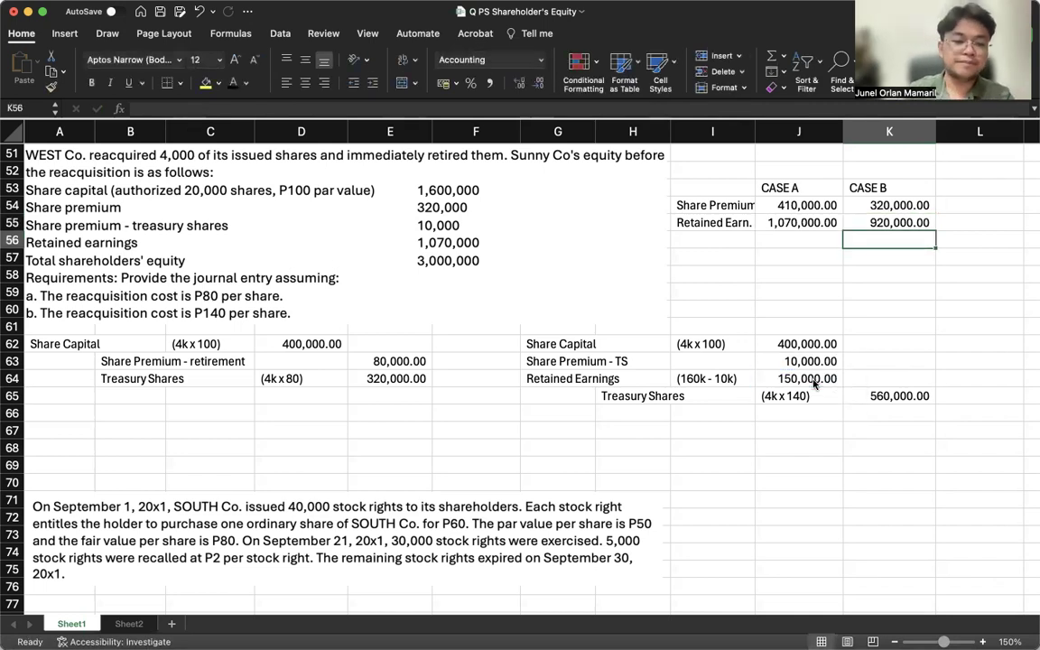